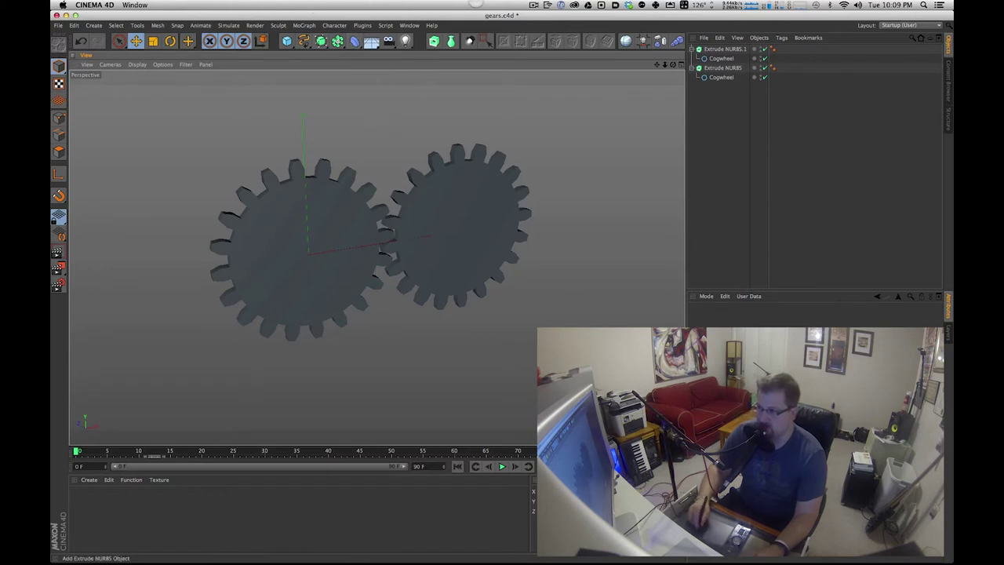
Step: Delete all objects in the scene, including both extruded cogwheels
{"action": "left_click_drag", "start_coordinate": [434, 214], "coordinate": [448, 239]}
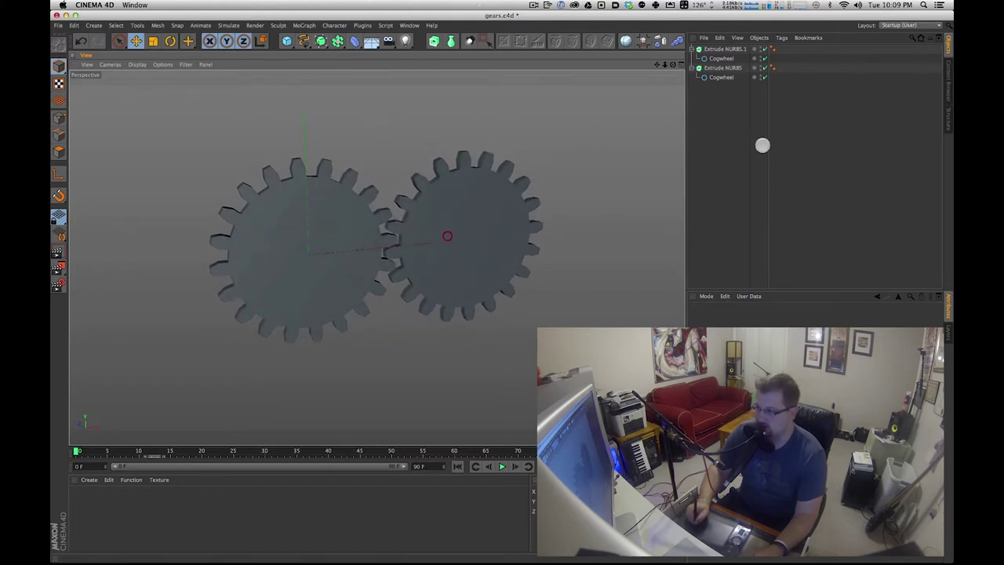
{"action": "left_click", "coordinate": [714, 60]}
{"action": "key", "text": "super+a"}
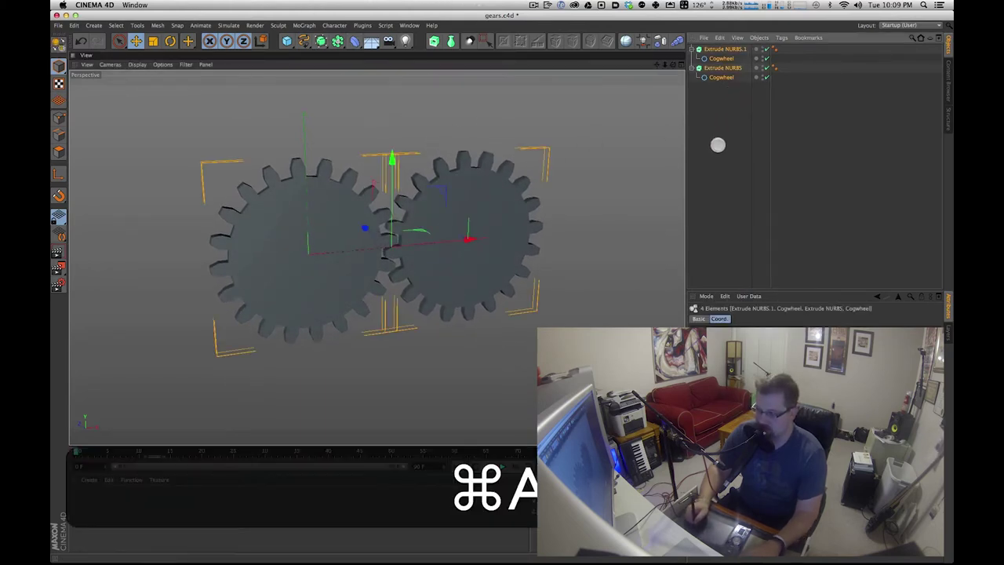
{"action": "key", "text": "BackSpace"}
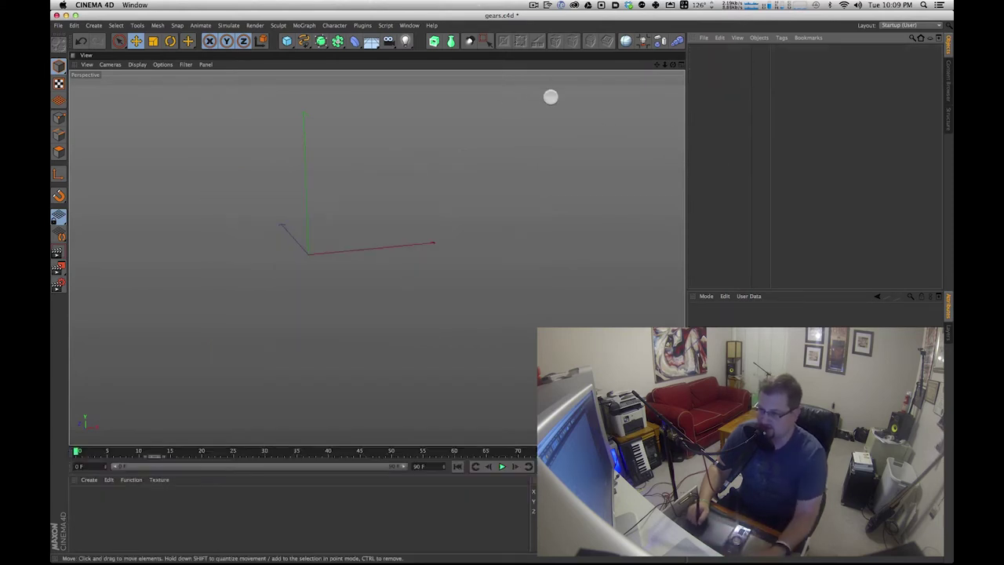
Step: Add a Cogwheel spline to the empty scene and show its object properties
{"action": "left_click", "coordinate": [305, 42]}
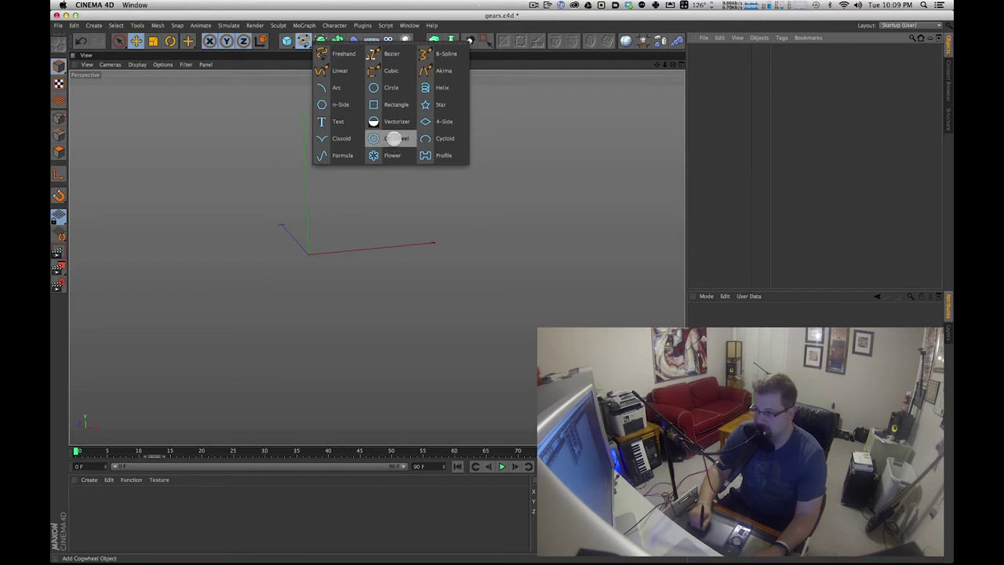
{"action": "left_click", "coordinate": [392, 138]}
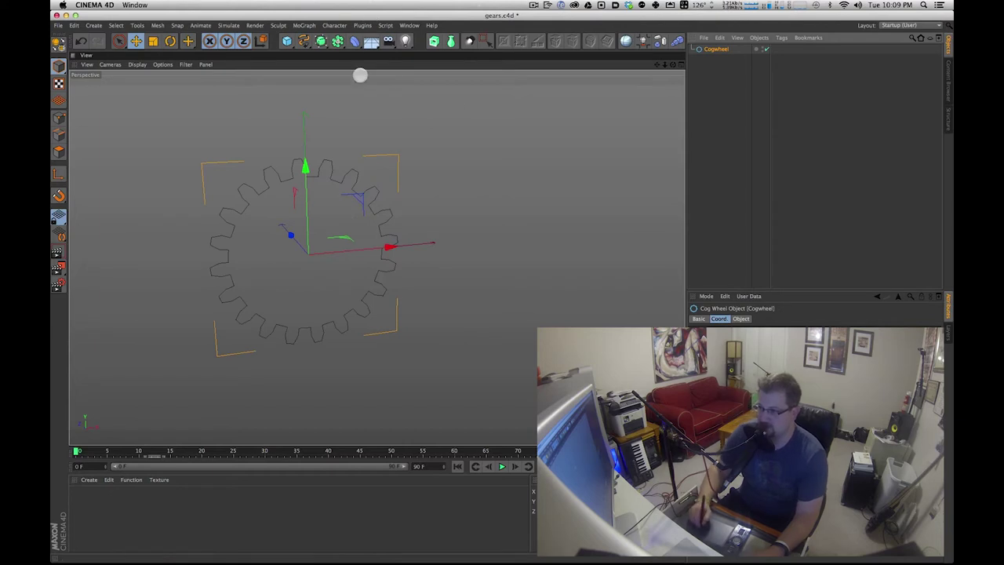
{"action": "left_click_drag", "start_coordinate": [366, 184], "coordinate": [439, 173], "text": "alt"}
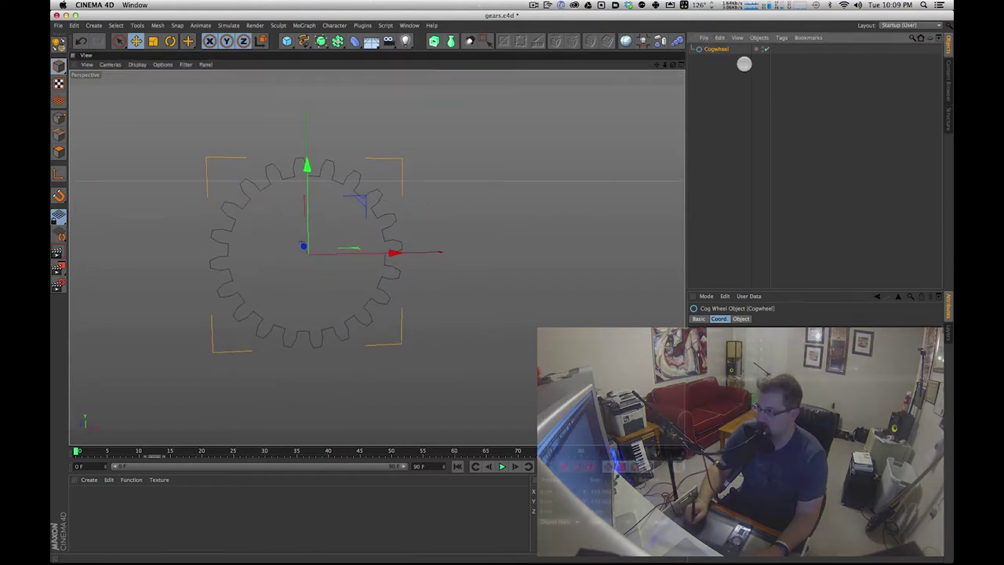
{"action": "left_click", "coordinate": [741, 318]}
Step: Try out the cogwheel's radii with an inner radius of 117 cm, middle radius of 150 cm and outer radius of 265 cm
{"action": "left_click", "coordinate": [762, 340]}
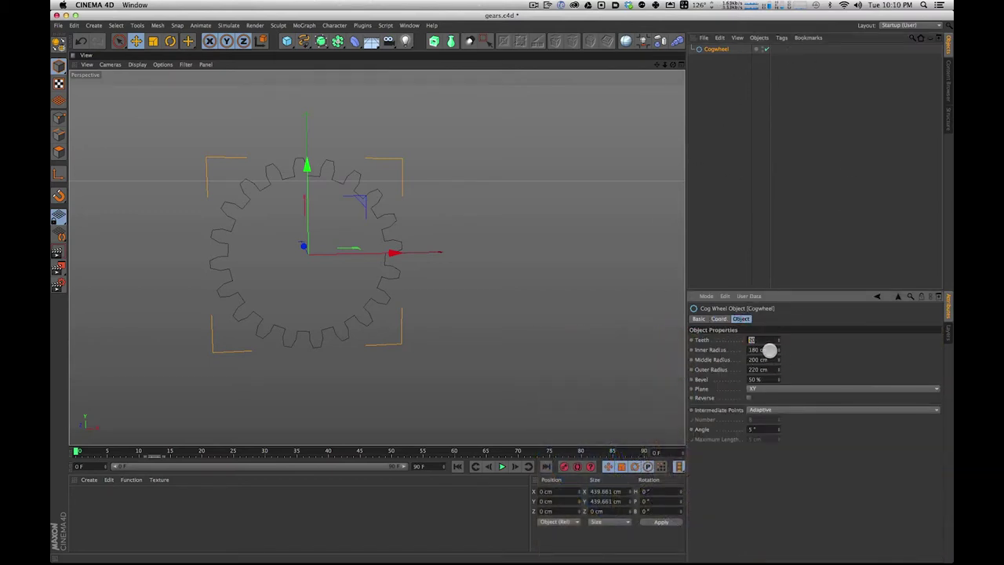
{"action": "left_click_drag", "start_coordinate": [781, 351], "coordinate": [596, 197]}
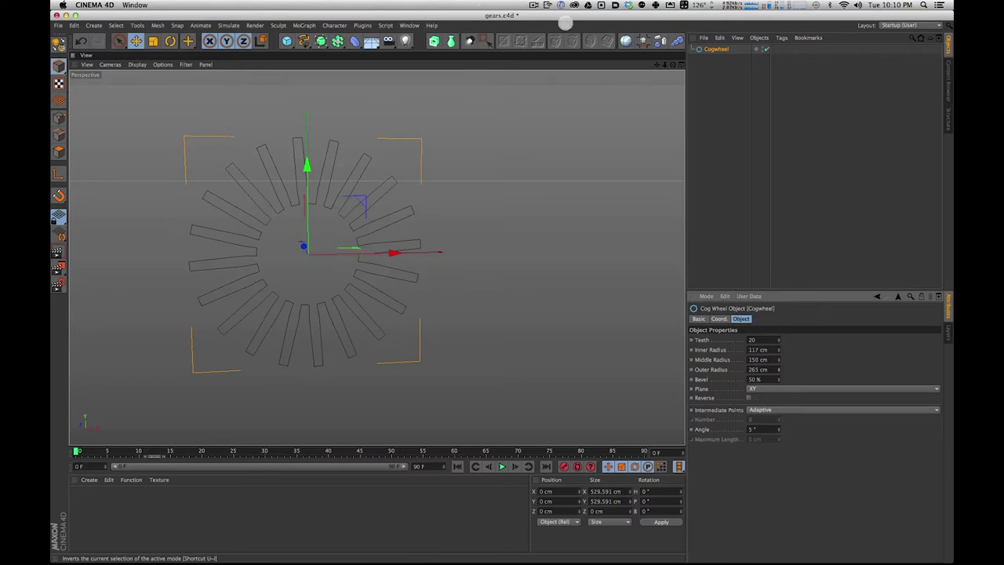
{"action": "left_click", "coordinate": [724, 104]}
{"action": "left_click", "coordinate": [712, 49]}
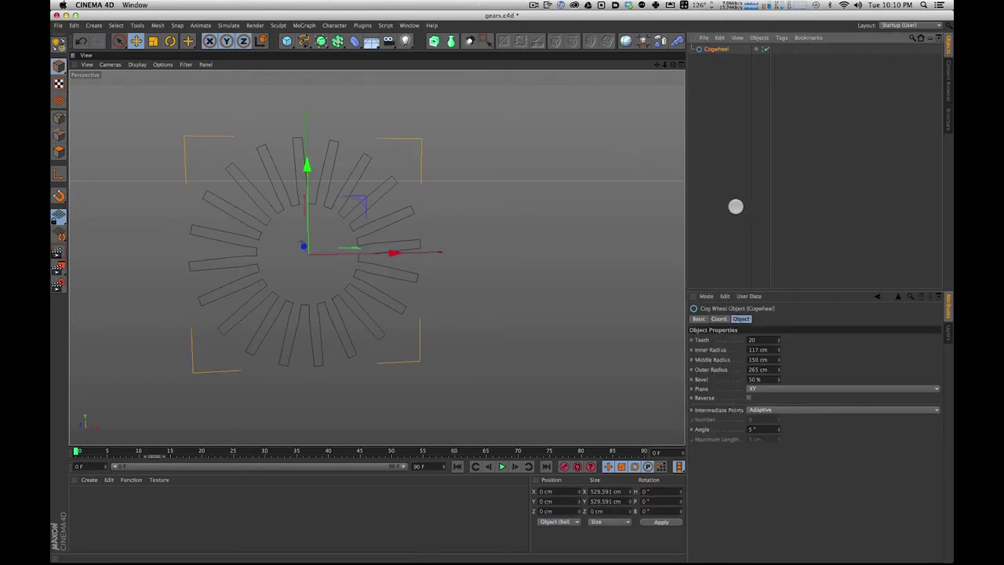
Step: Set the cogwheel's number of teeth to 60
{"action": "left_click", "coordinate": [757, 339]}
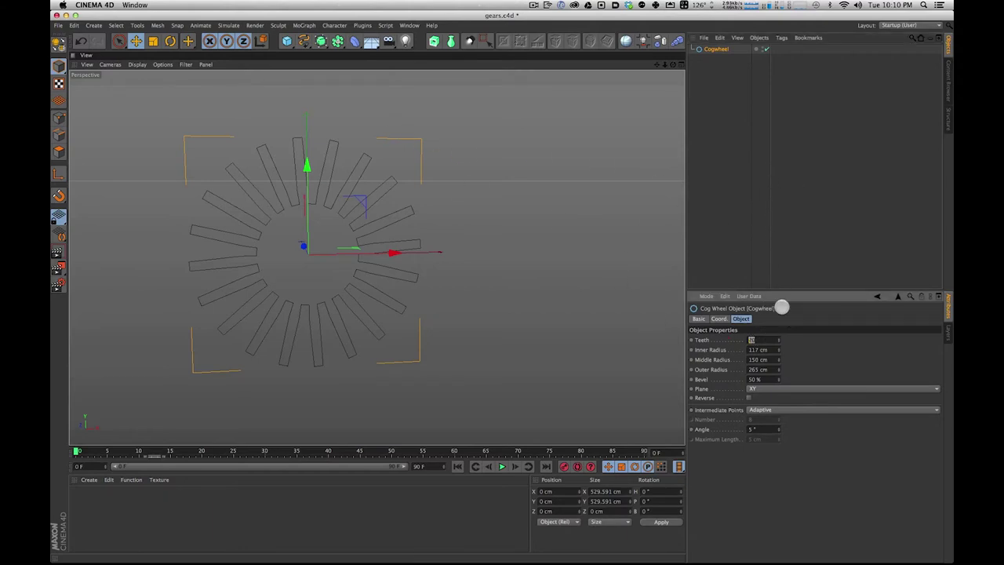
{"action": "type", "text": "0"}
{"action": "key", "text": "BackSpace"}
{"action": "type", "text": "60"}
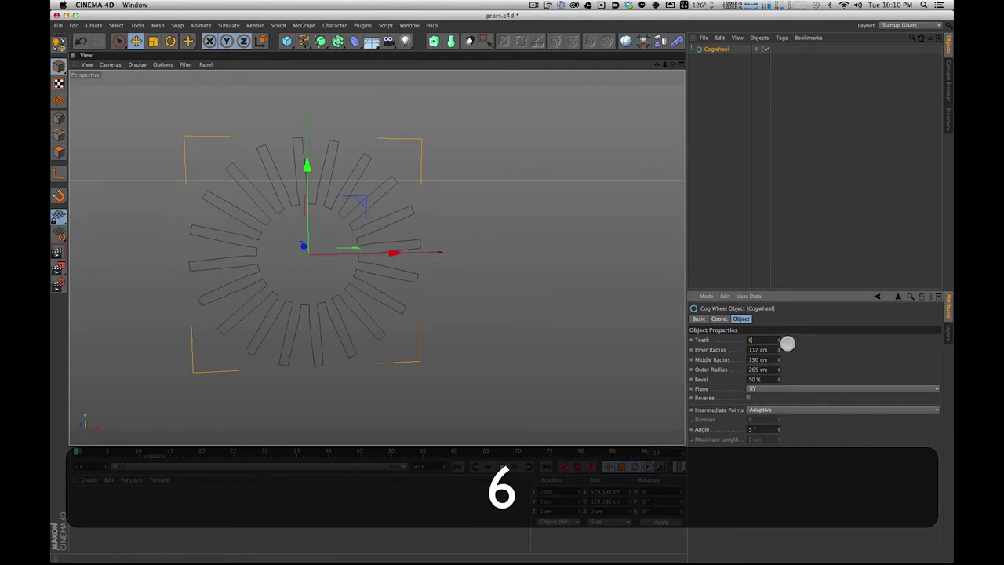
{"action": "left_click", "coordinate": [773, 350]}
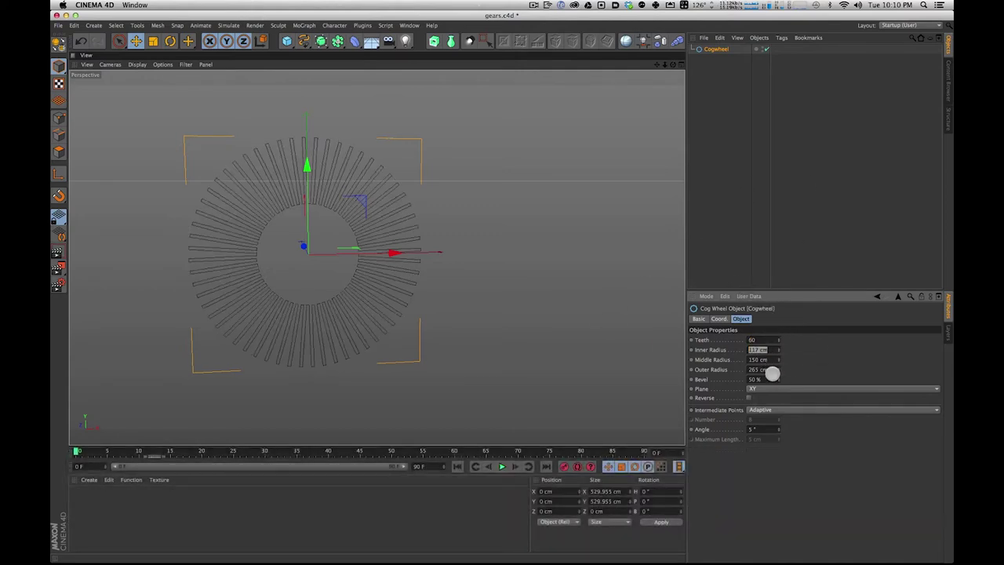
Step: Set the cogwheel's outer radius to 620 cm and both its middle and inner radii to 600 cm
{"action": "left_click", "coordinate": [761, 370]}
{"action": "type", "text": "620"}
{"action": "key", "text": "Return"}
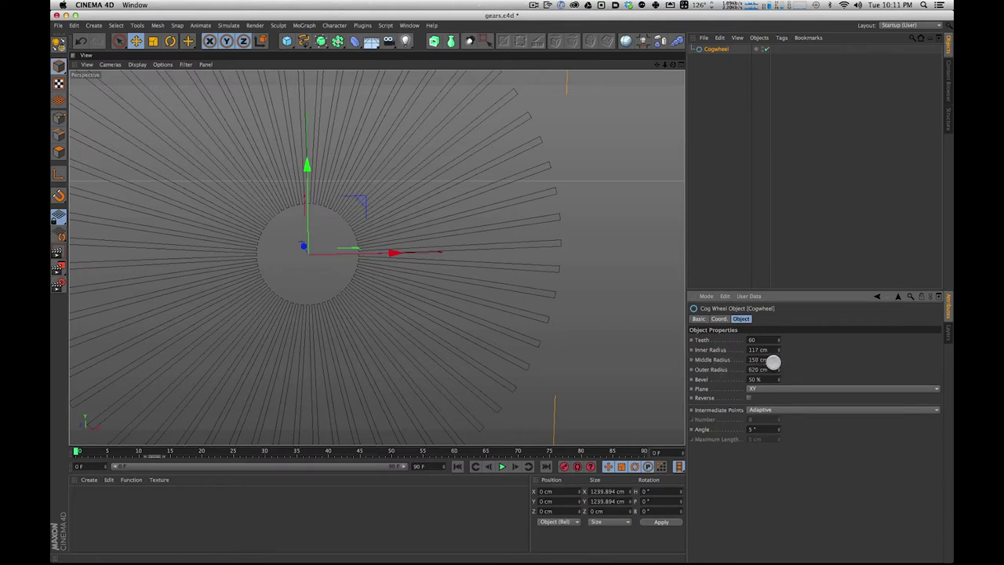
{"action": "double_click", "coordinate": [758, 359]}
{"action": "type", "text": "600"}
{"action": "left_click", "coordinate": [759, 349]}
{"action": "type", "text": "600"}
{"action": "key", "text": "Return"}
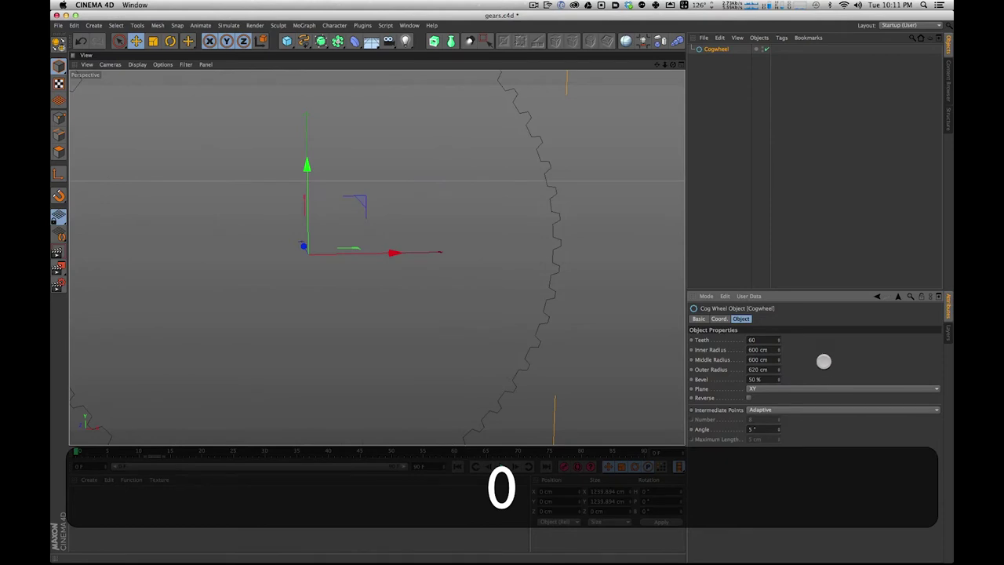
Step: Add an Extrude NURBS object and nest the cogwheel spline inside it to make a solid gear
{"action": "key", "text": "2"}
{"action": "left_click_drag", "start_coordinate": [408, 247], "coordinate": [495, 270]}
{"action": "key", "text": "1"}
{"action": "left_click_drag", "start_coordinate": [462, 232], "coordinate": [410, 217]}
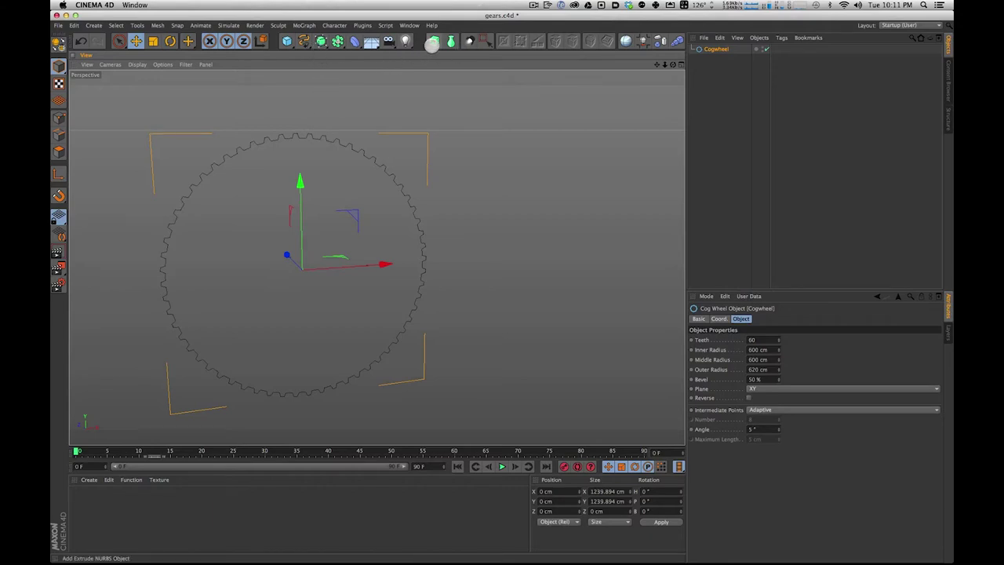
{"action": "left_click_drag", "start_coordinate": [322, 41], "coordinate": [402, 55]}
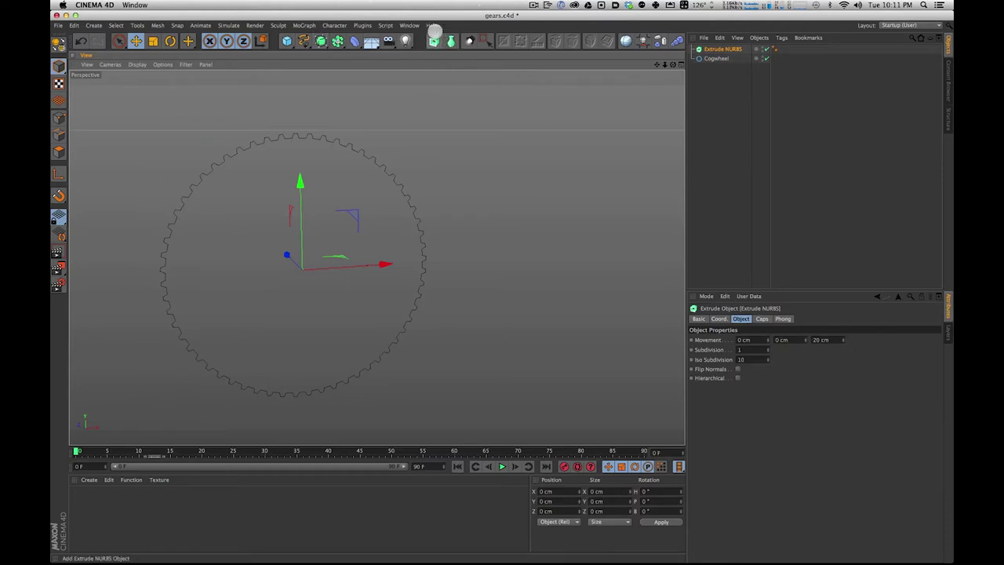
{"action": "left_click", "coordinate": [781, 91]}
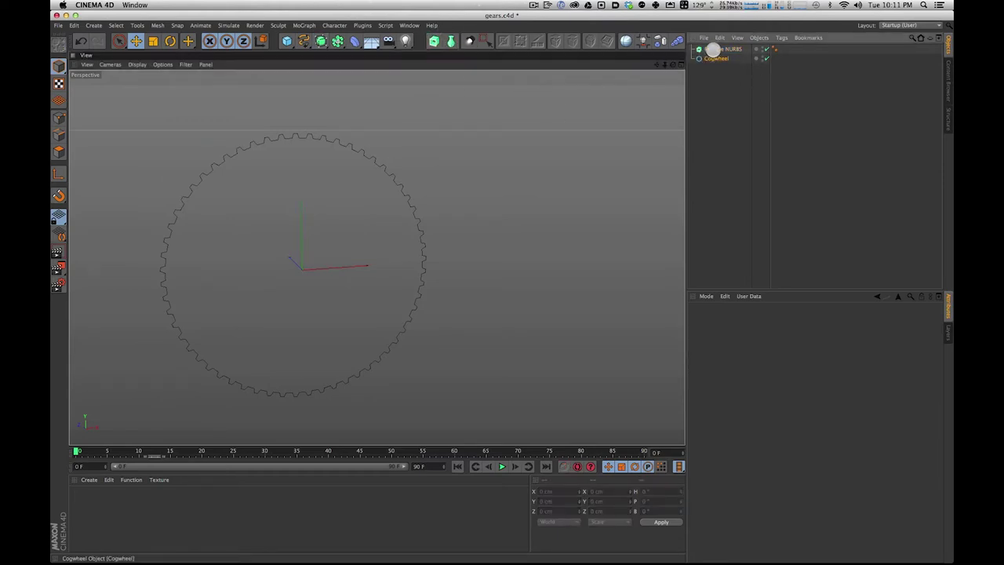
{"action": "left_click_drag", "start_coordinate": [712, 49], "coordinate": [714, 49]}
Step: Create a black material with specular turned off and apply it to the extruded cogwheel
{"action": "left_click_drag", "start_coordinate": [363, 162], "coordinate": [309, 134], "text": "alt"}
{"action": "double_click", "coordinate": [225, 531]}
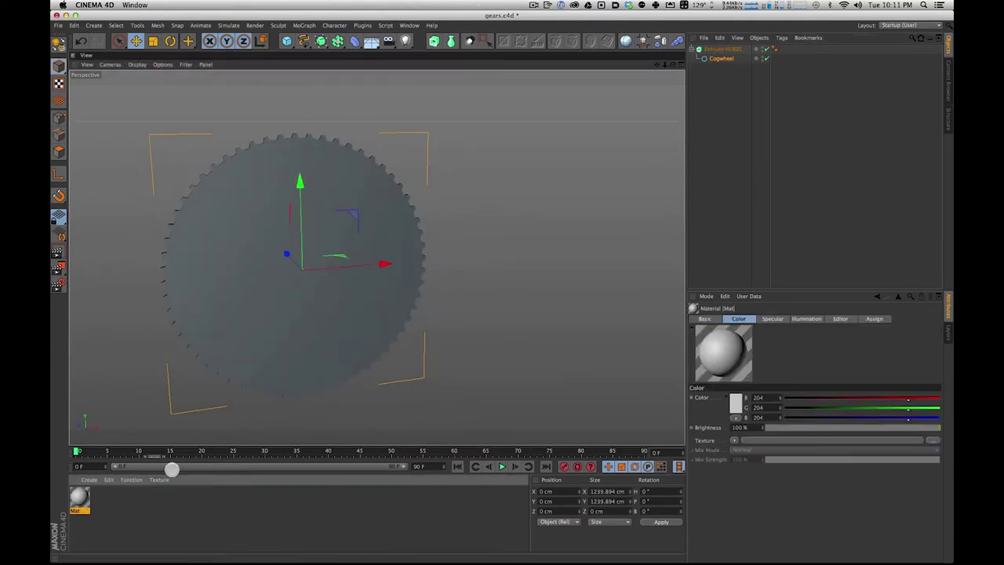
{"action": "left_click_drag", "start_coordinate": [814, 398], "coordinate": [753, 410]}
{"action": "left_click_drag", "start_coordinate": [81, 497], "coordinate": [209, 262]}
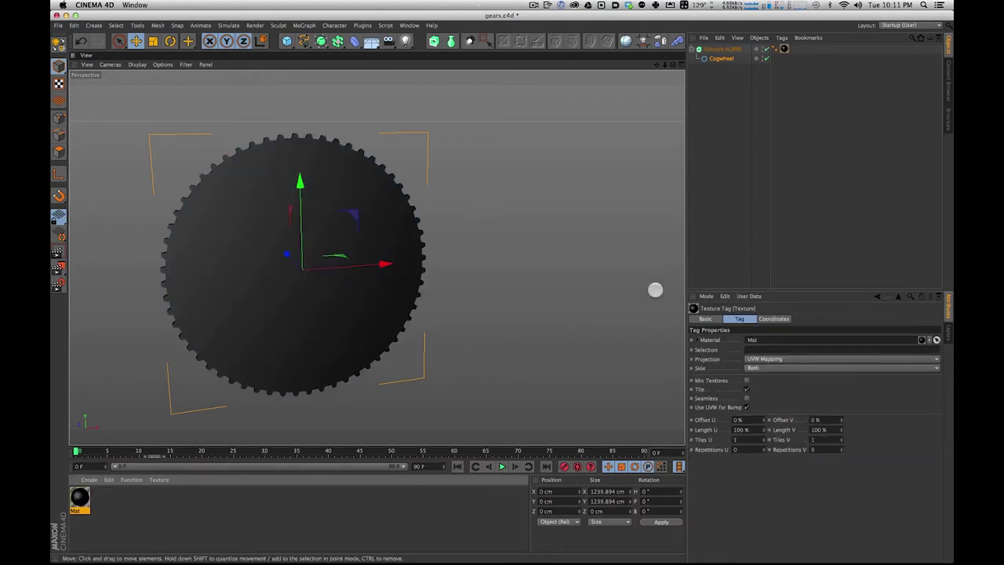
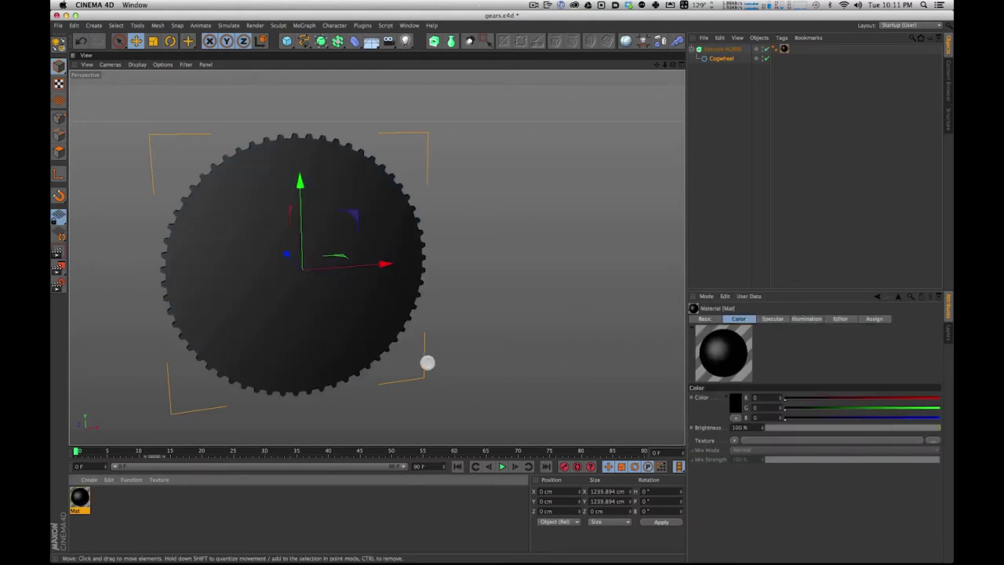
{"action": "left_click", "coordinate": [705, 318]}
{"action": "left_click", "coordinate": [734, 461]}
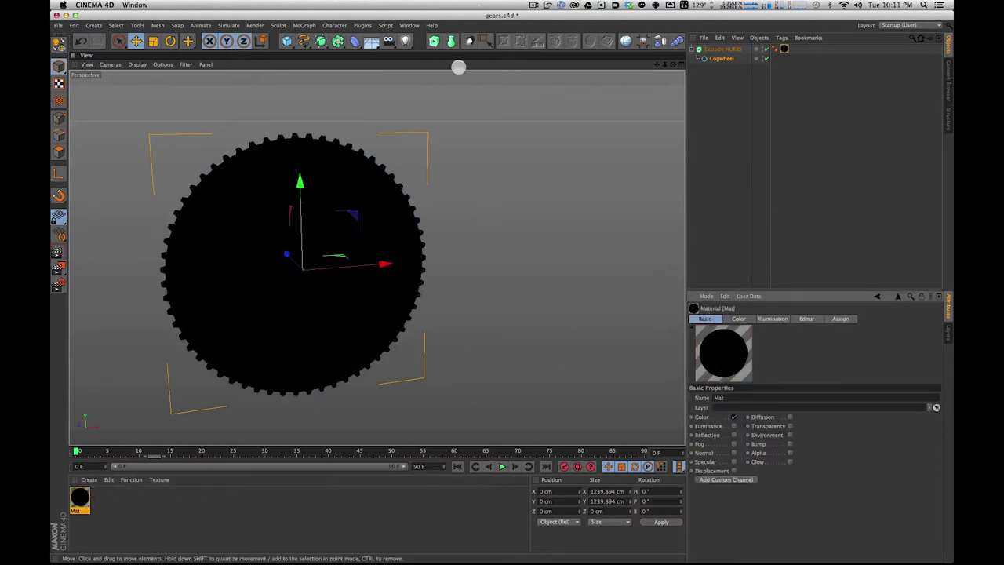
Step: Maximize the Front view, fit the gear in it and change its display from wireframe to shaded
{"action": "left_click_drag", "start_coordinate": [408, 298], "coordinate": [492, 214], "text": "alt"}
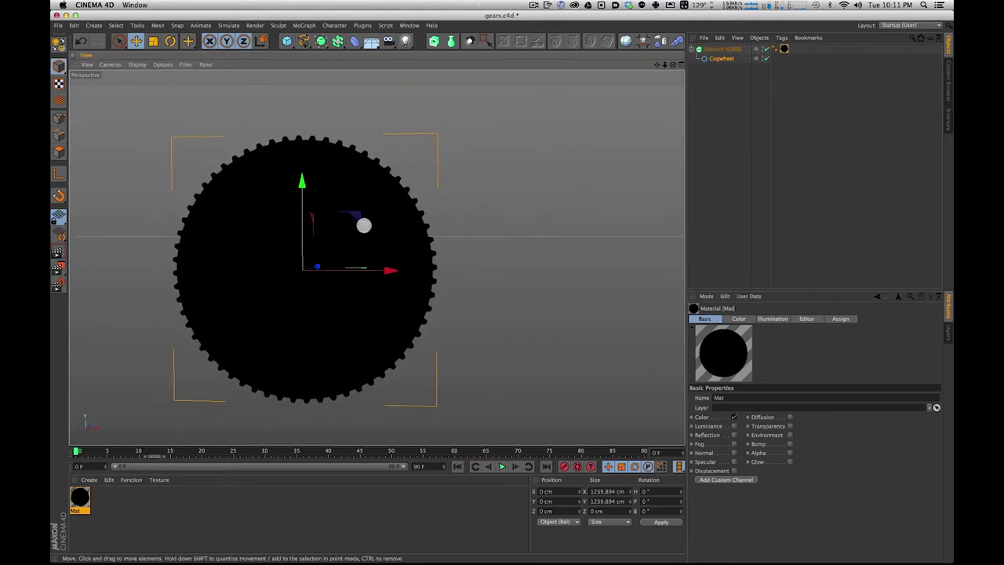
{"action": "middle_click", "coordinate": [420, 307]}
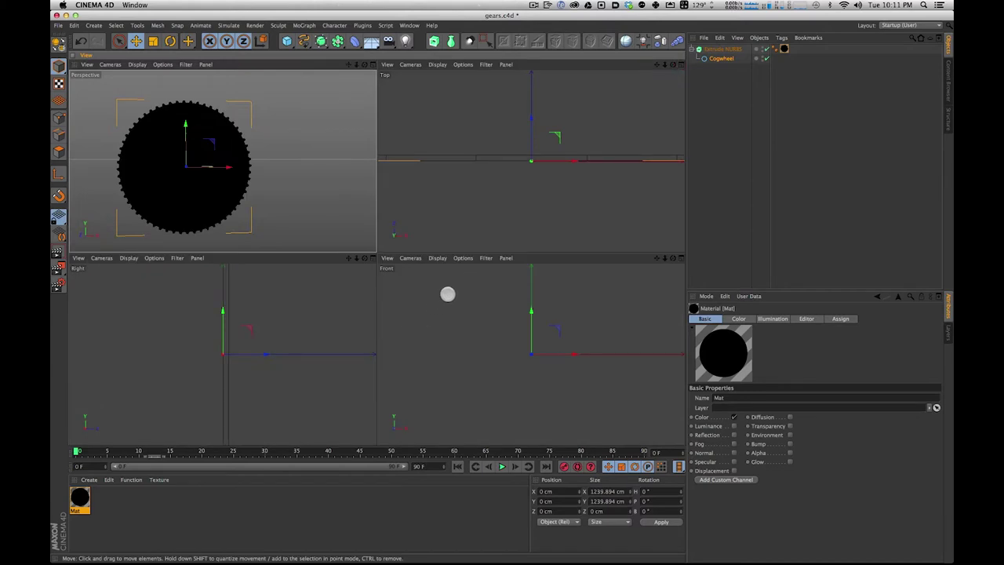
{"action": "left_click", "coordinate": [678, 258]}
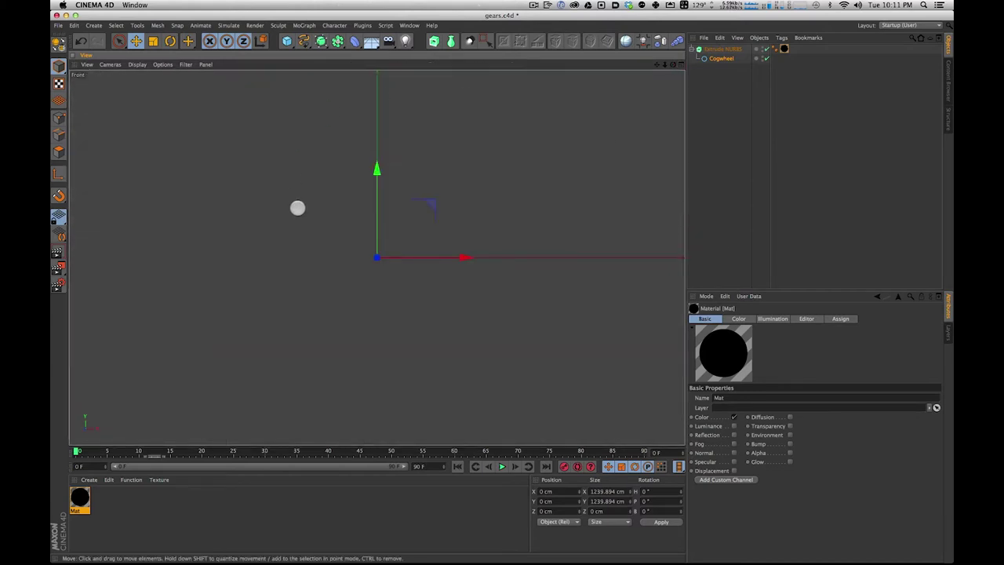
{"action": "key", "text": "s"}
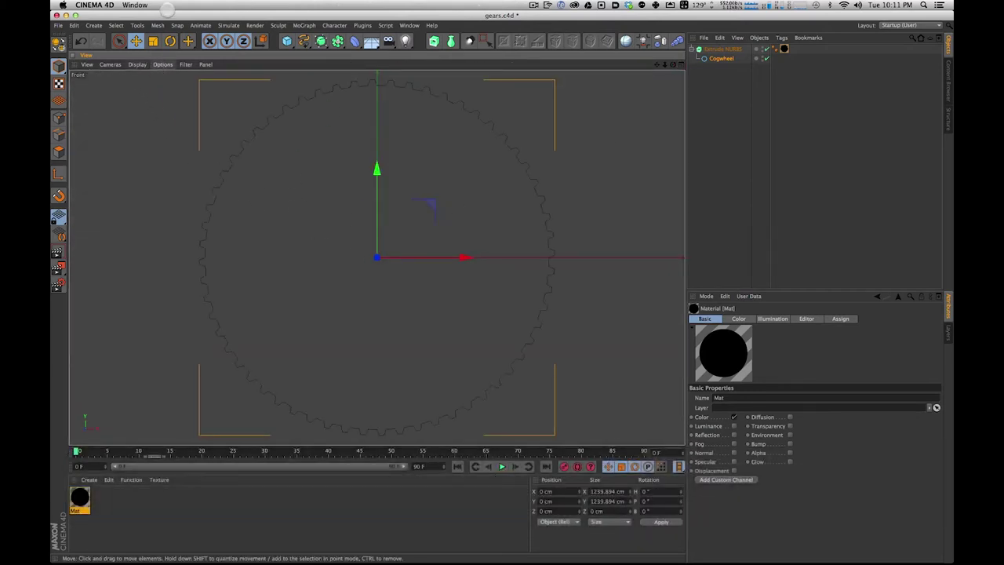
{"action": "key", "text": "2"}
{"action": "left_click_drag", "start_coordinate": [428, 215], "coordinate": [437, 207]}
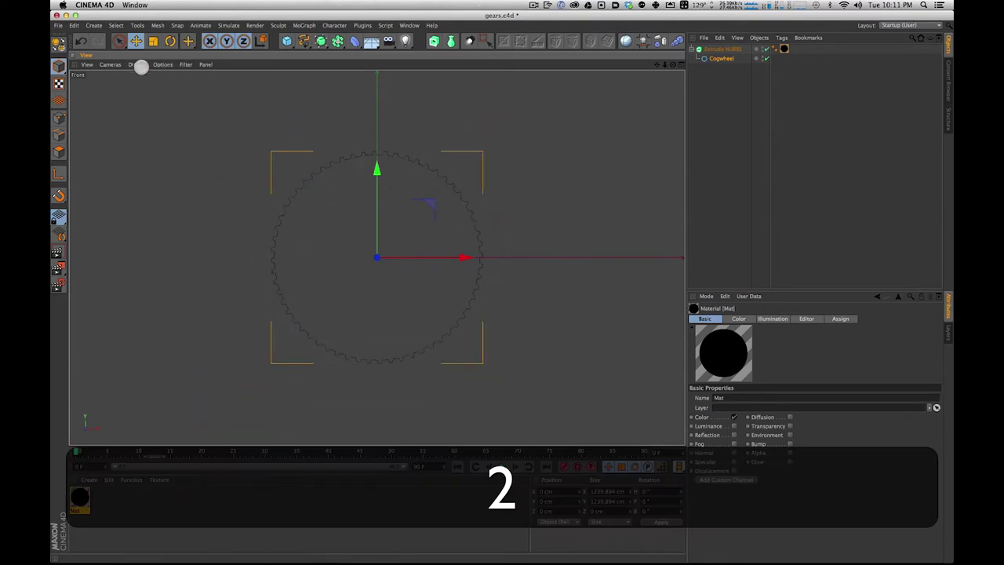
{"action": "left_click", "coordinate": [138, 64]}
{"action": "left_click", "coordinate": [144, 78]}
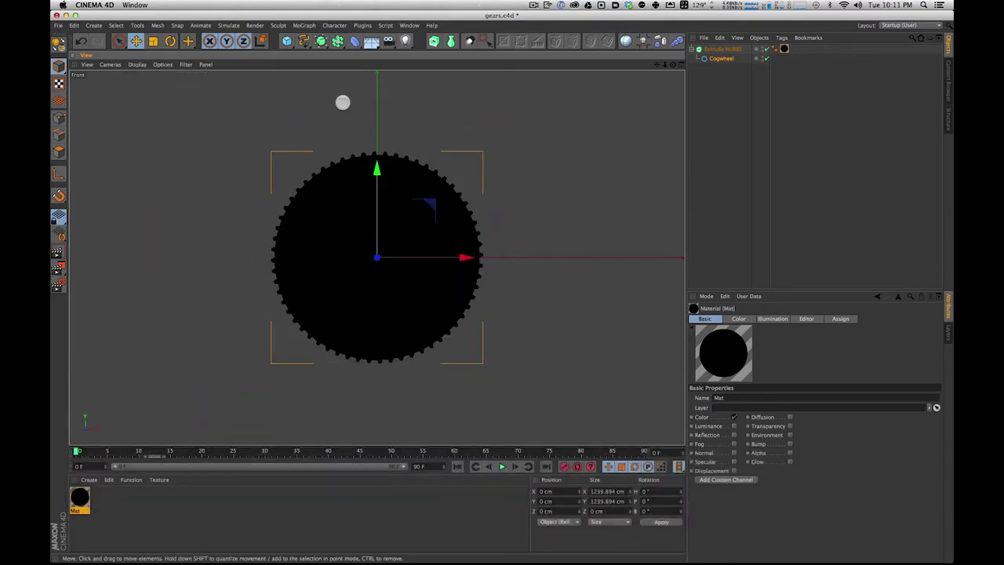
Step: Duplicate the extruded gear and move the copy along X to about 1325 cm, beside the original
{"action": "key", "text": "1"}
{"action": "left_click_drag", "start_coordinate": [399, 172], "coordinate": [343, 92]}
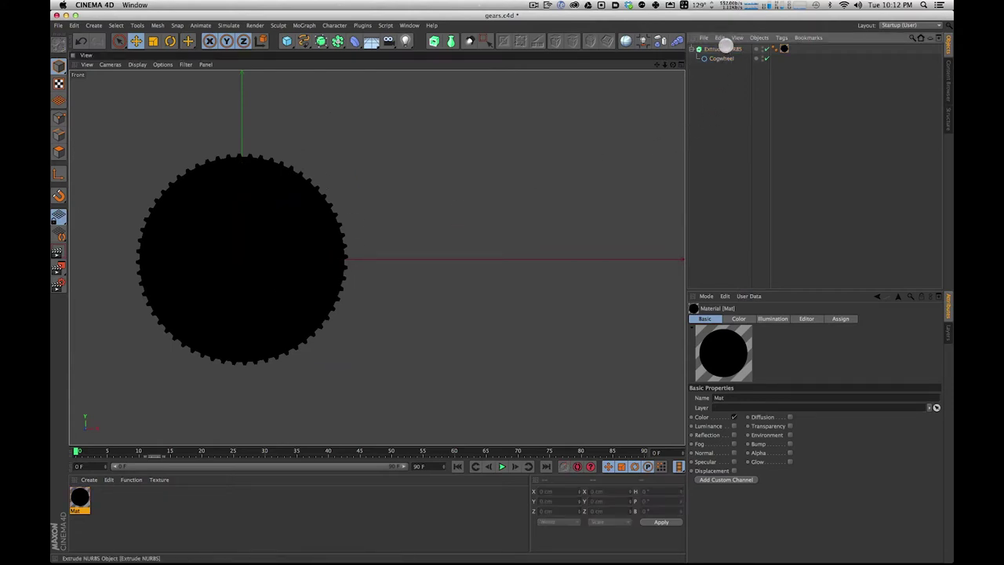
{"action": "left_click", "coordinate": [721, 49]}
{"action": "key", "text": "super+v"}
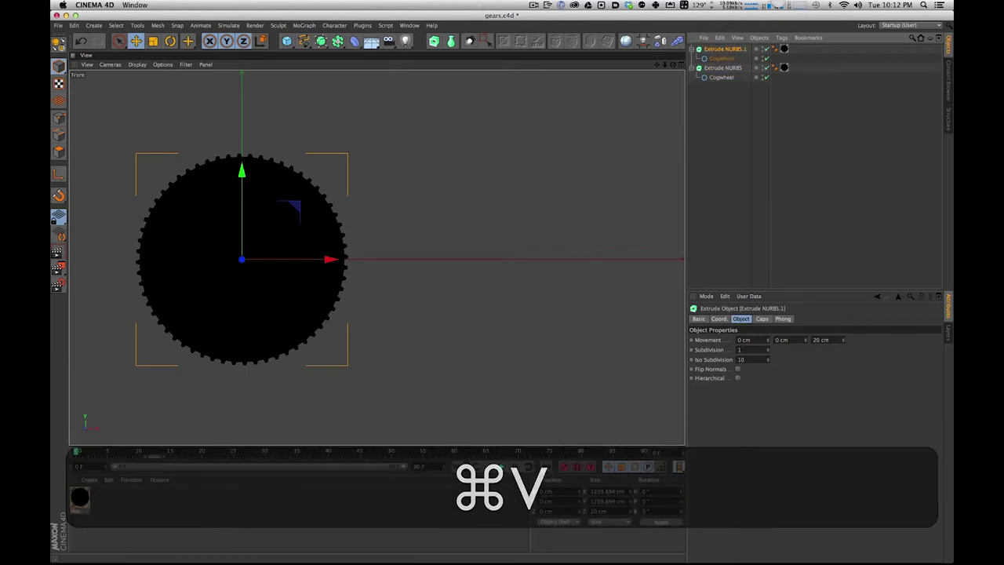
{"action": "left_click", "coordinate": [721, 60]}
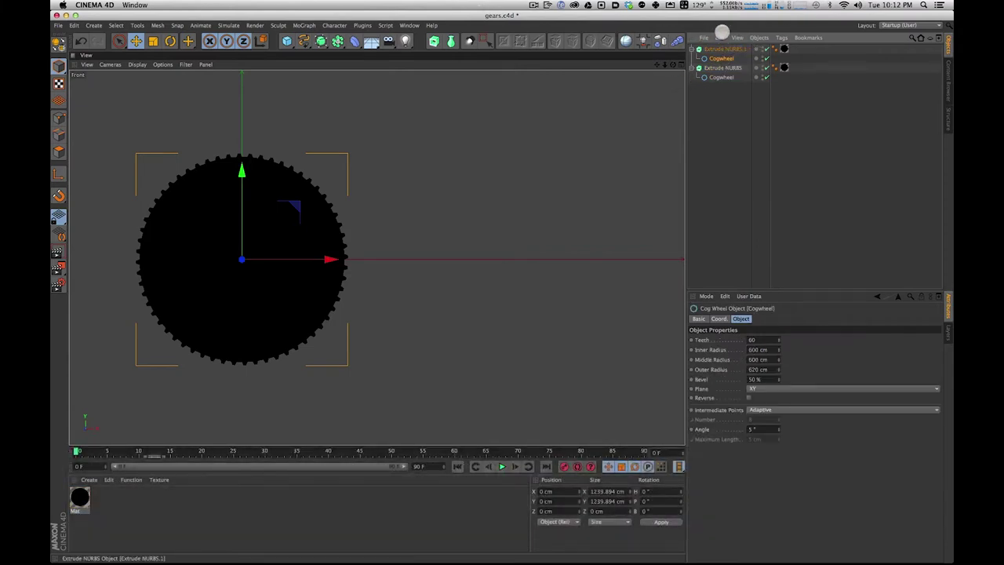
{"action": "left_click", "coordinate": [725, 102]}
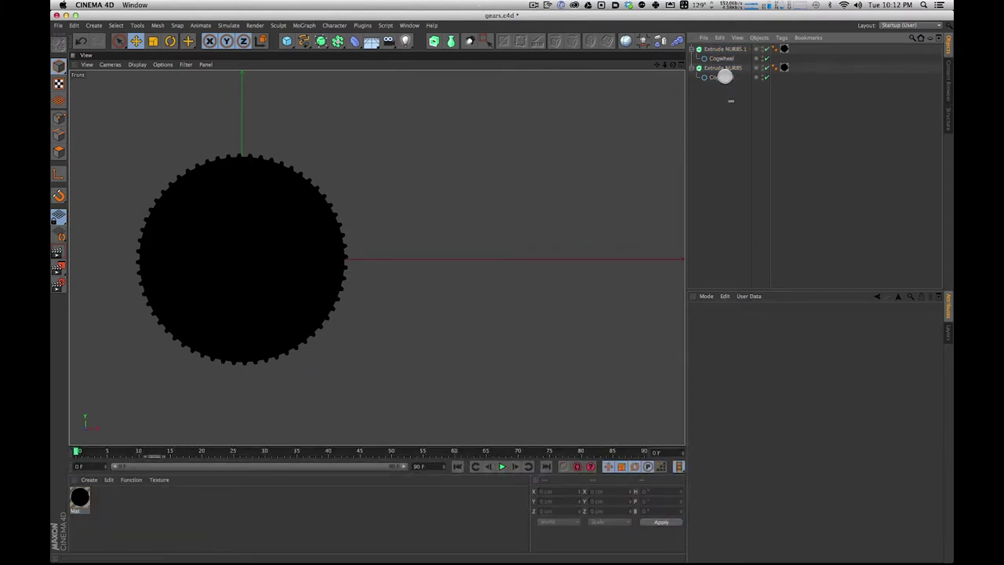
{"action": "left_click", "coordinate": [722, 49]}
{"action": "left_click_drag", "start_coordinate": [324, 251], "coordinate": [549, 257]}
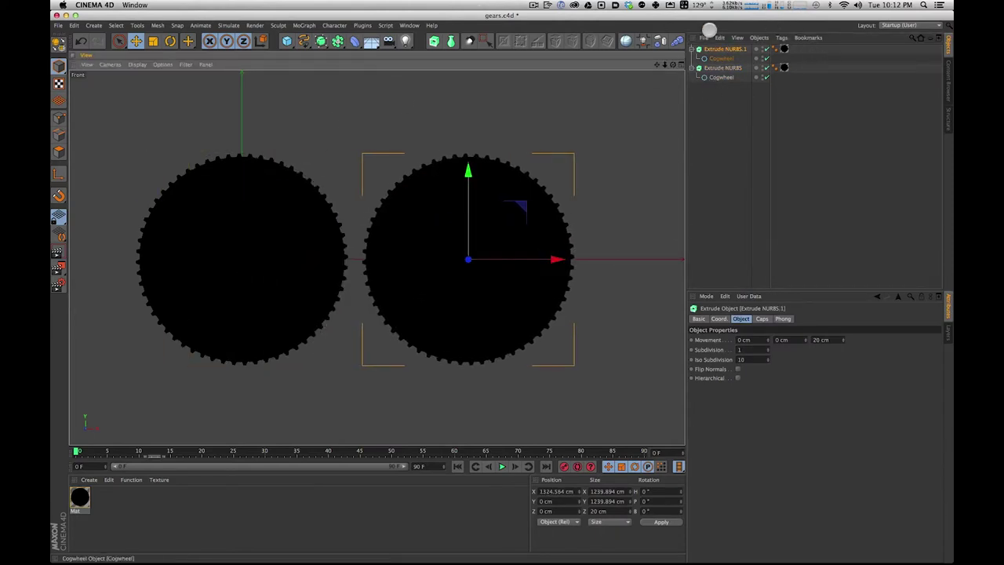
Step: Resize the copied gear's cogwheel spline to 30 teeth, with outer radius 320 cm and middle and inner radii 300 cm
{"action": "left_click", "coordinate": [715, 57]}
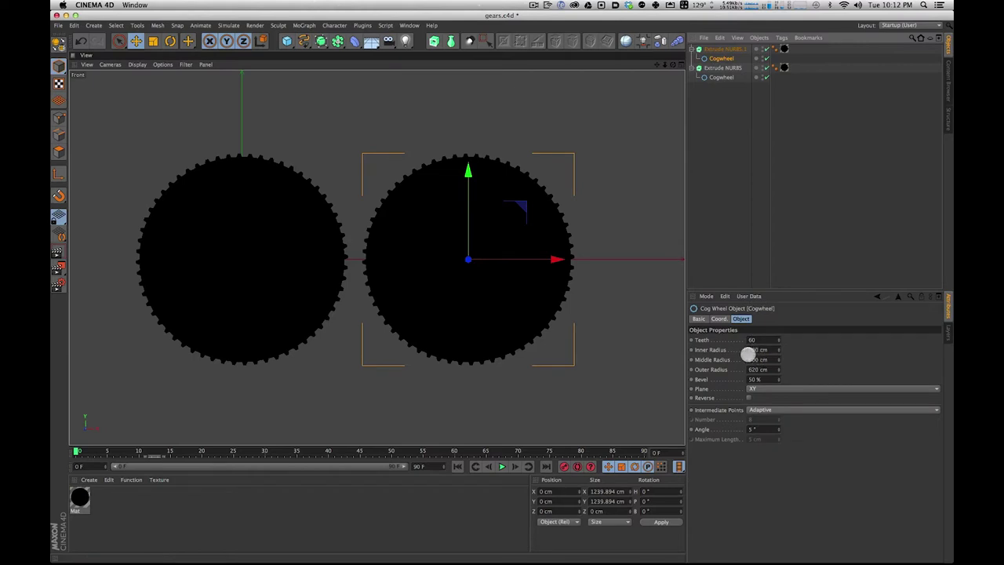
{"action": "left_click", "coordinate": [775, 369]}
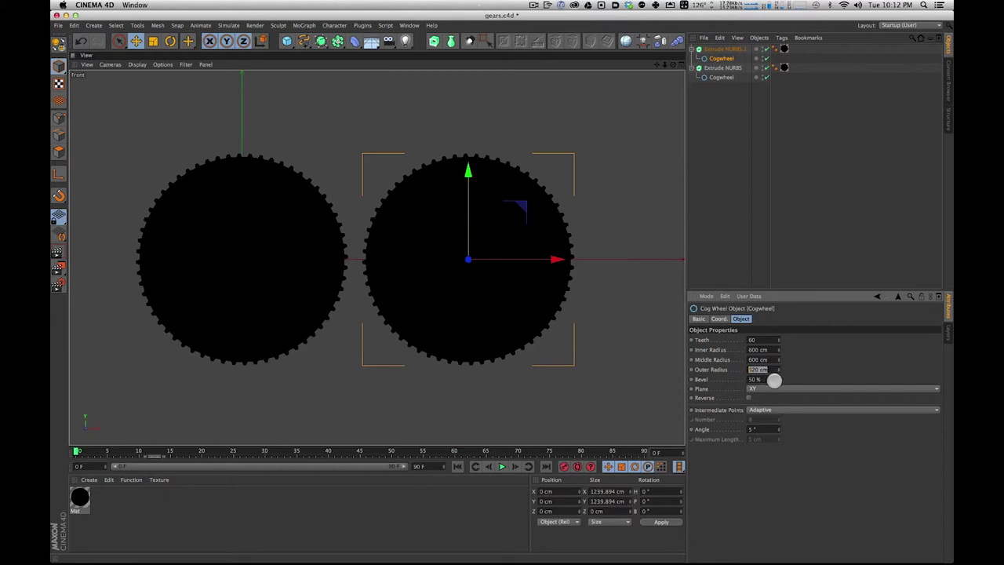
{"action": "type", "text": "3"}
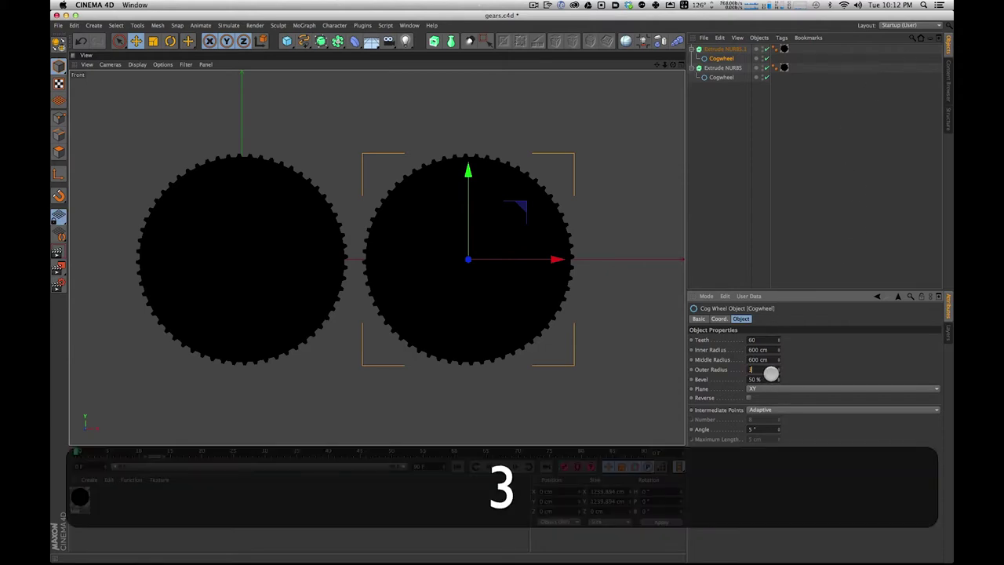
{"action": "type", "text": "20"}
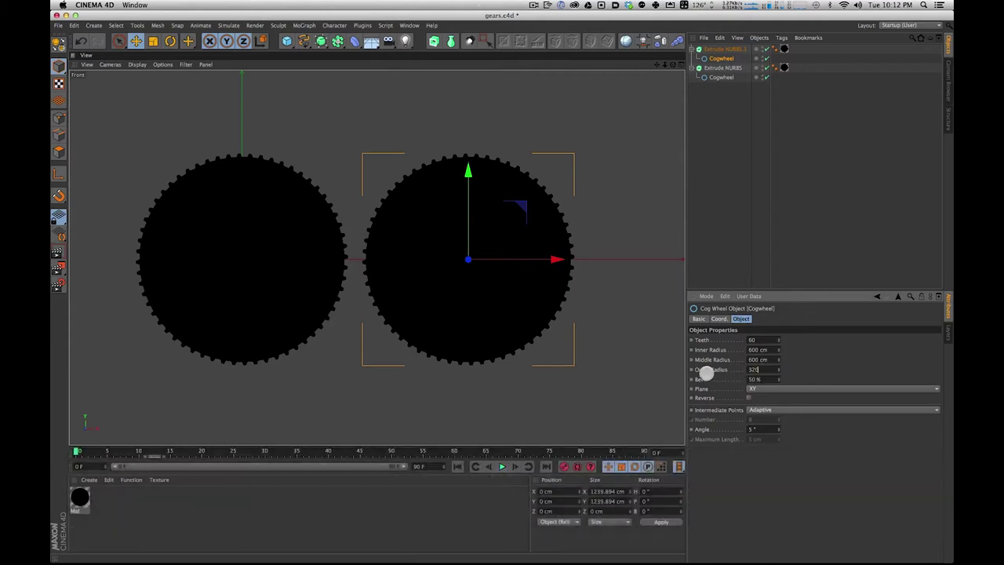
{"action": "left_click", "coordinate": [779, 359]}
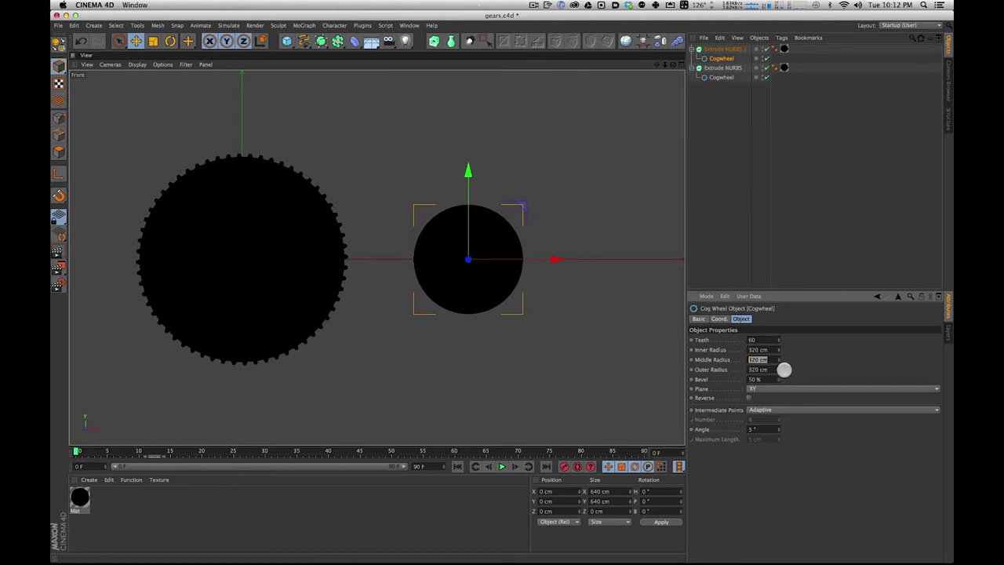
{"action": "type", "text": "300"}
{"action": "left_click", "coordinate": [770, 349]}
{"action": "type", "text": "30"}
{"action": "double_click", "coordinate": [763, 342]}
{"action": "type", "text": "30"}
{"action": "left_click", "coordinate": [823, 372]}
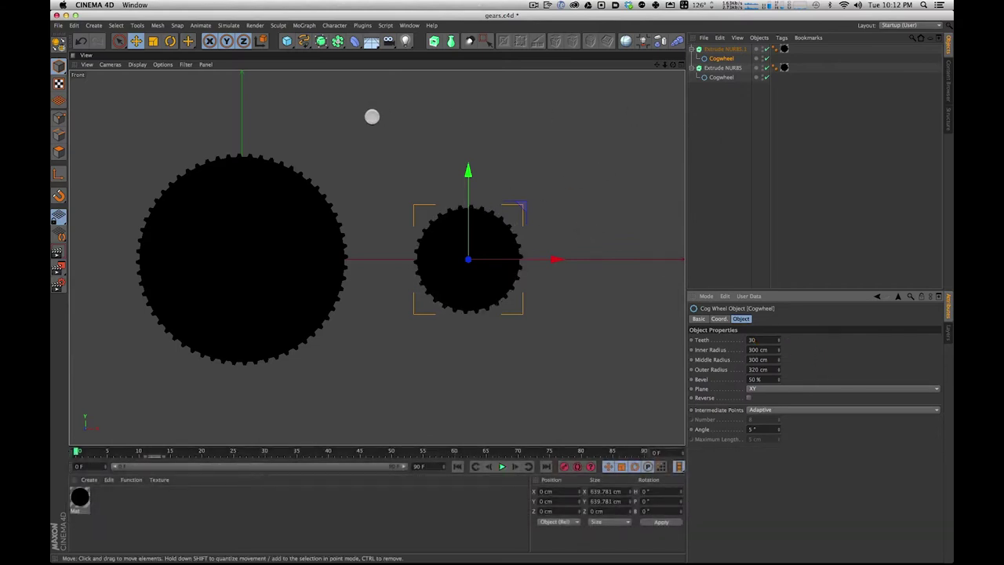
Step: Move the small cogwheel spline along X to about -399 cm so its teeth mesh with the large gear, and frame both gears
{"action": "left_click_drag", "start_coordinate": [556, 258], "coordinate": [478, 258]}
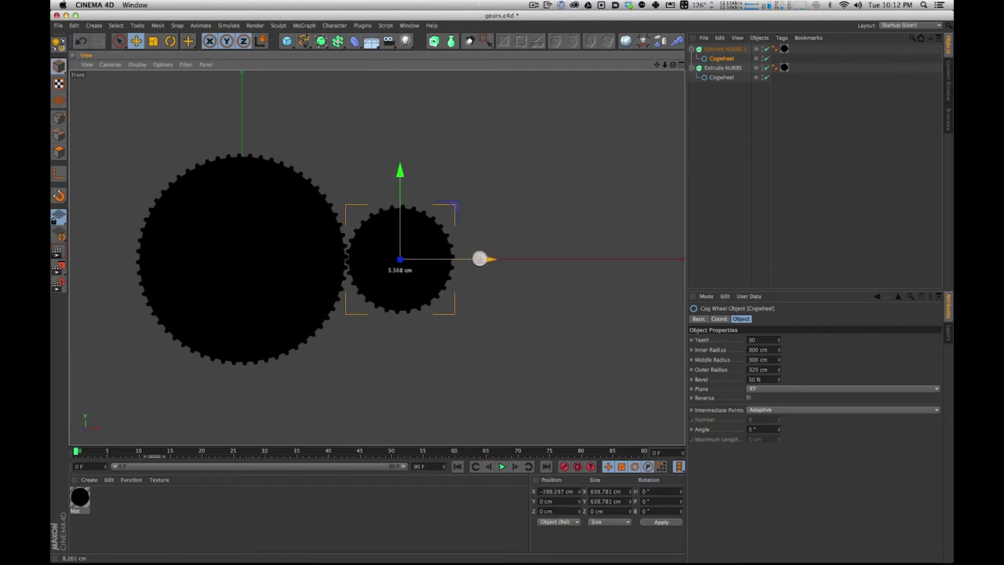
{"action": "key", "text": "super+a"}
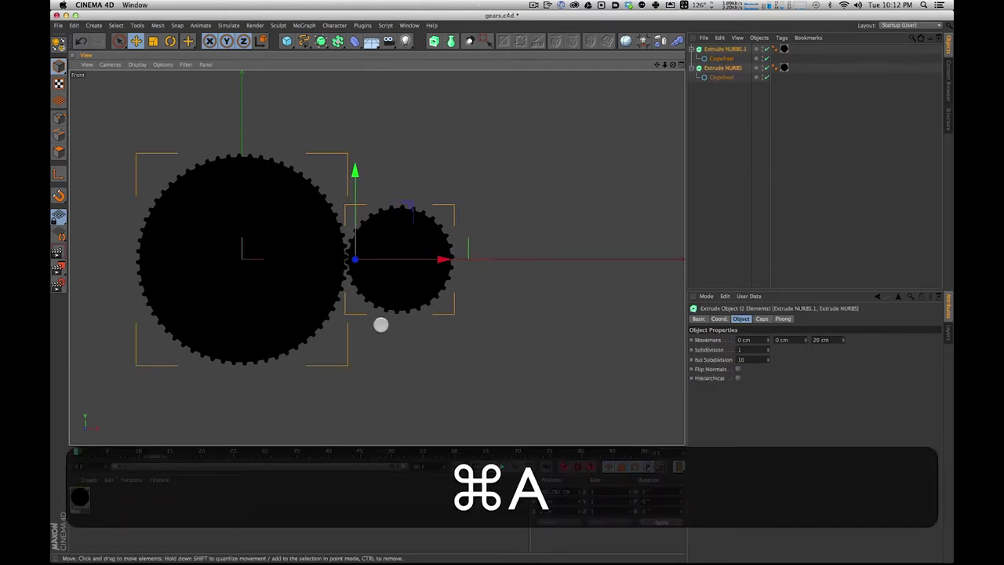
{"action": "key", "text": "a"}
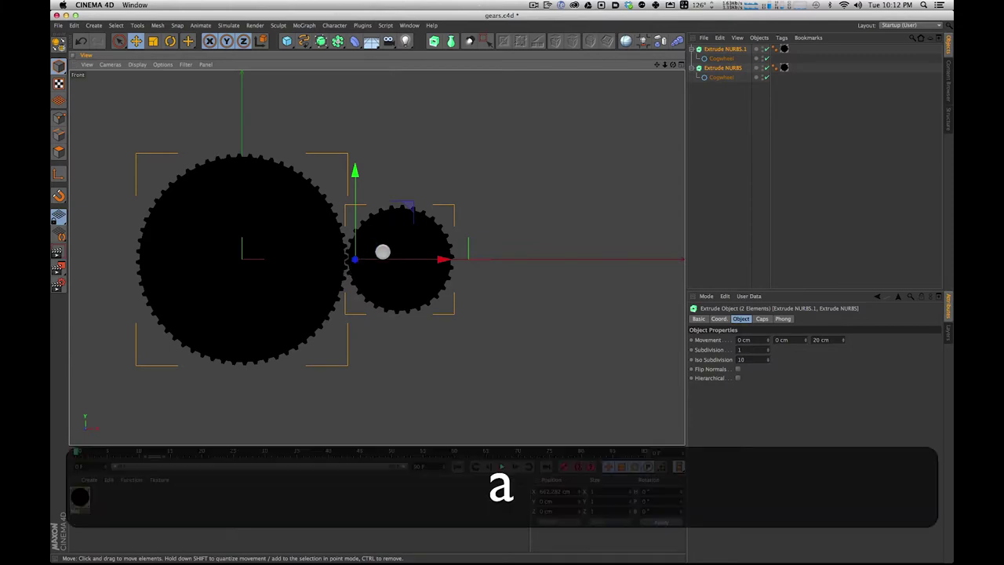
{"action": "key", "text": "s"}
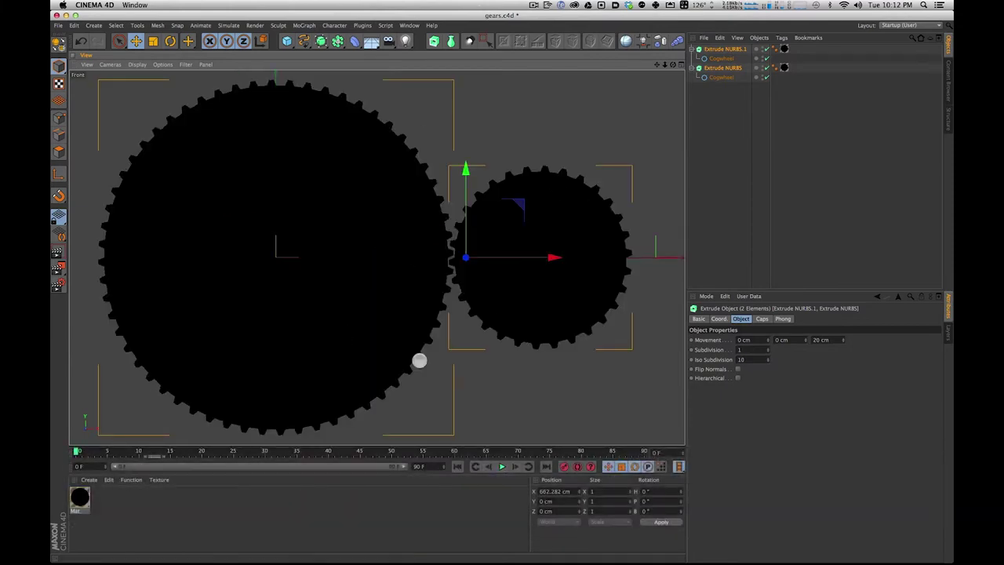
{"action": "key", "text": "2"}
{"action": "left_click_drag", "start_coordinate": [439, 223], "coordinate": [560, 175]}
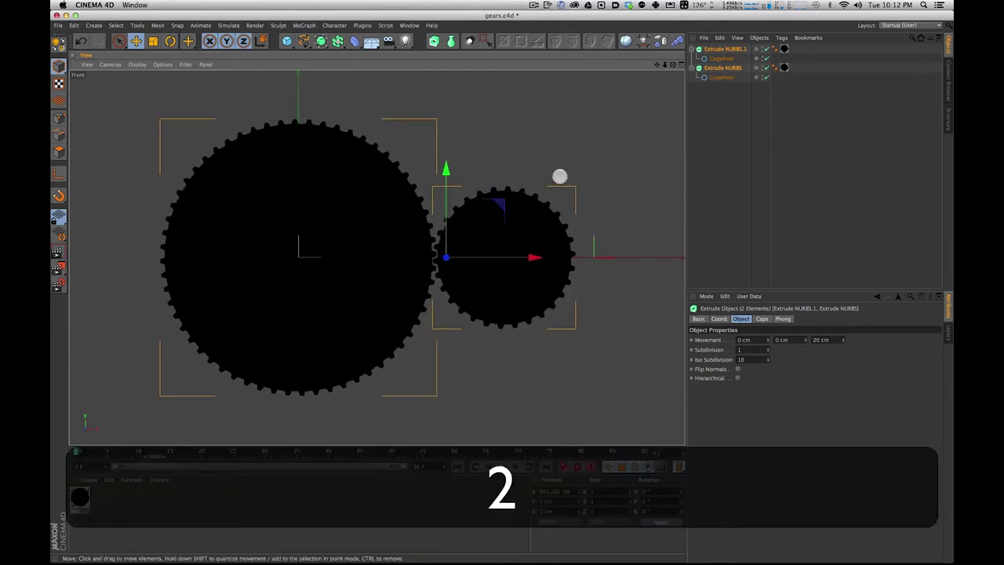
Step: Create a Null object and add an XPresso tag to it
{"action": "left_click", "coordinate": [709, 154]}
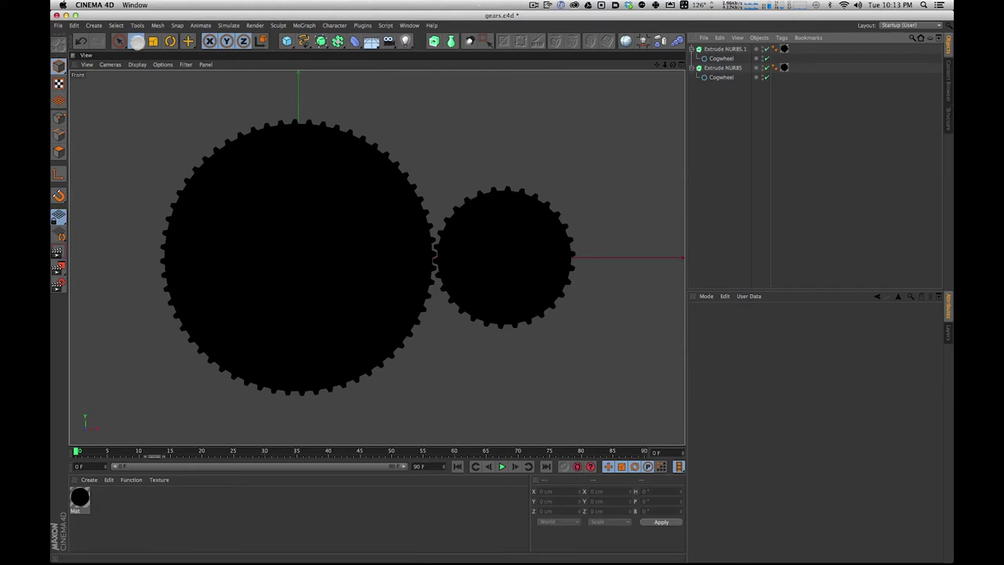
{"action": "left_click", "coordinate": [95, 26]}
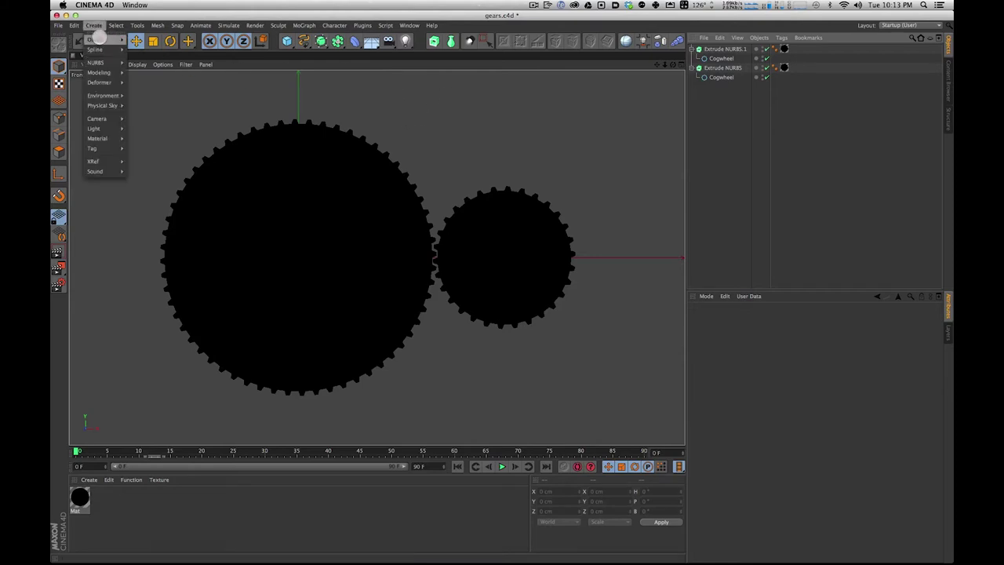
{"action": "mouse_move", "coordinate": [99, 38]}
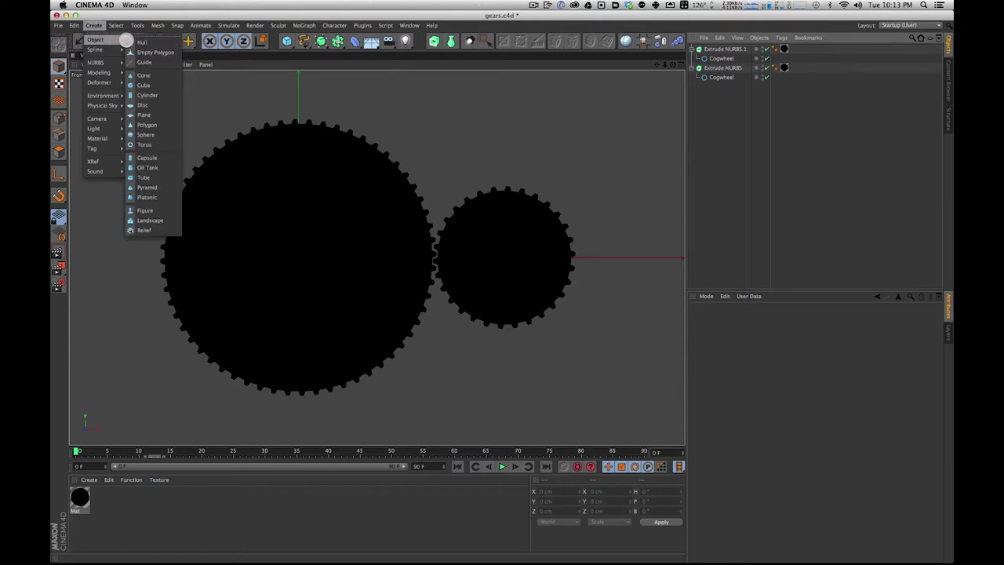
{"action": "left_click", "coordinate": [142, 41]}
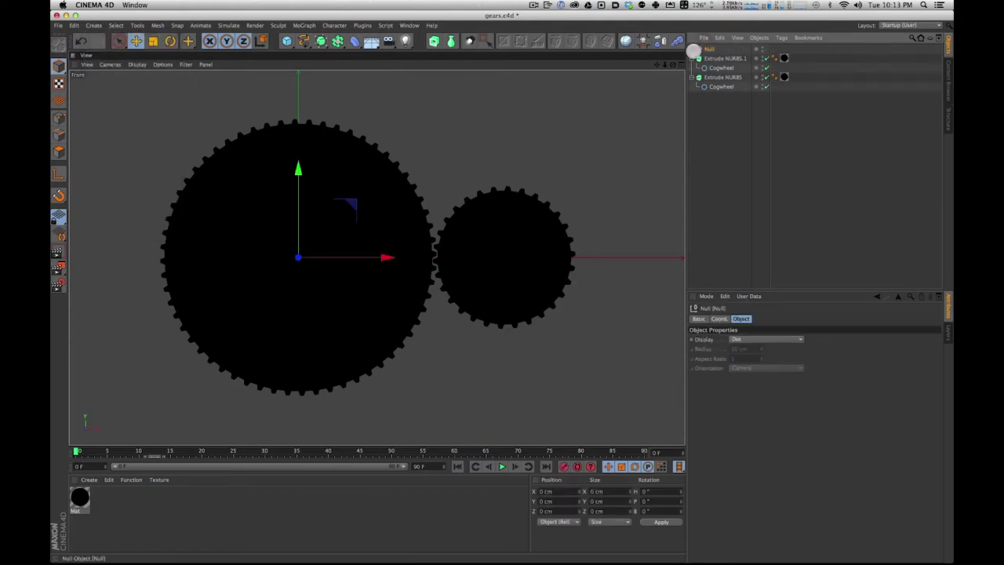
{"action": "left_click", "coordinate": [782, 38]}
{"action": "mouse_move", "coordinate": [792, 50]}
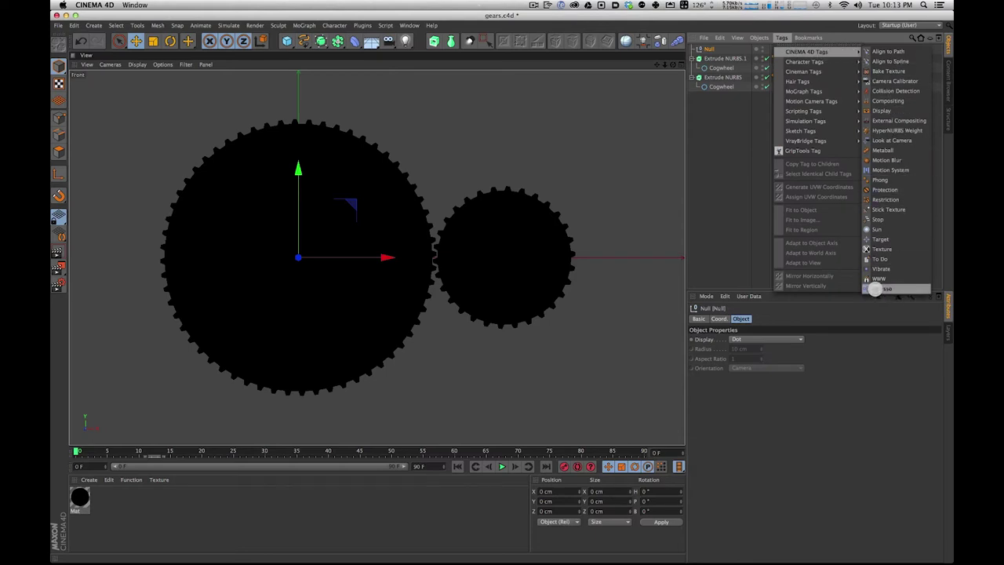
{"action": "left_click", "coordinate": [878, 288]}
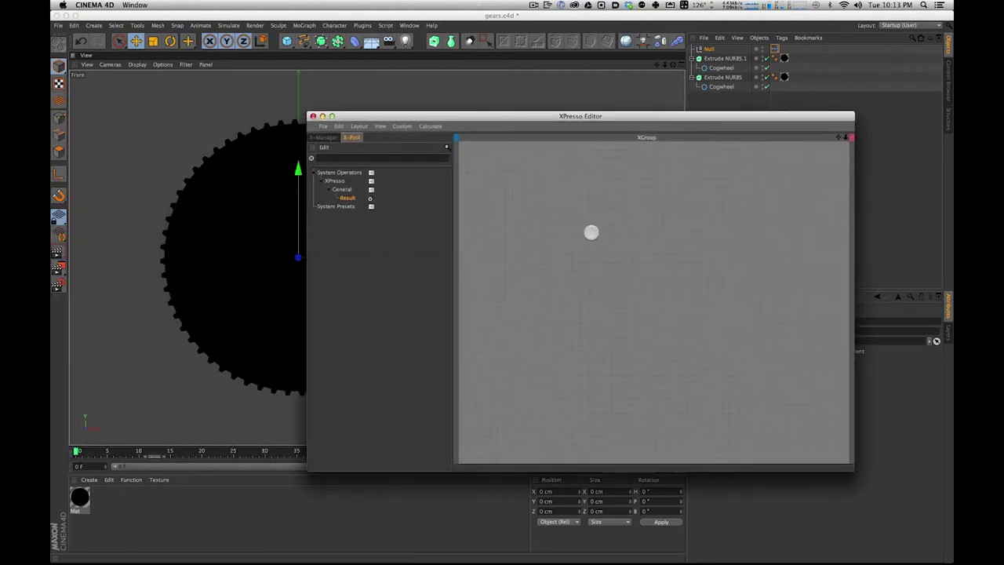
Step: Shrink the XPresso Editor window and place it below the object list so the gears and scene objects stay accessible
{"action": "left_click_drag", "start_coordinate": [524, 116], "coordinate": [481, 79]}
{"action": "left_click_drag", "start_coordinate": [810, 430], "coordinate": [851, 475]}
{"action": "left_click_drag", "start_coordinate": [476, 85], "coordinate": [331, 126]}
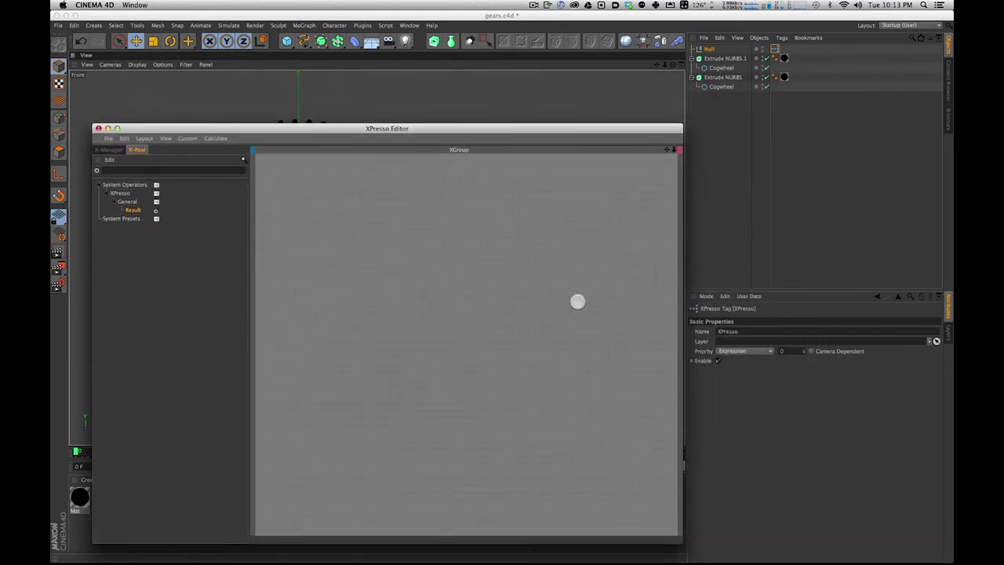
{"action": "left_click_drag", "start_coordinate": [677, 538], "coordinate": [690, 393]}
{"action": "left_click_drag", "start_coordinate": [401, 122], "coordinate": [417, 252]}
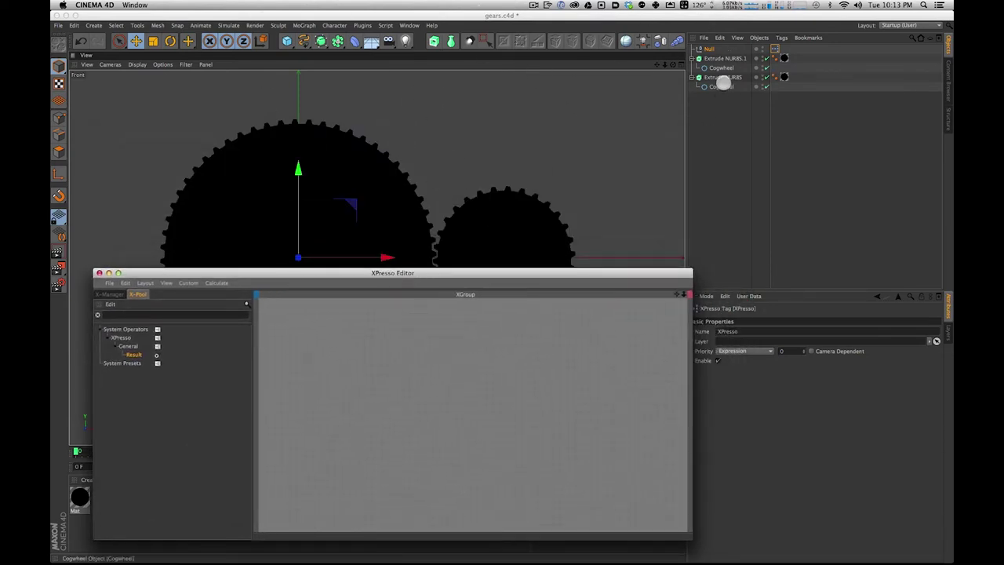
{"action": "left_click_drag", "start_coordinate": [468, 278], "coordinate": [501, 283]}
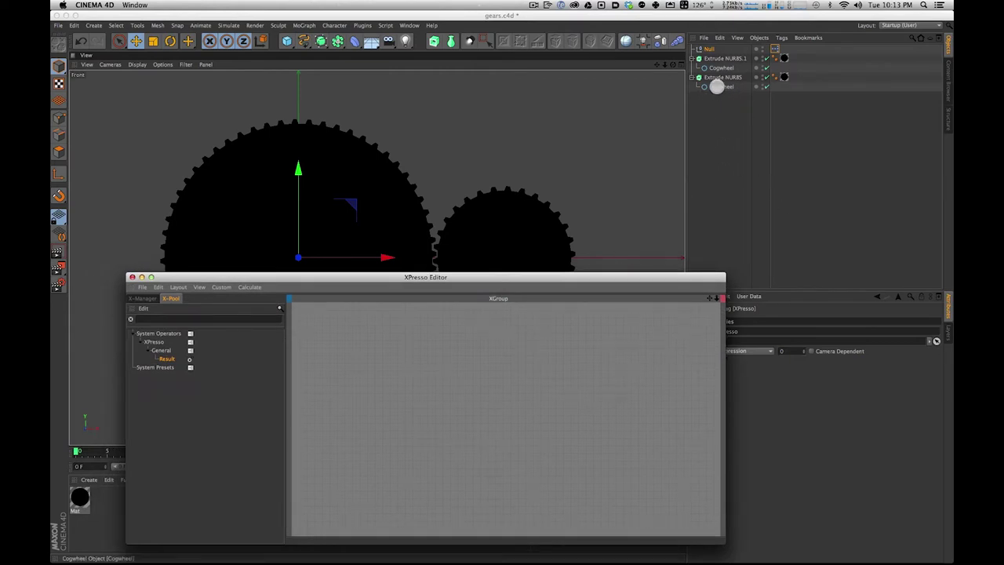
Step: Rename the large gear's spline to Cogwheel 60 and the small gear's spline to Cogwheel 30
{"action": "left_click", "coordinate": [717, 87]}
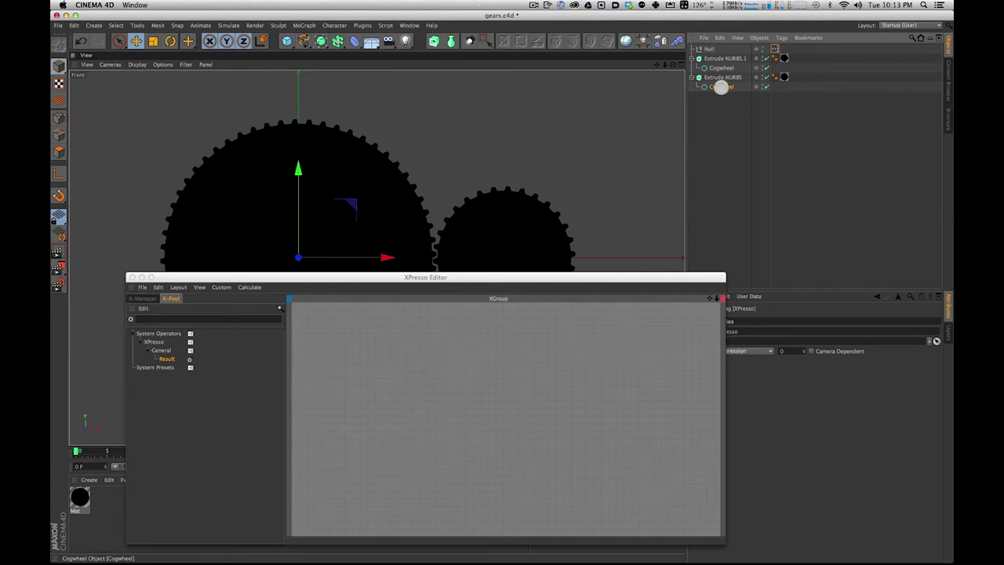
{"action": "left_click", "coordinate": [719, 88]}
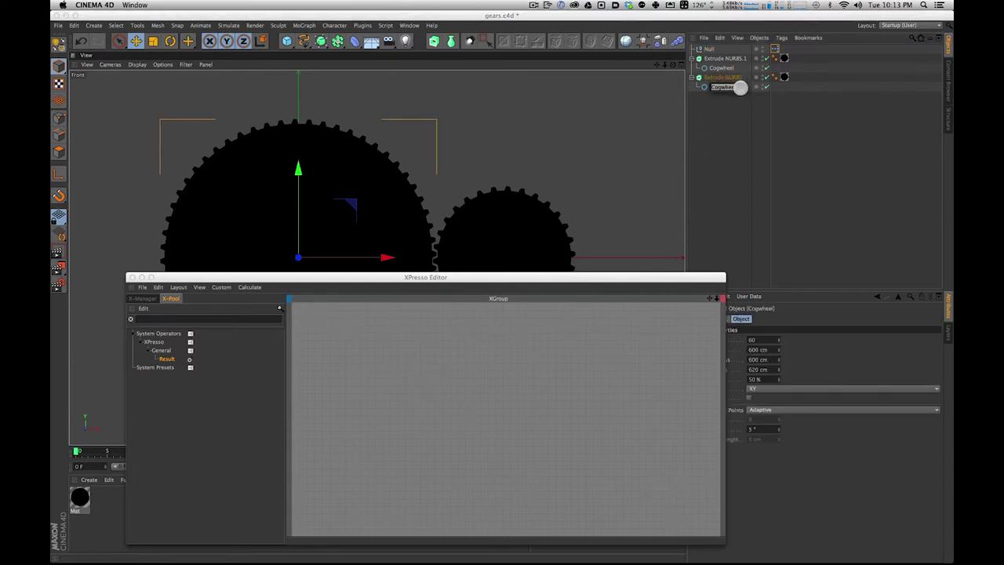
{"action": "type", "text": "60"}
{"action": "left_click", "coordinate": [734, 138]}
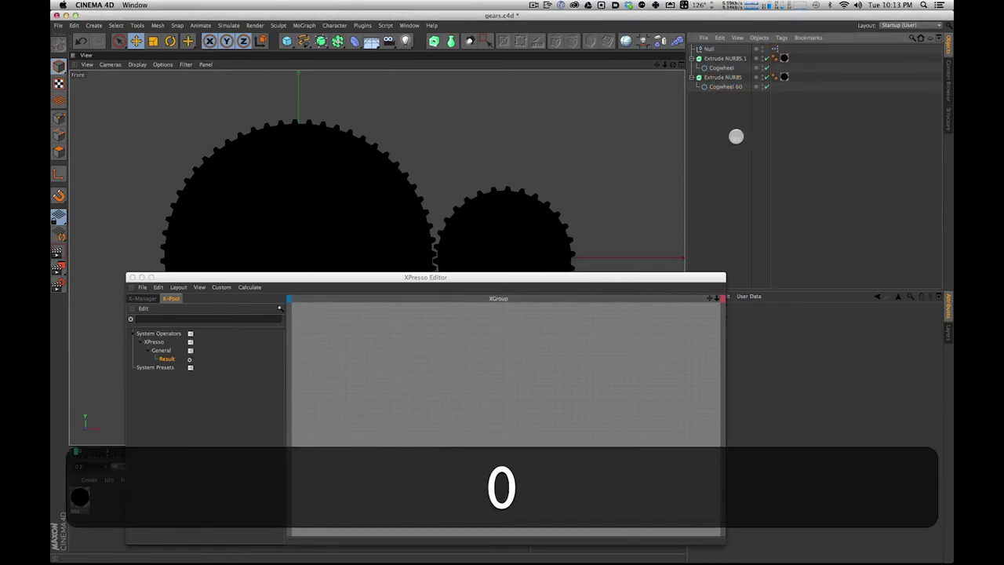
{"action": "double_click", "coordinate": [722, 67]}
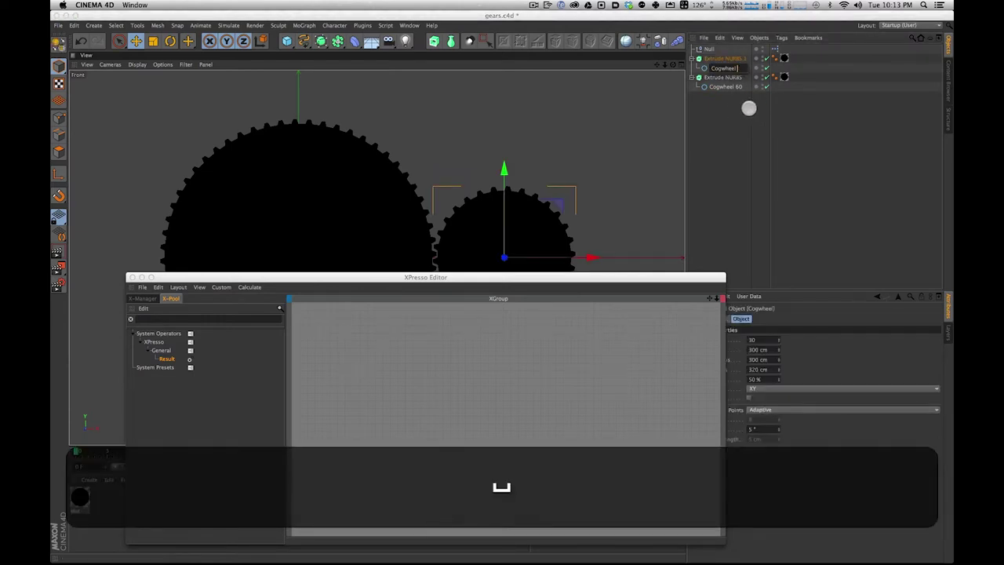
{"action": "type", "text": "30"}
{"action": "key", "text": "Return"}
Step: Add the Cogwheel 60 and Cogwheel 30 splines as nodes in the XPresso graph, placed side by side with a gap between them
{"action": "left_click_drag", "start_coordinate": [725, 86], "coordinate": [376, 413]}
{"action": "left_click_drag", "start_coordinate": [380, 373], "coordinate": [380, 371]}
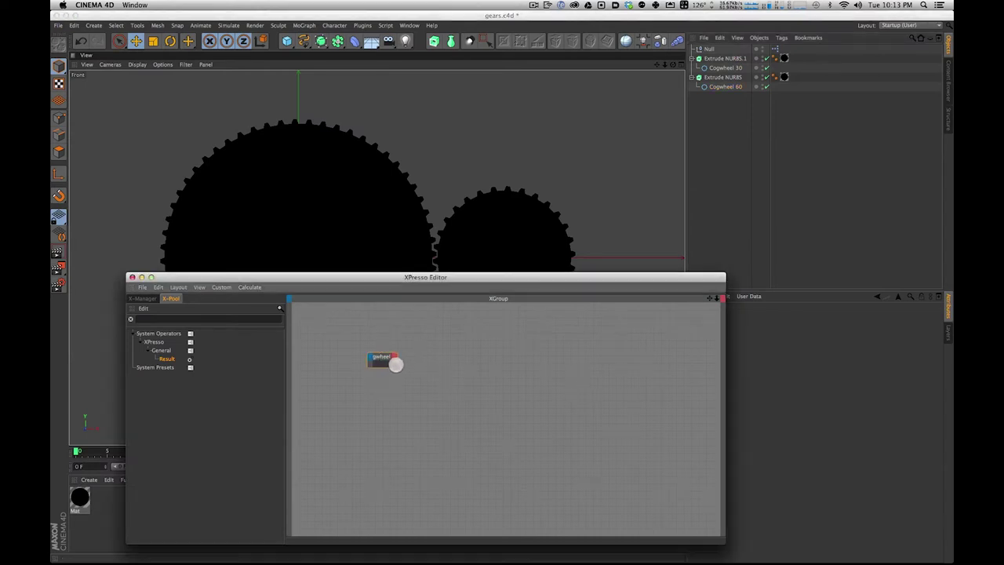
{"action": "left_click", "coordinate": [414, 353]}
{"action": "left_click_drag", "start_coordinate": [407, 356], "coordinate": [381, 344]}
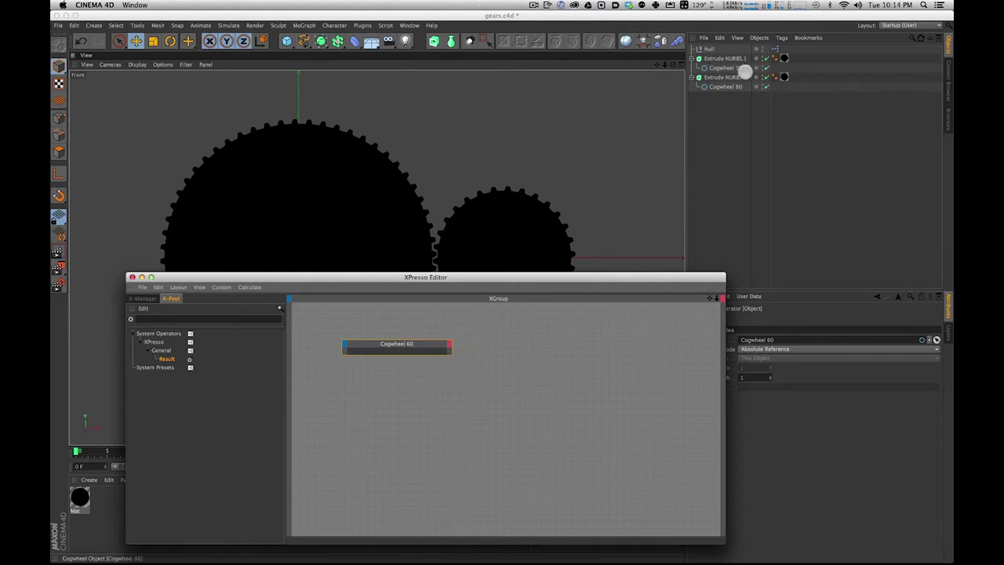
{"action": "left_click_drag", "start_coordinate": [722, 67], "coordinate": [716, 69]}
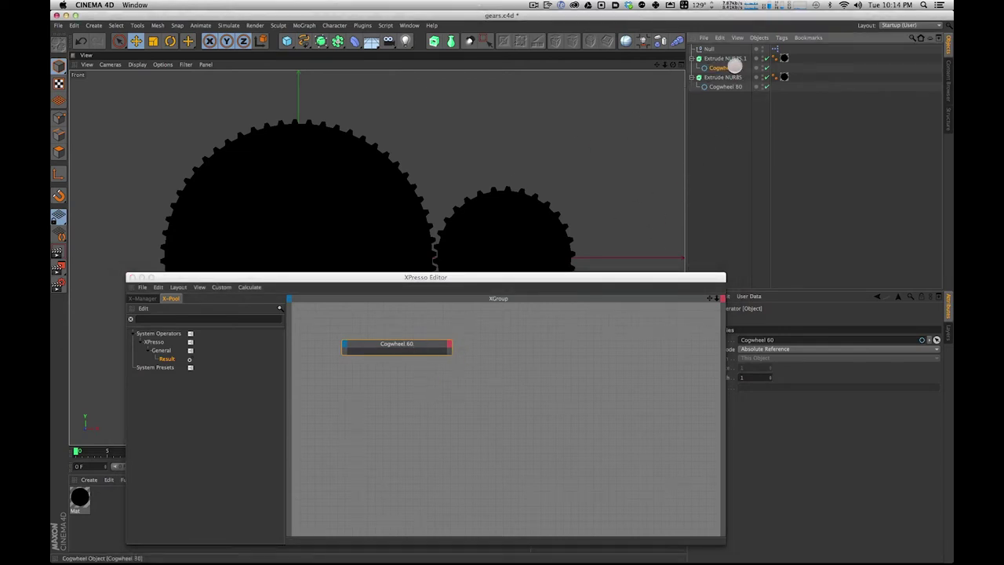
{"action": "left_click_drag", "start_coordinate": [598, 361], "coordinate": [640, 352]}
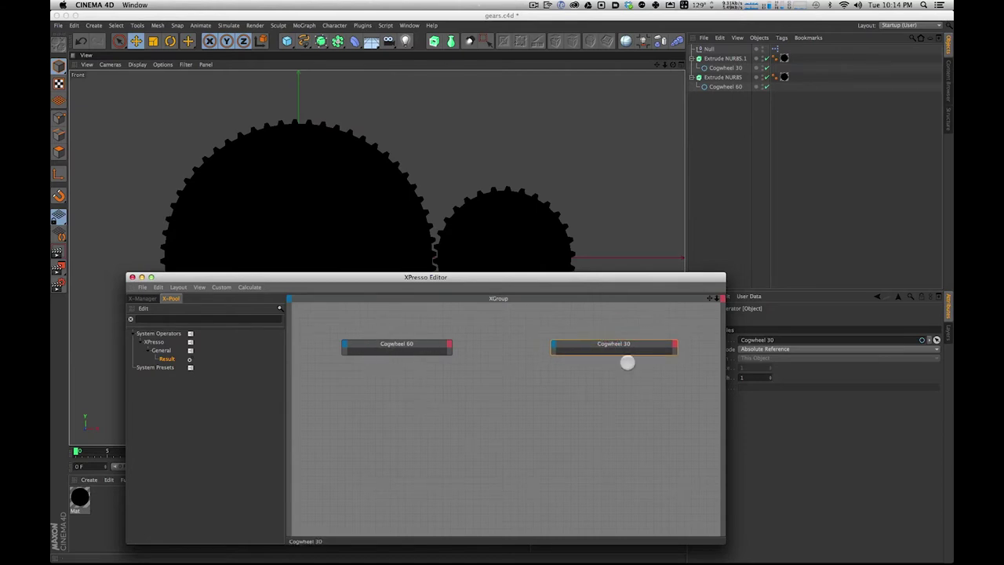
{"action": "key", "text": "2"}
{"action": "left_click_drag", "start_coordinate": [471, 383], "coordinate": [493, 419]}
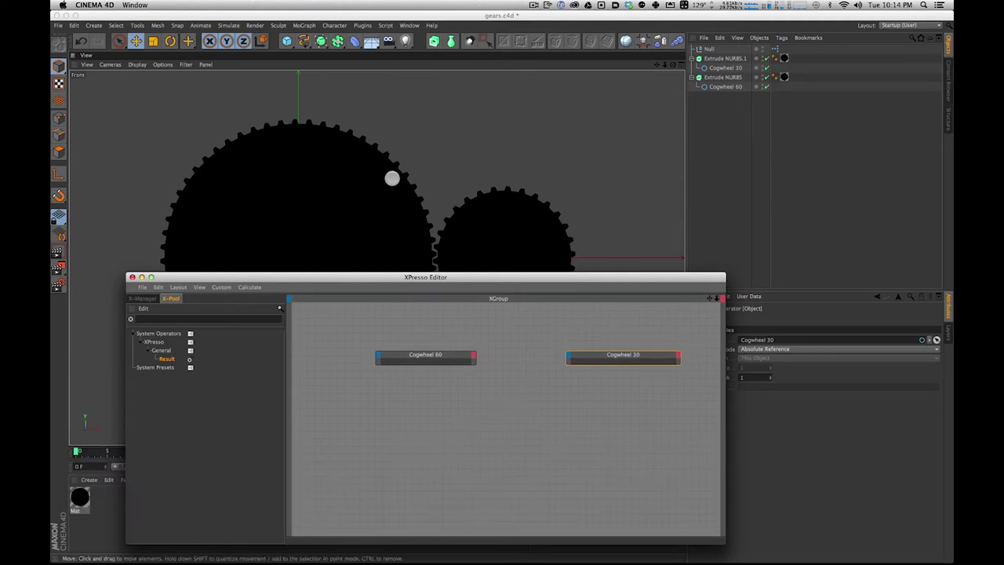
{"action": "left_click_drag", "start_coordinate": [513, 280], "coordinate": [509, 274]}
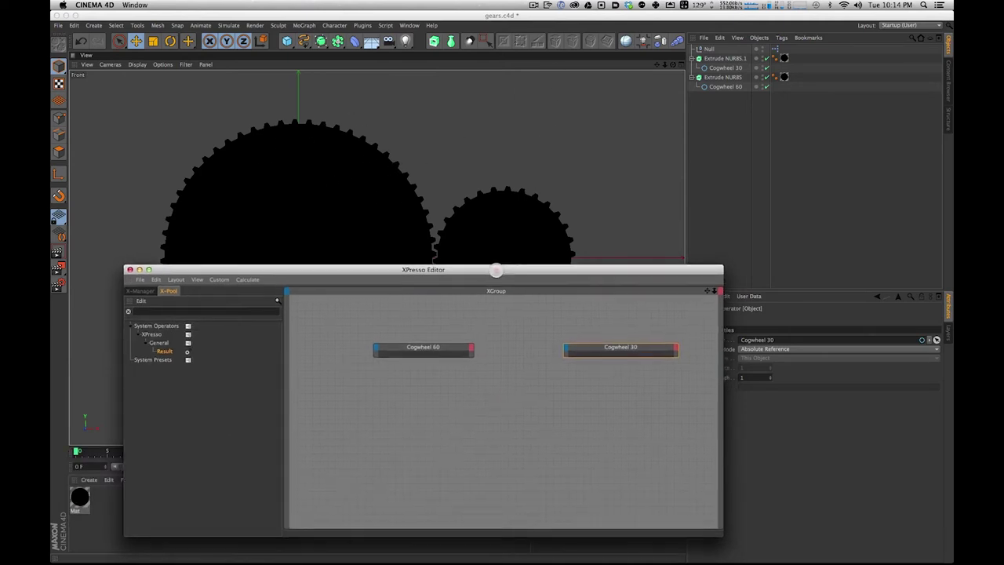
{"action": "key", "text": "1"}
{"action": "left_click_drag", "start_coordinate": [538, 388], "coordinate": [536, 383]}
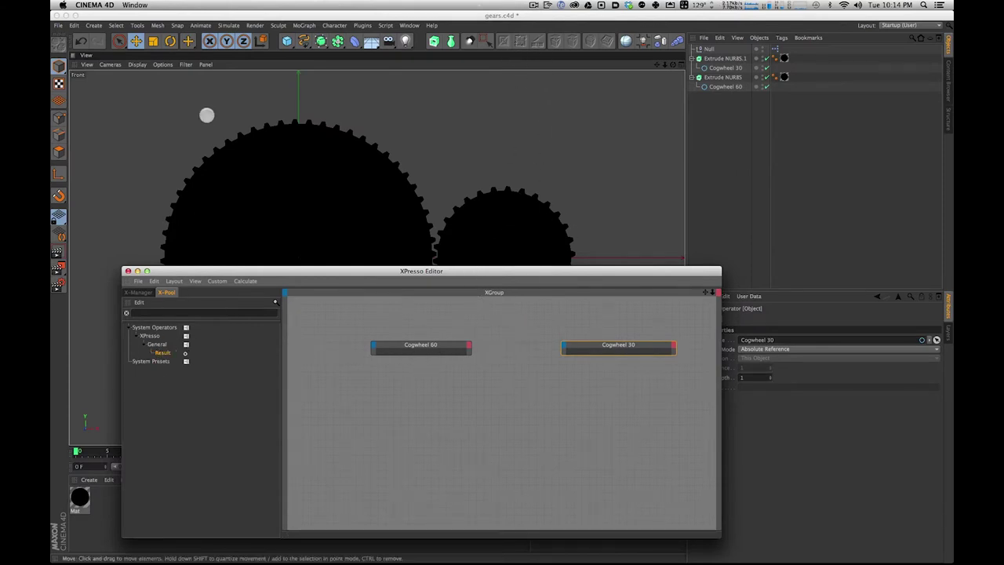
Step: Hide the X-Pool search filter and expand System Operators to list the General XPresso nodes
{"action": "left_click", "coordinate": [156, 352]}
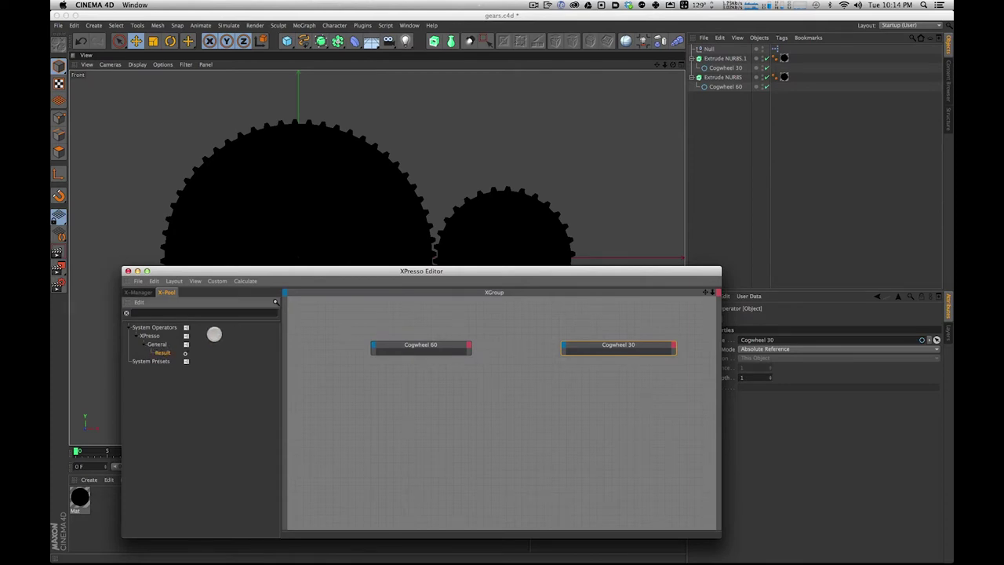
{"action": "left_click", "coordinate": [126, 313]}
{"action": "left_click", "coordinate": [129, 329]}
{"action": "left_click", "coordinate": [128, 337]}
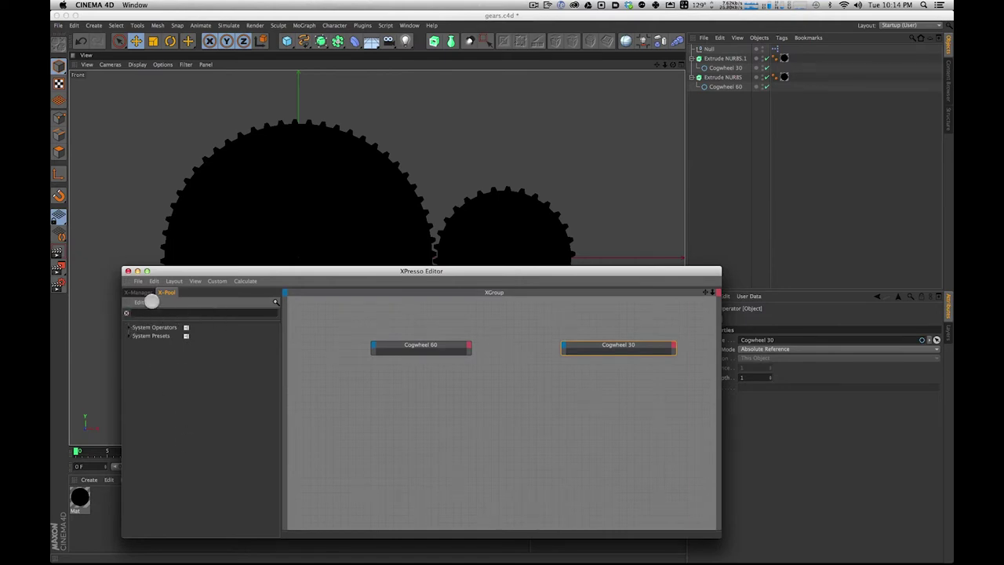
{"action": "left_click", "coordinate": [275, 302]}
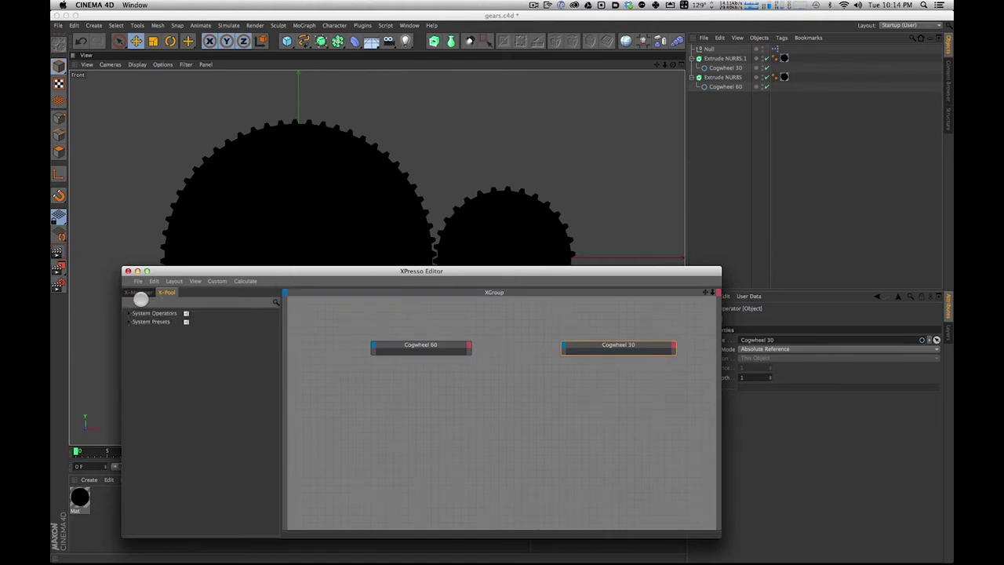
{"action": "left_click", "coordinate": [141, 292]}
{"action": "left_click", "coordinate": [168, 293]}
{"action": "left_click", "coordinate": [130, 313]}
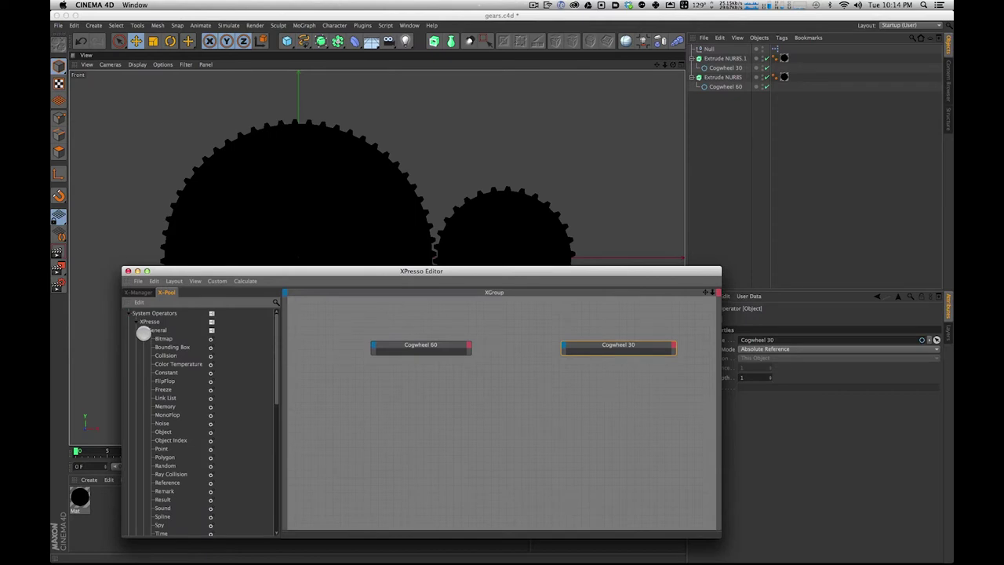
Step: Look through the Iterator nodes in the X-Pool and collapse the System Operators tree
{"action": "left_click", "coordinate": [143, 331]}
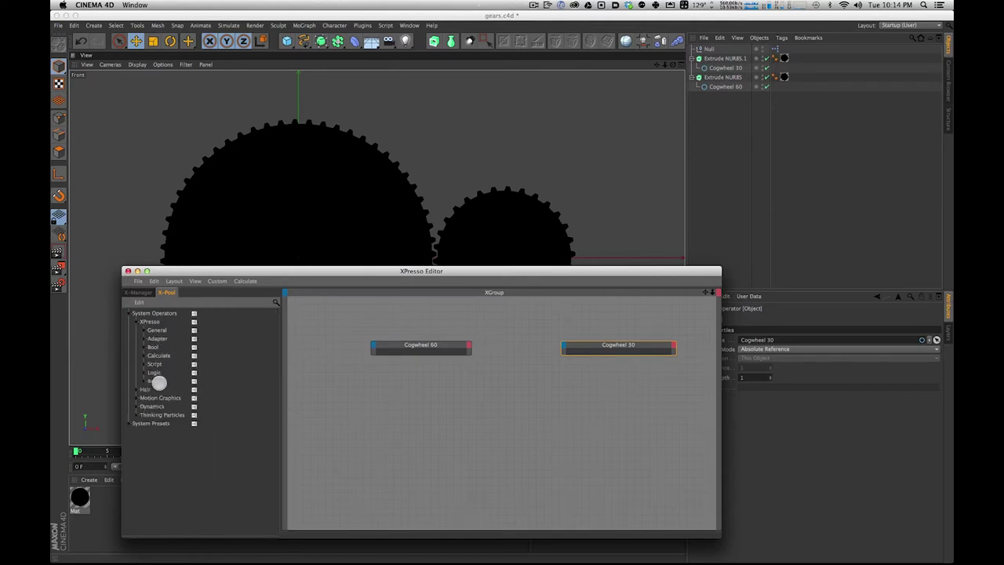
{"action": "left_click", "coordinate": [144, 381]}
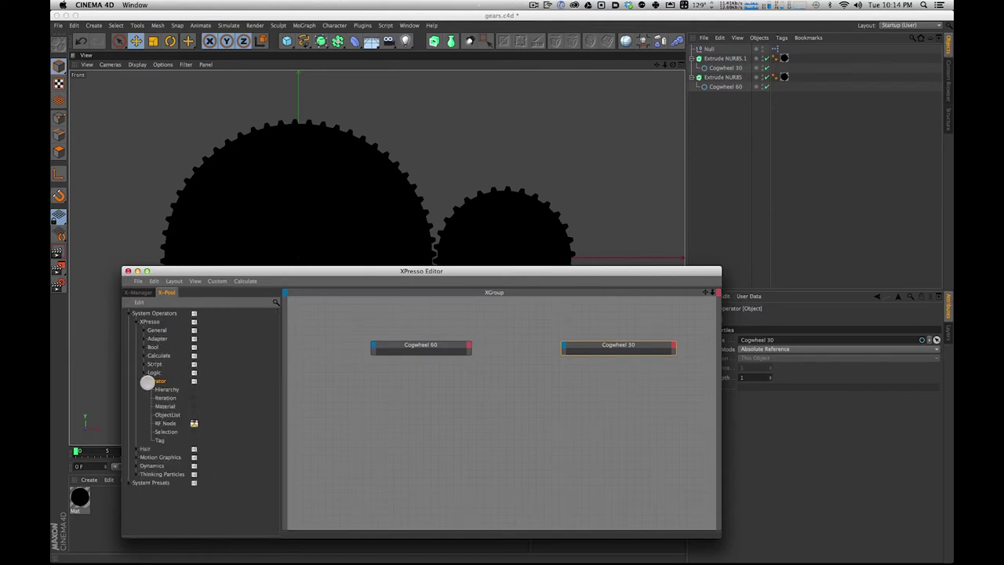
{"action": "left_click", "coordinate": [145, 381]}
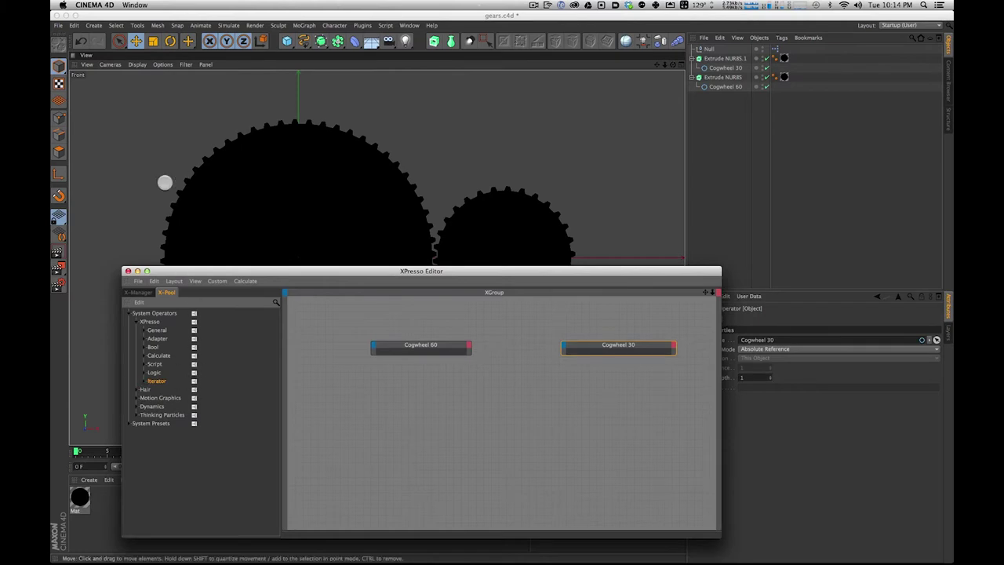
{"action": "left_click", "coordinate": [128, 313]}
Step: Search the X-Pool for result and add a Result node below the gap between the two Cogwheel nodes
{"action": "left_click", "coordinate": [270, 305]}
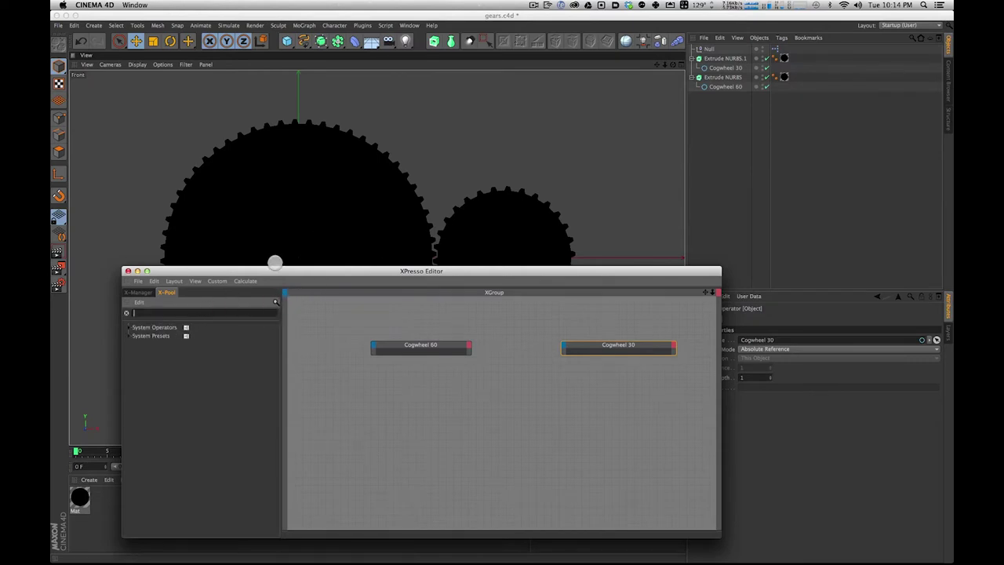
{"action": "type", "text": "sult"}
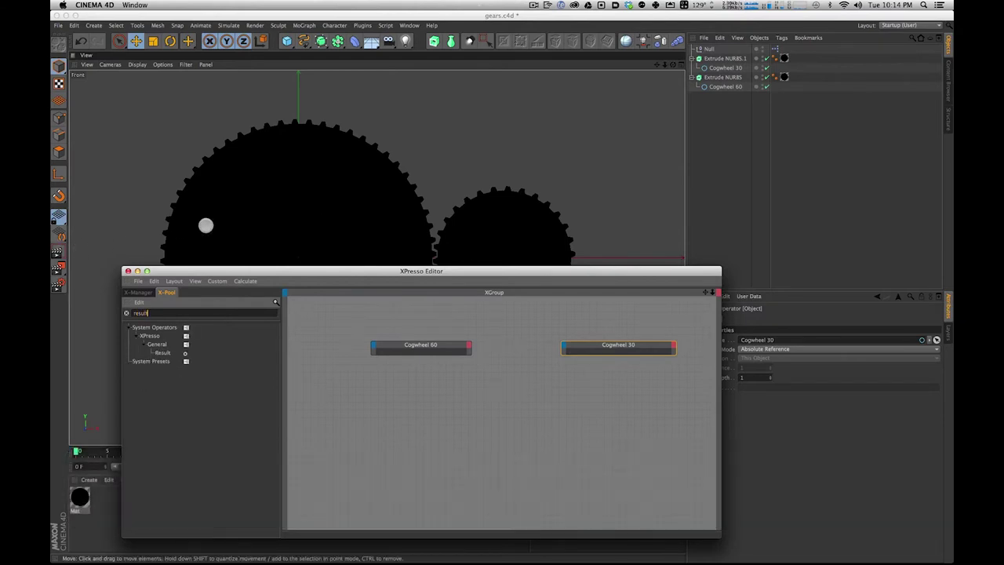
{"action": "left_click_drag", "start_coordinate": [155, 352], "coordinate": [496, 391]}
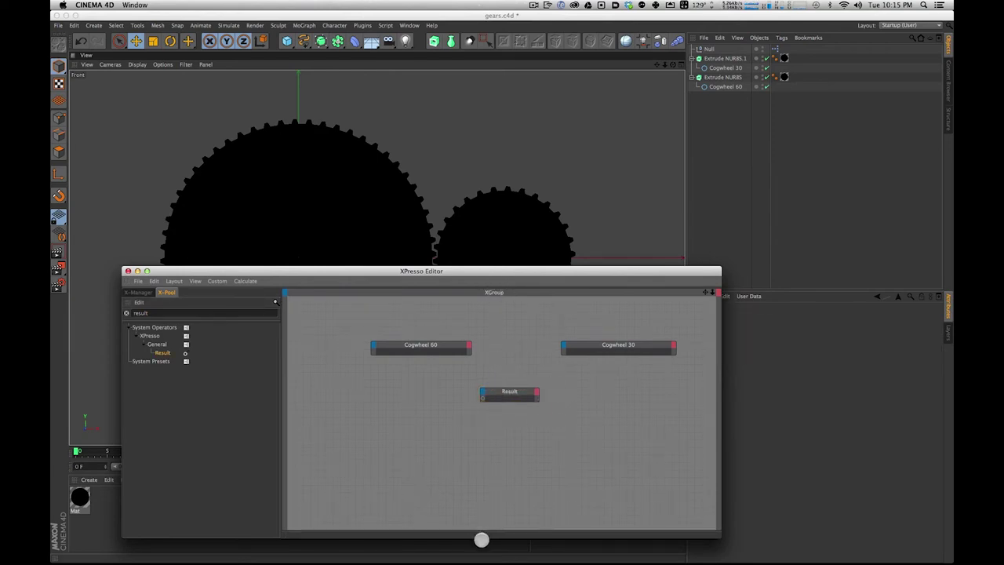
Step: Move the XPresso Editor lower and rotate the Cogwheel 60 spline in the front view to a bank angle of about 37°
{"action": "left_click_drag", "start_coordinate": [491, 271], "coordinate": [493, 322]}
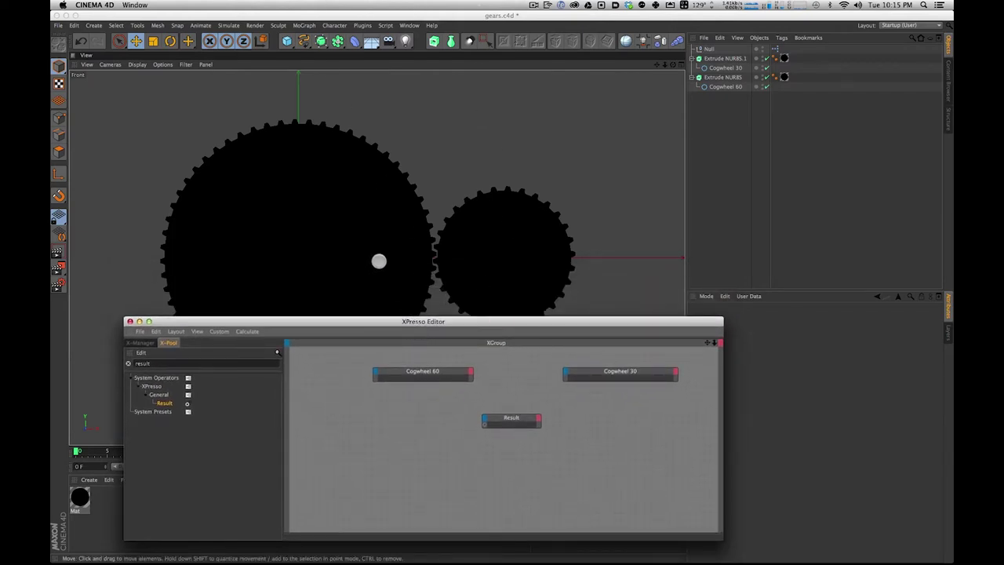
{"action": "left_click", "coordinate": [390, 298]}
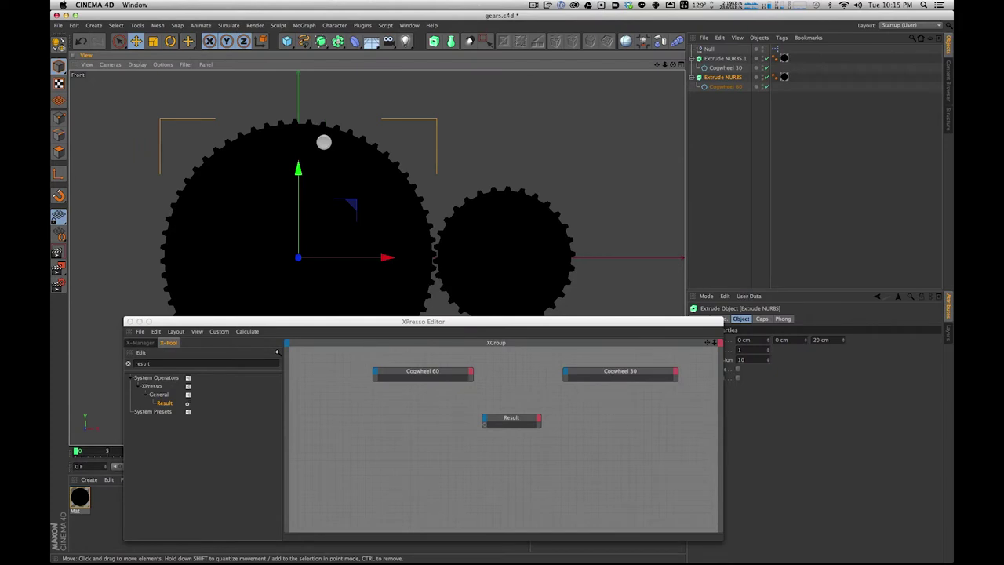
{"action": "key", "text": "r"}
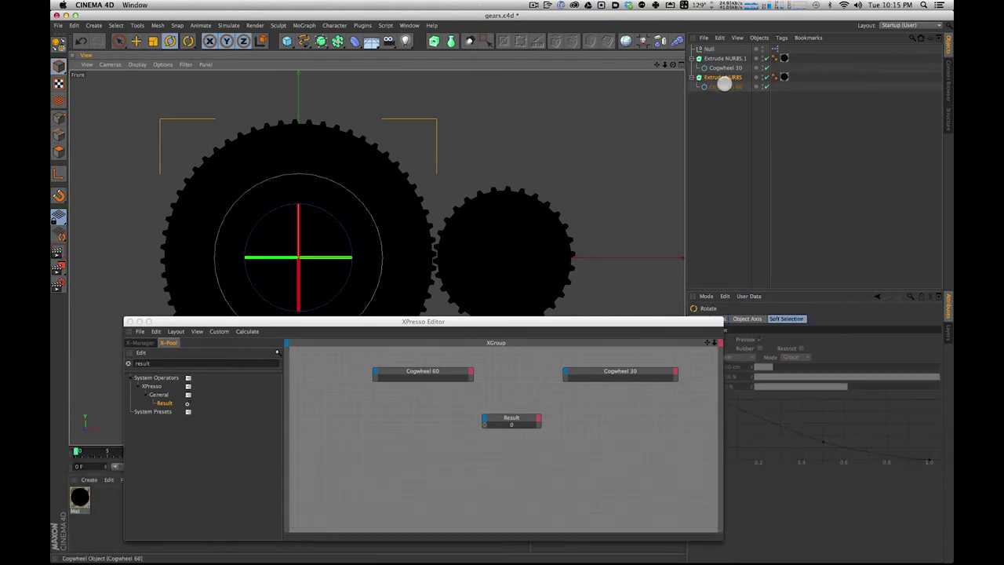
{"action": "left_click", "coordinate": [723, 86]}
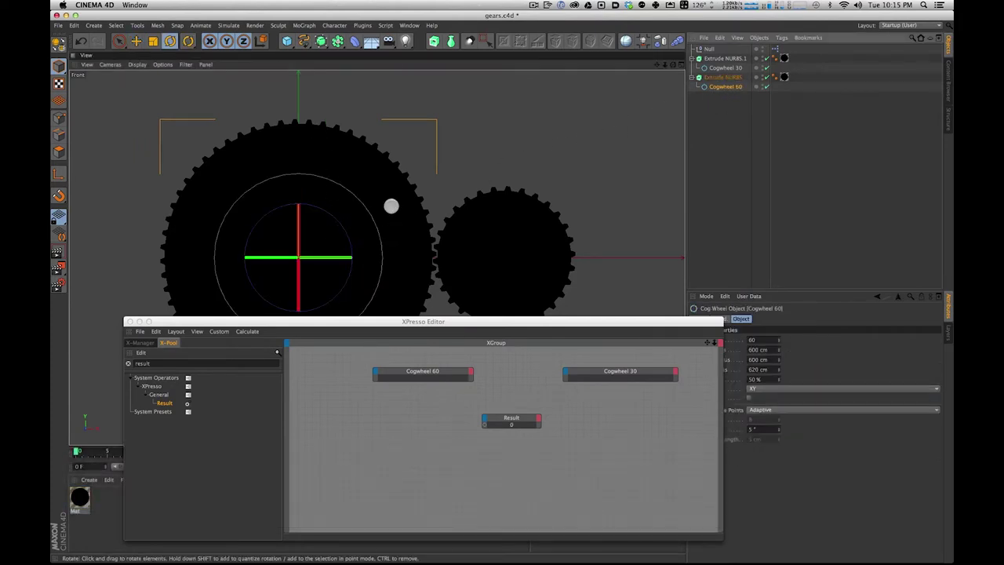
{"action": "left_click_drag", "start_coordinate": [334, 217], "coordinate": [504, 314]}
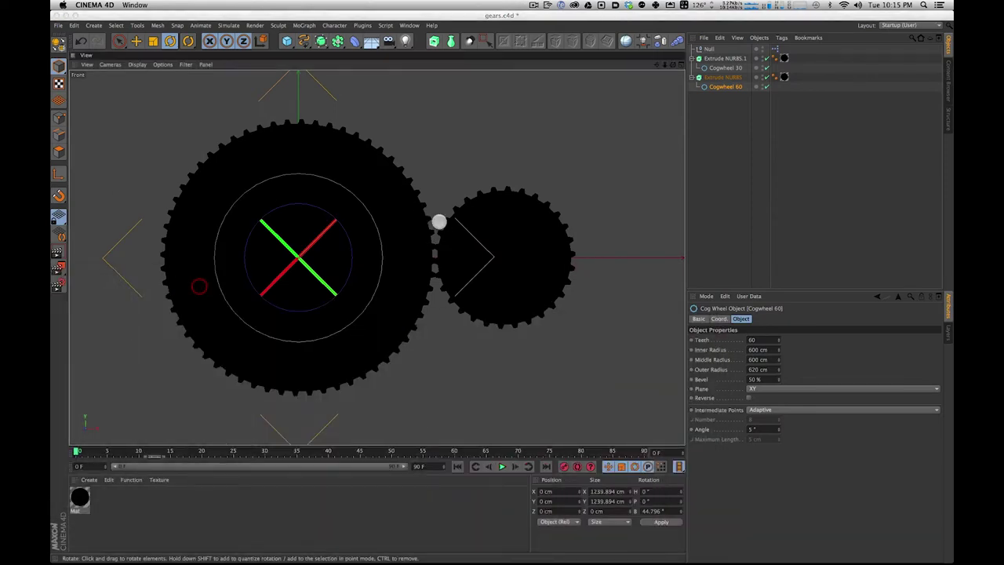
{"action": "left_click_drag", "start_coordinate": [381, 237], "coordinate": [408, 192]}
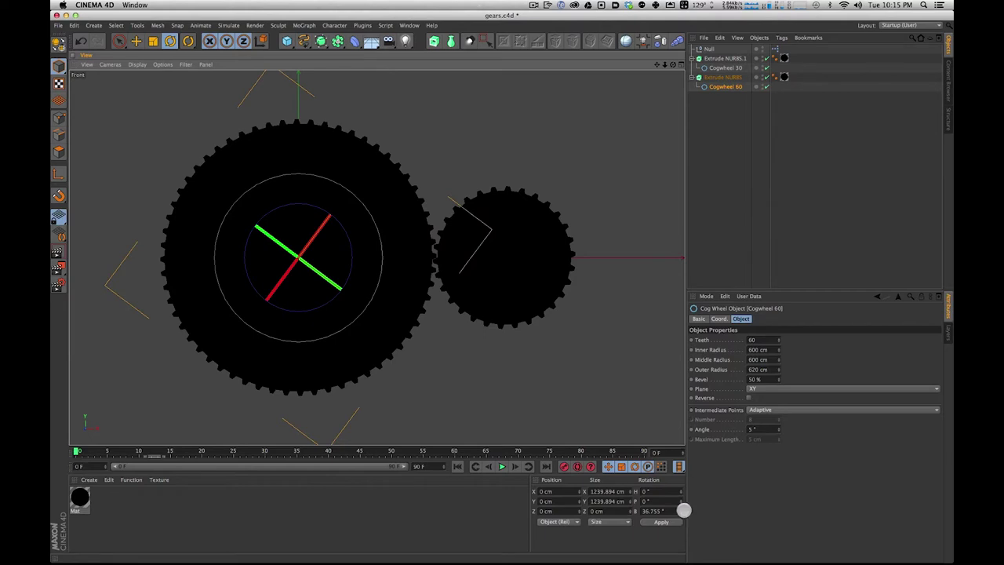
Step: Set the Cogwheel 60 spline's bank rotation to 0°
{"action": "left_click", "coordinate": [662, 512]}
{"action": "type", "text": "0"}
{"action": "key", "text": "Return"}
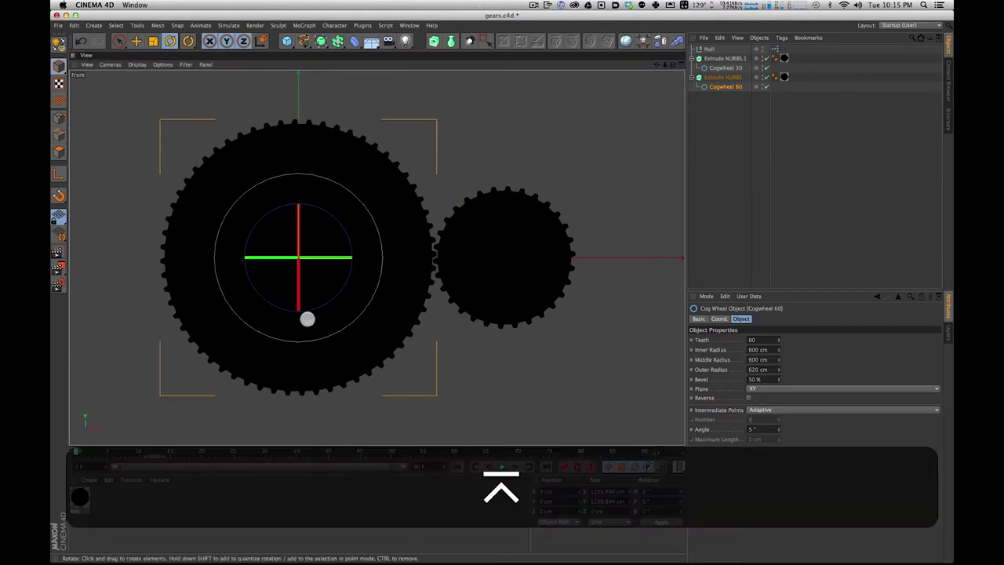
Step: Bring back the XPresso Editor below the gears and move the Cogwheel 60 node farther away from the Cogwheel 30 node
{"action": "double_click", "coordinate": [784, 77]}
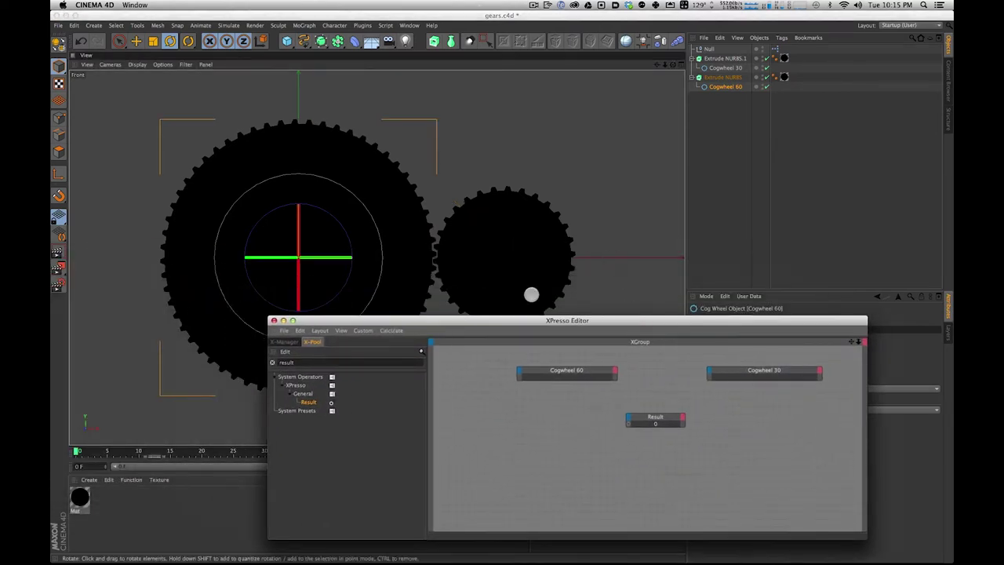
{"action": "left_click_drag", "start_coordinate": [556, 321], "coordinate": [484, 326]}
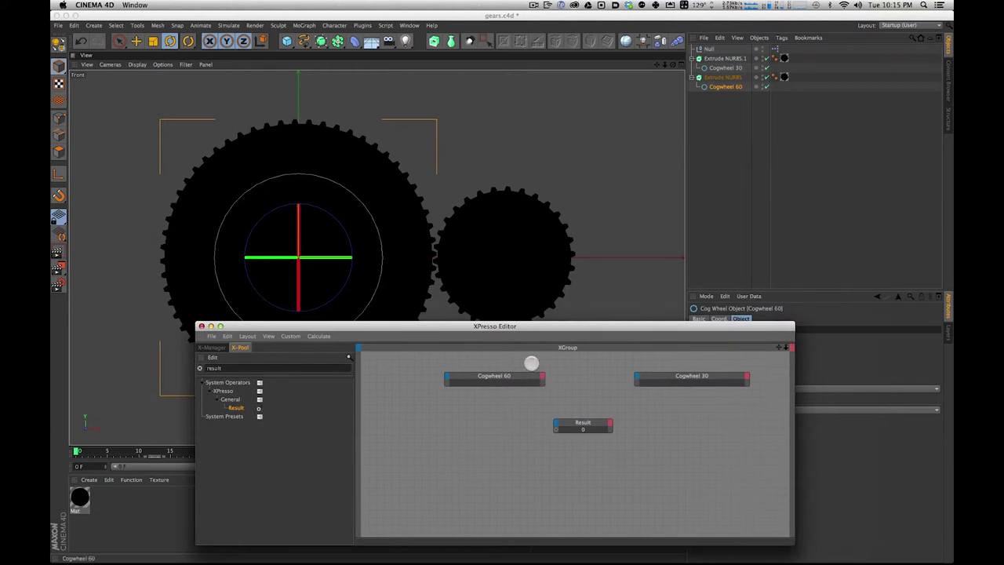
{"action": "left_click_drag", "start_coordinate": [511, 381], "coordinate": [477, 380]}
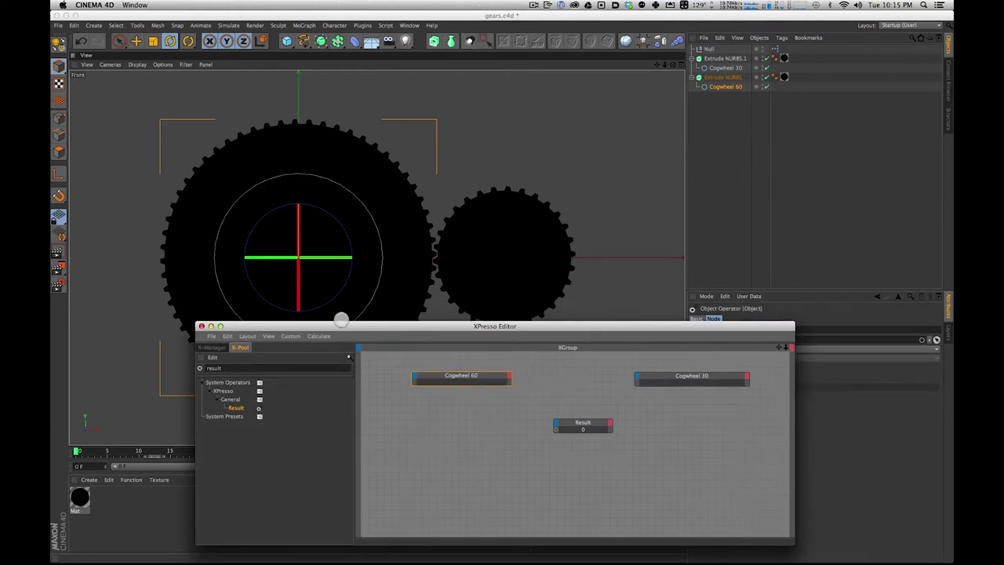
Step: Add a Rotation . B output port to the Cogwheel 60 node and connect it to the Result node's input
{"action": "left_click", "coordinate": [509, 376]}
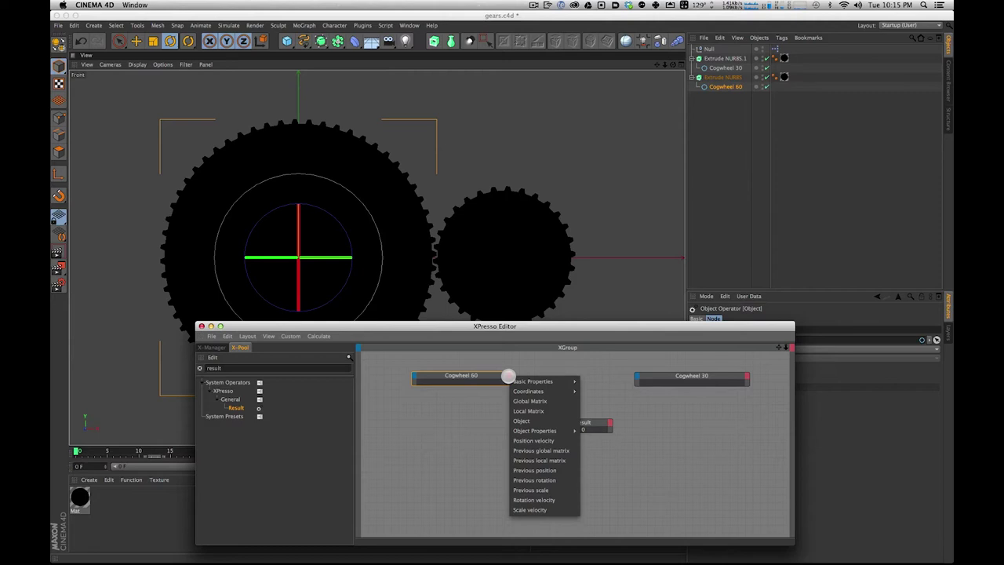
{"action": "mouse_move", "coordinate": [521, 390]}
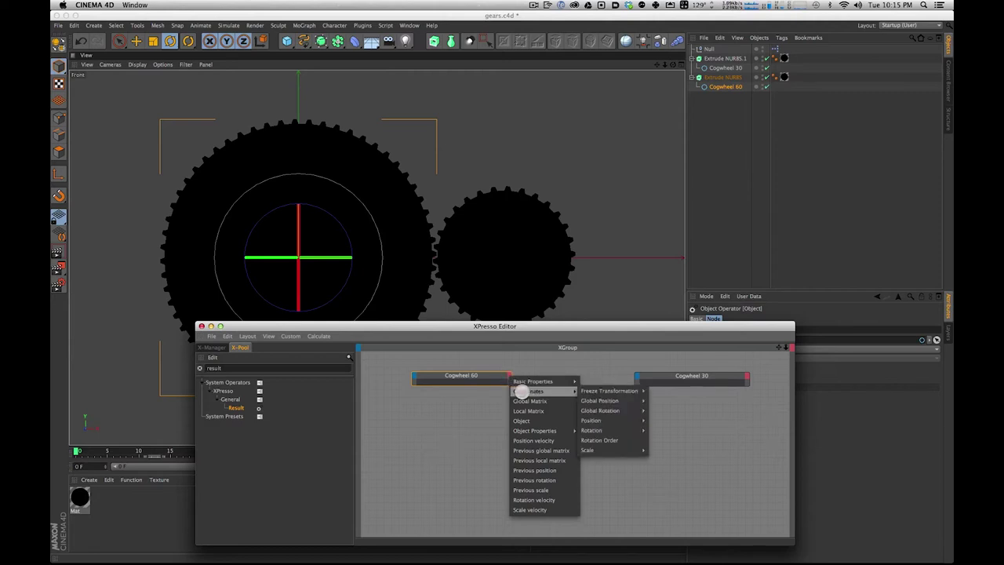
{"action": "mouse_move", "coordinate": [603, 429]}
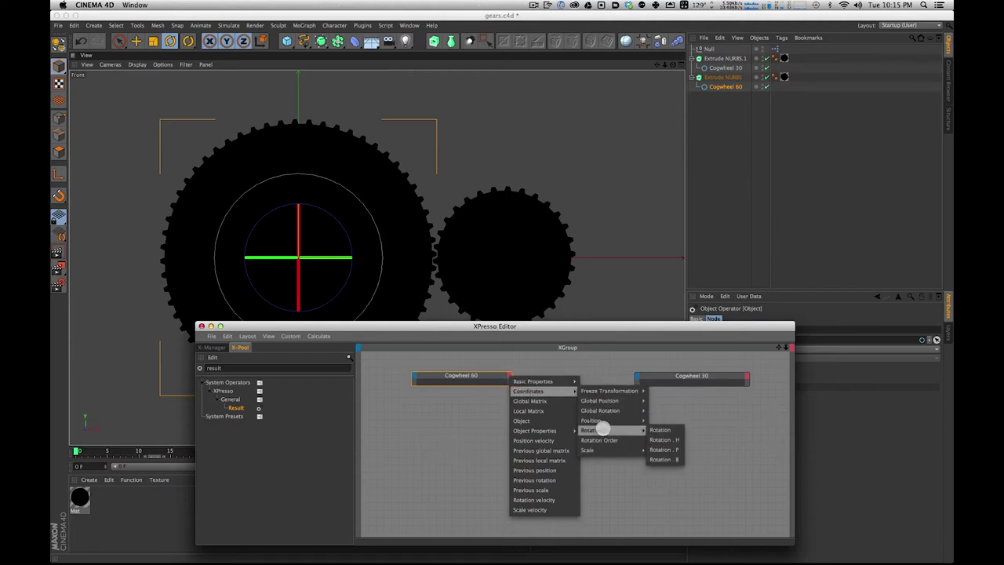
{"action": "left_click", "coordinate": [672, 458]}
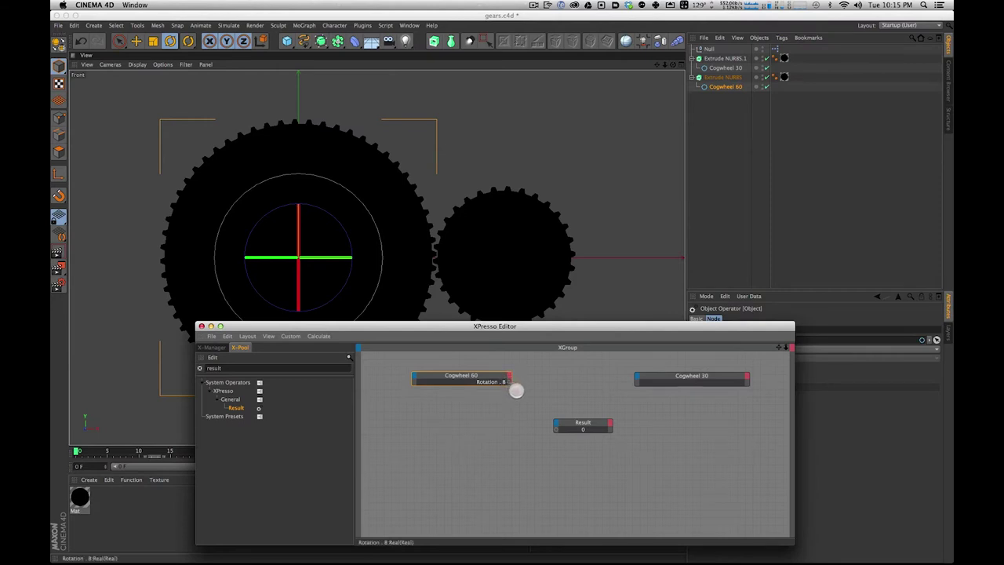
{"action": "left_click_drag", "start_coordinate": [528, 406], "coordinate": [556, 429]}
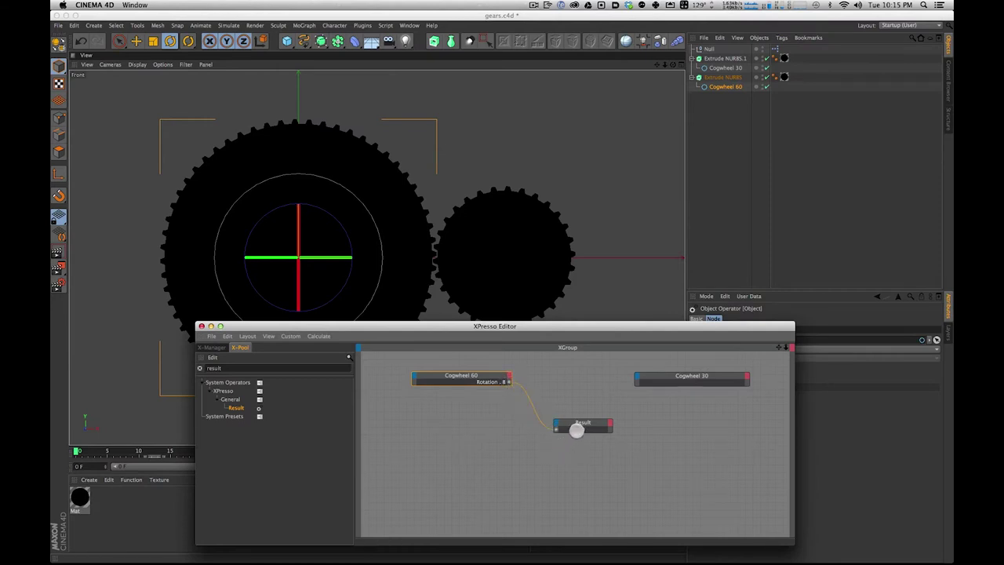
Step: Test the Result node by rotating the Cogwheel 60 spline back and forth with the editor moved lower, and undo the rotation
{"action": "left_click_drag", "start_coordinate": [549, 325], "coordinate": [489, 347]}
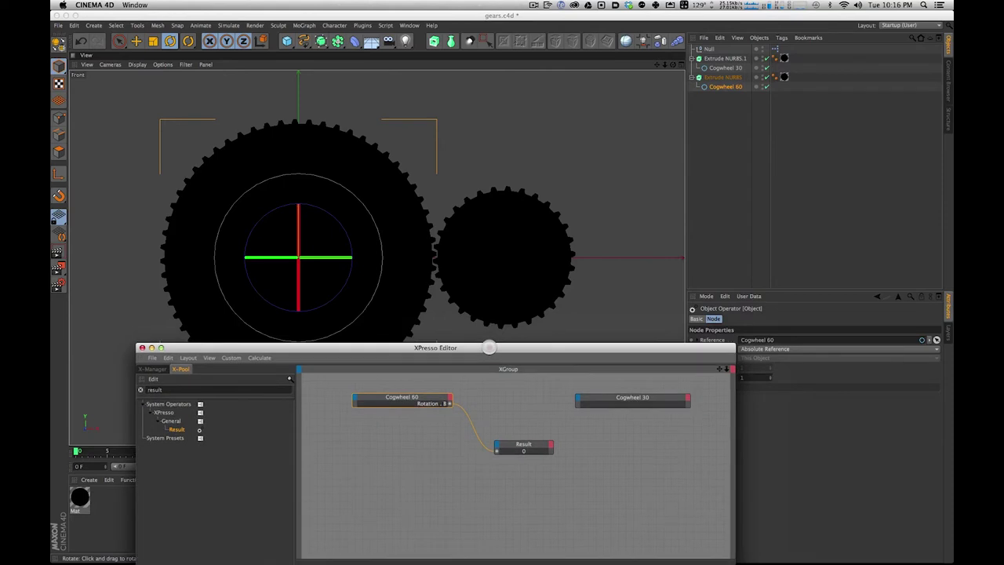
{"action": "left_click_drag", "start_coordinate": [341, 285], "coordinate": [337, 307]}
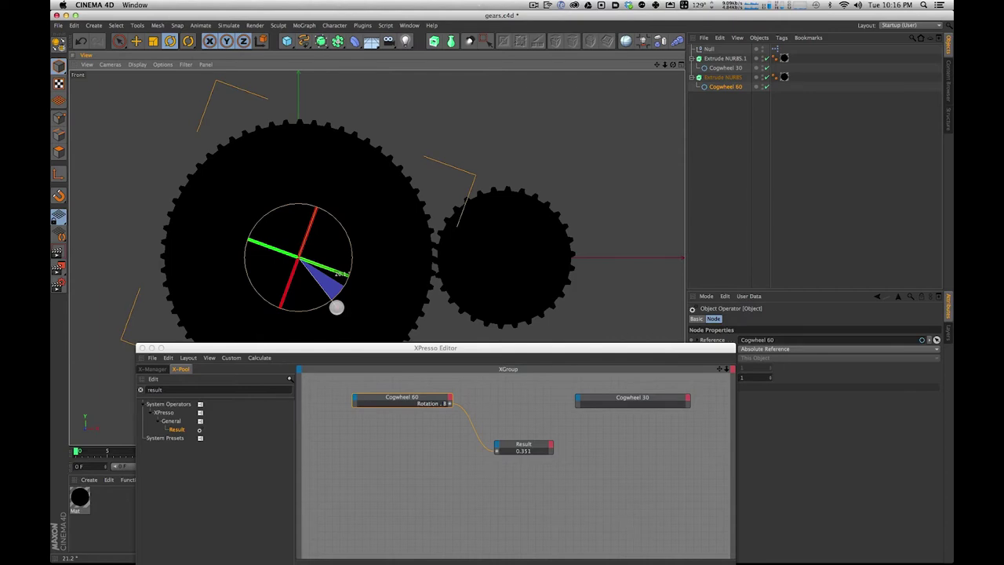
{"action": "left_click_drag", "start_coordinate": [336, 306], "coordinate": [344, 311]}
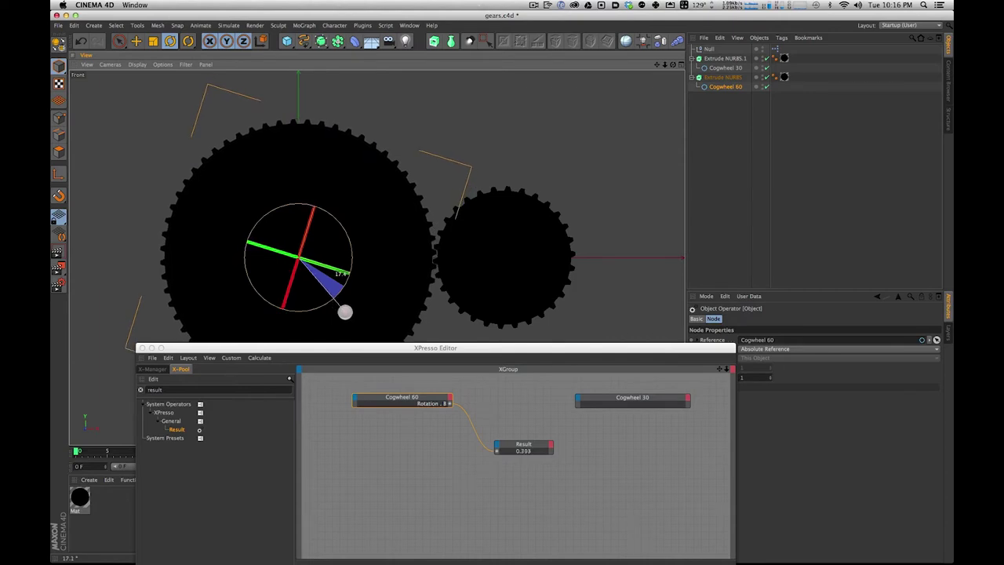
{"action": "left_click_drag", "start_coordinate": [345, 312], "coordinate": [375, 296]}
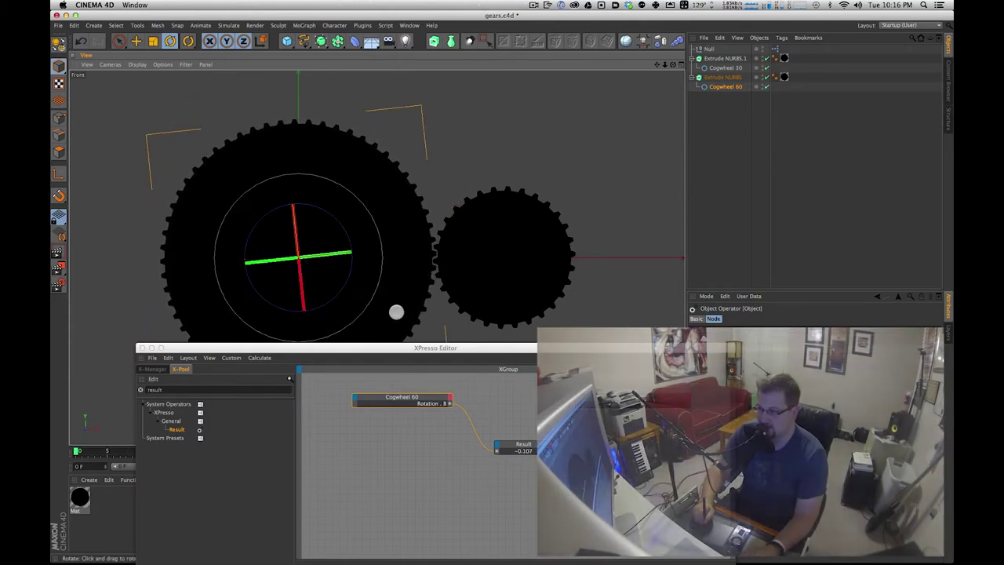
{"action": "key", "text": "super+z"}
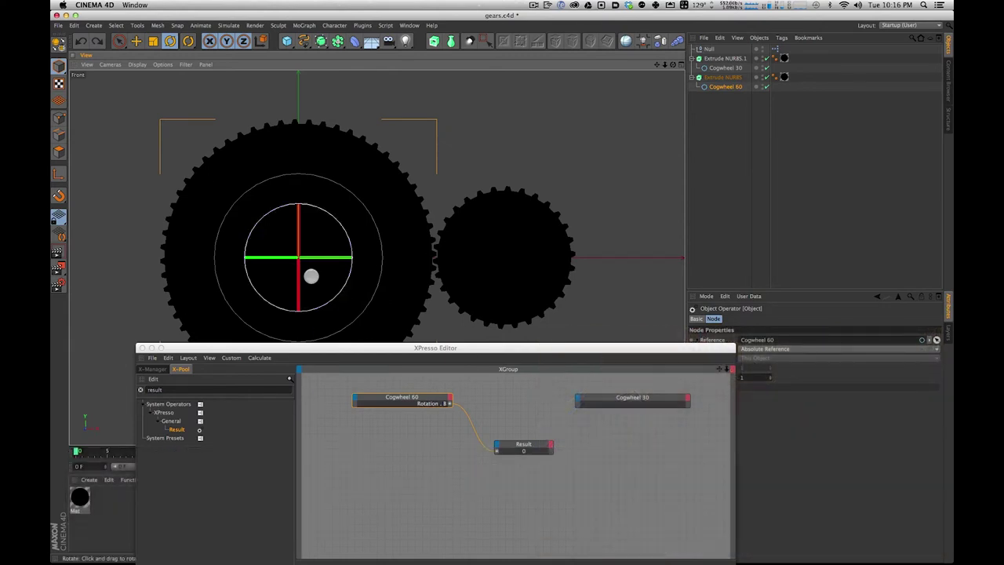
Step: Check the Live Refresh setting among the XPresso calculation options without changing it
{"action": "left_click", "coordinate": [228, 358]}
{"action": "mouse_move", "coordinate": [205, 357]}
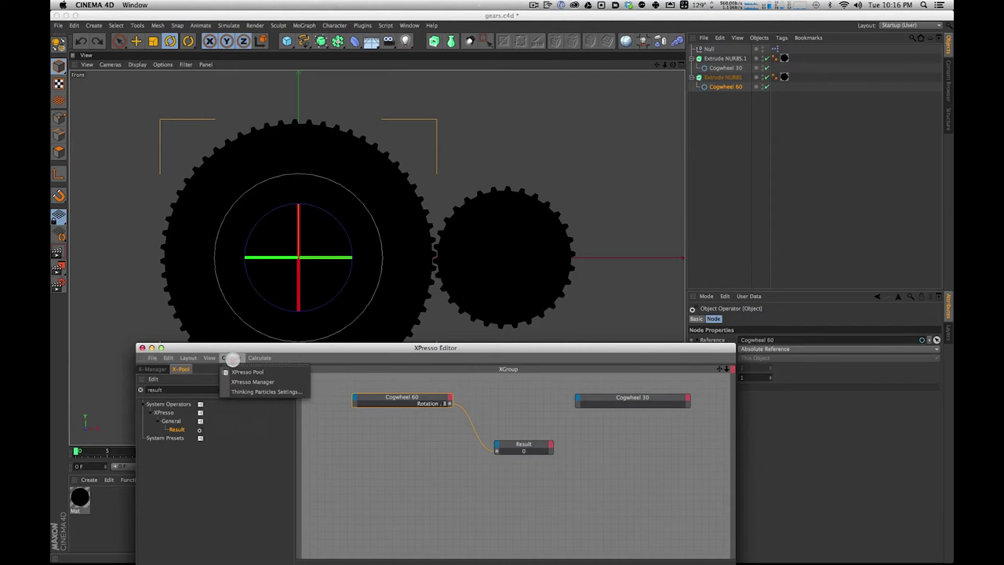
{"action": "mouse_move", "coordinate": [260, 359]}
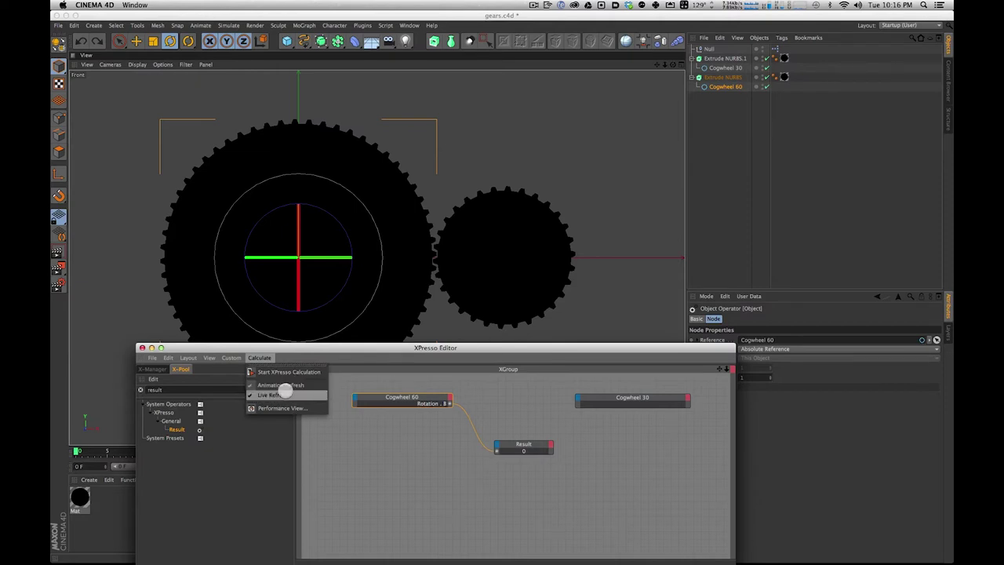
{"action": "left_click", "coordinate": [374, 478]}
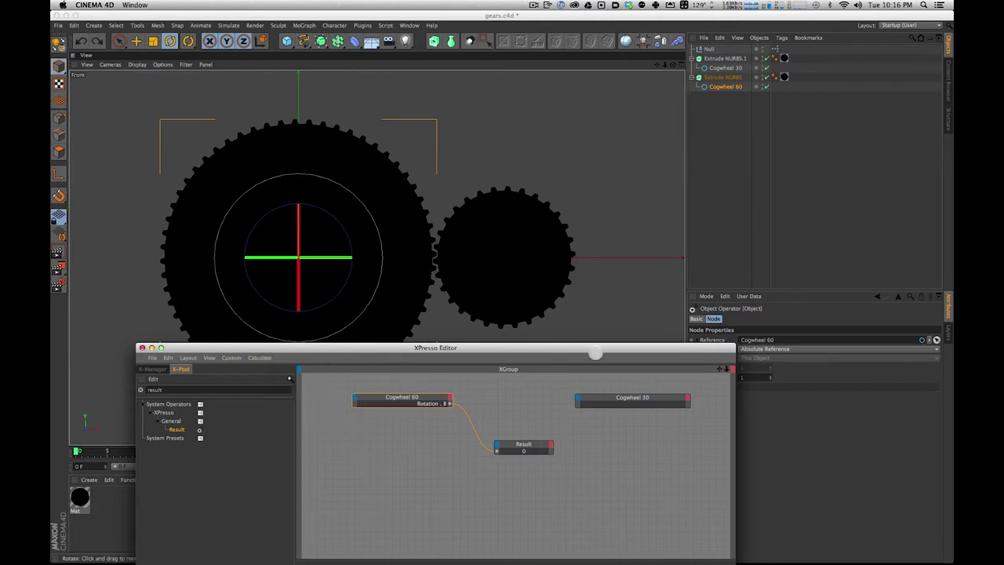
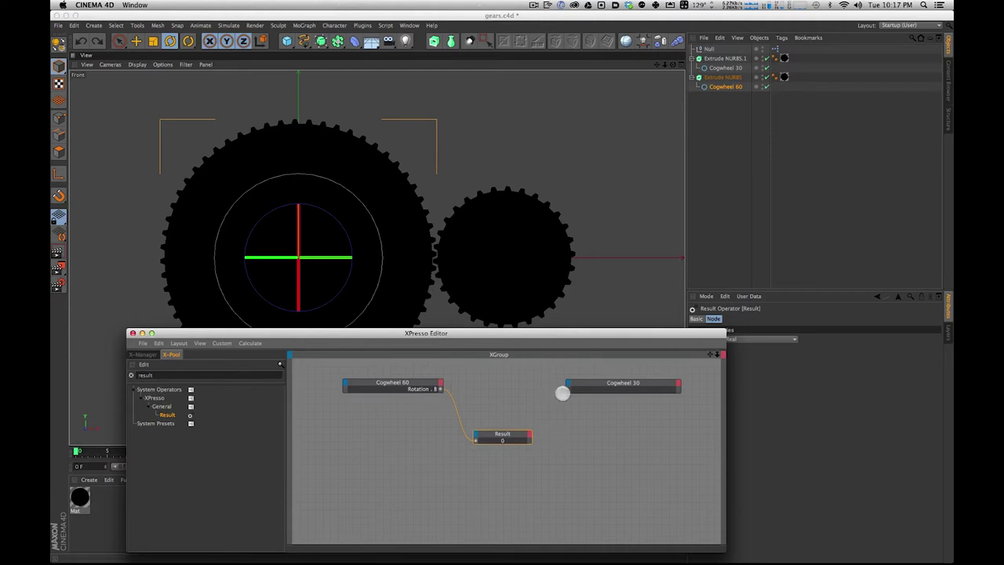
Step: Search the X-Pool for math and place a Math:Add node between the Cogwheel 60 and Cogwheel 30 nodes
{"action": "left_click", "coordinate": [403, 383]}
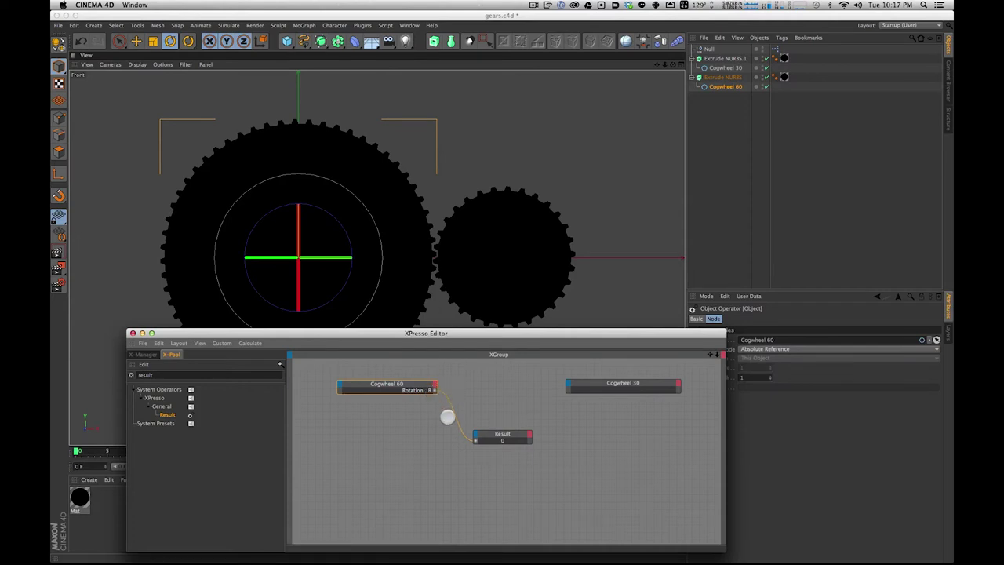
{"action": "double_click", "coordinate": [157, 375]}
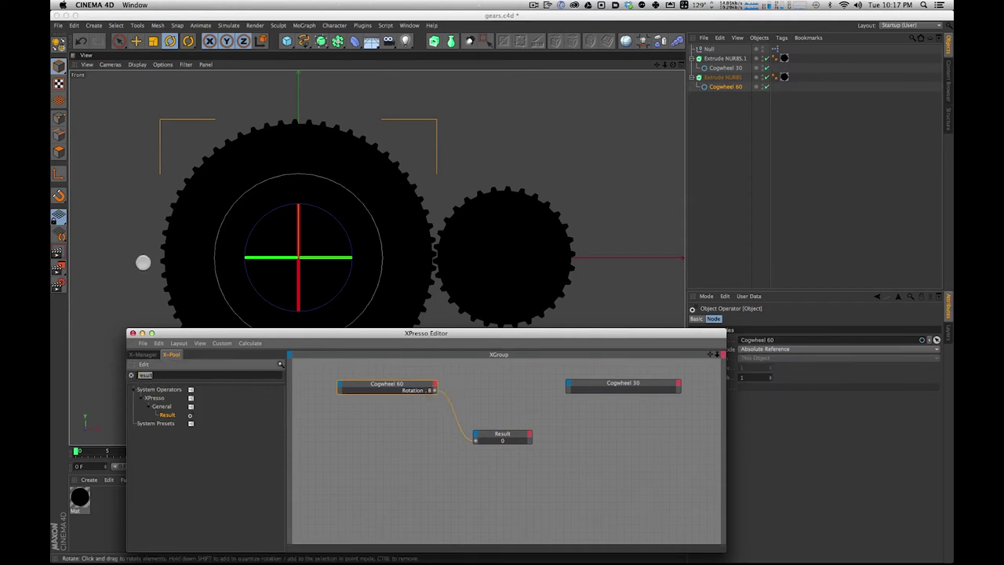
{"action": "type", "text": "math"}
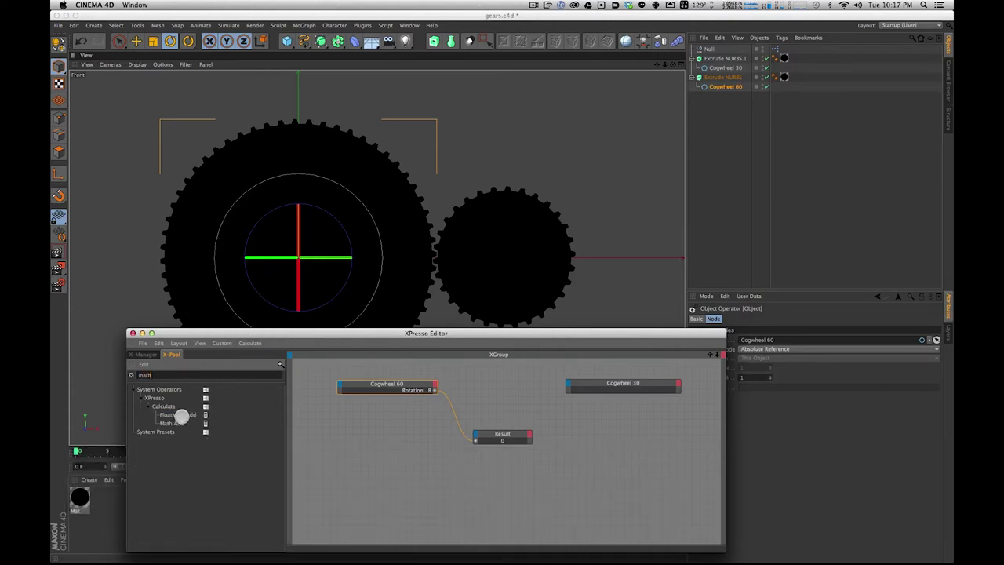
{"action": "left_click_drag", "start_coordinate": [178, 415], "coordinate": [206, 416]}
{"action": "left_click", "coordinate": [176, 423]}
{"action": "left_click_drag", "start_coordinate": [495, 405], "coordinate": [500, 382]}
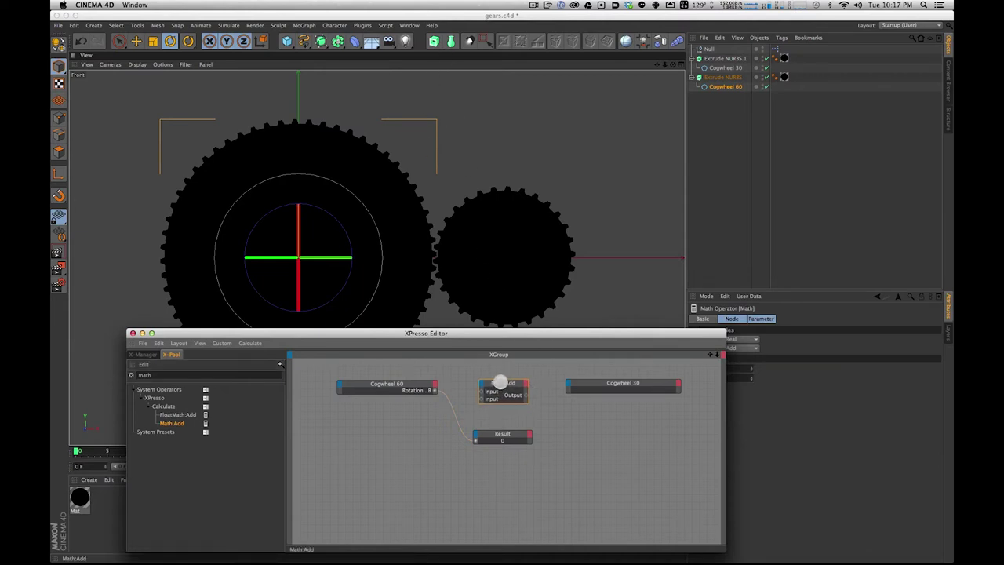
{"action": "left_click", "coordinate": [510, 414]}
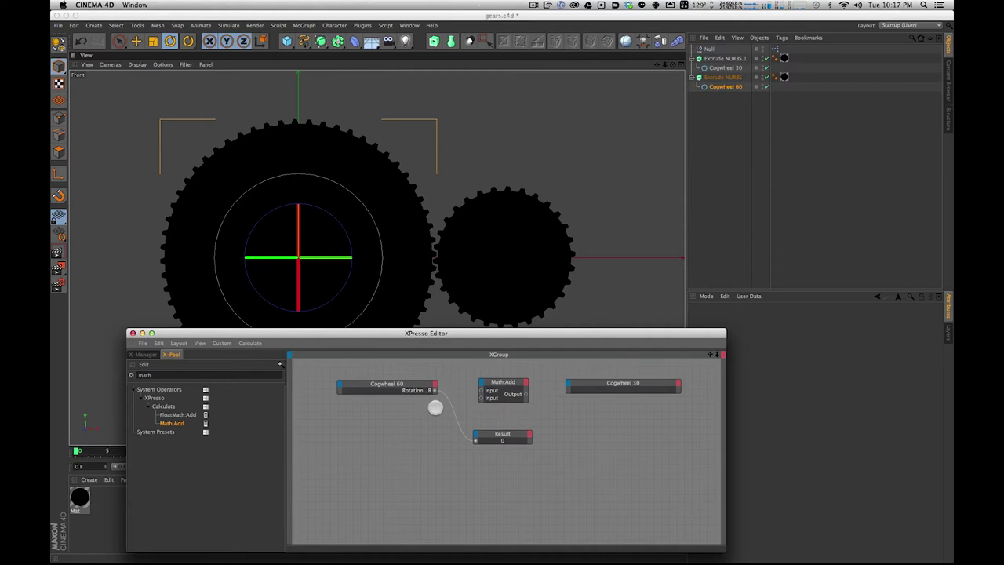
Step: Clear the object selection and disable the Extrude NURBS.1 object and its Cogwheel 30 spline
{"action": "left_click", "coordinate": [542, 146]}
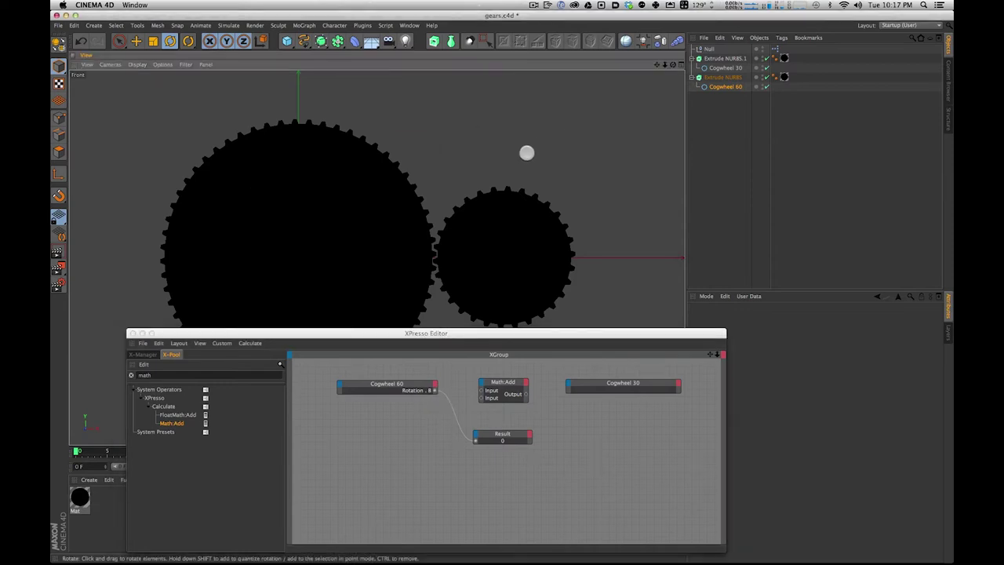
{"action": "left_click", "coordinate": [814, 133]}
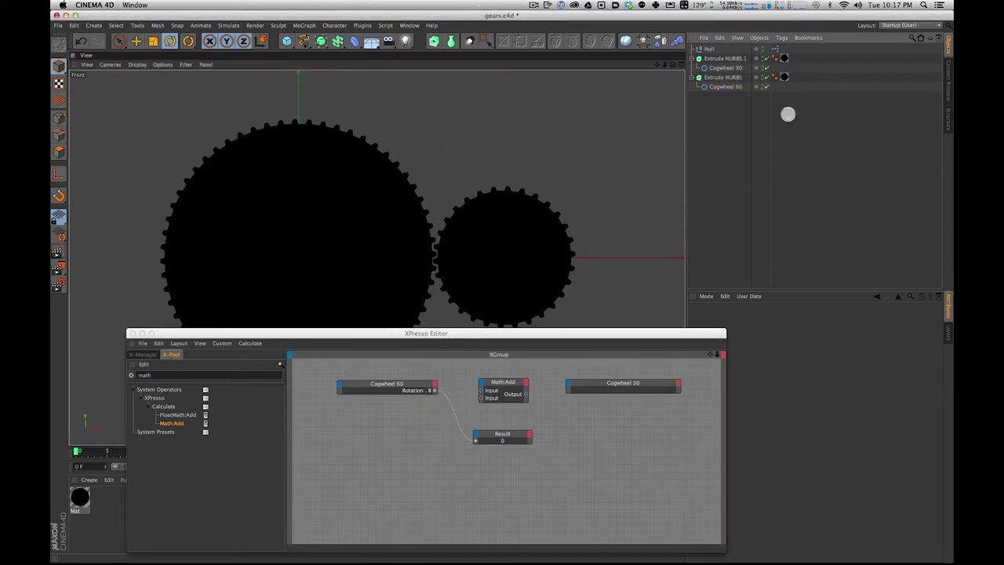
{"action": "left_click", "coordinate": [767, 58]}
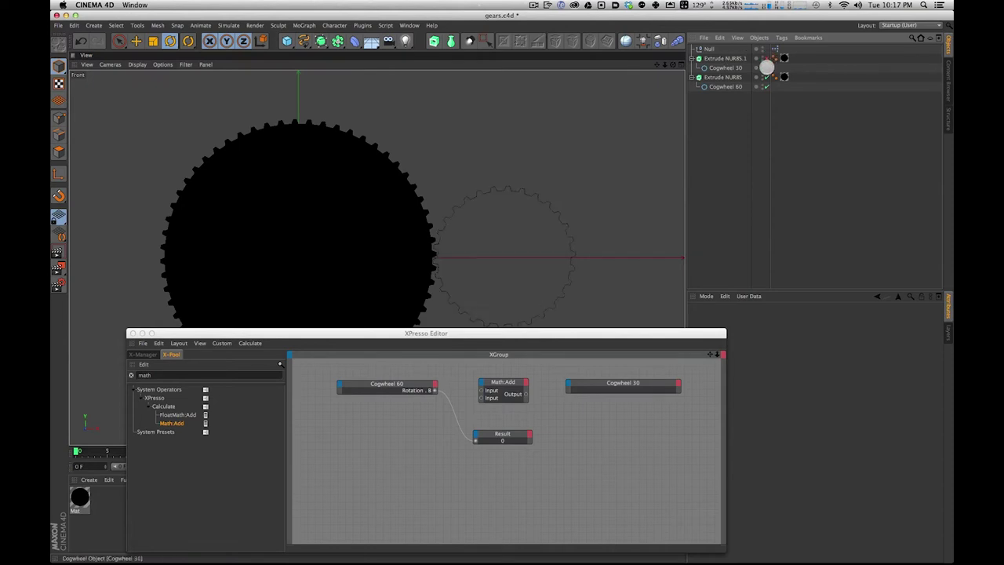
Step: Duplicate the large gear's Extrude NURBS object along X so the copy's teeth mesh beside the original
{"action": "left_click", "coordinate": [723, 78]}
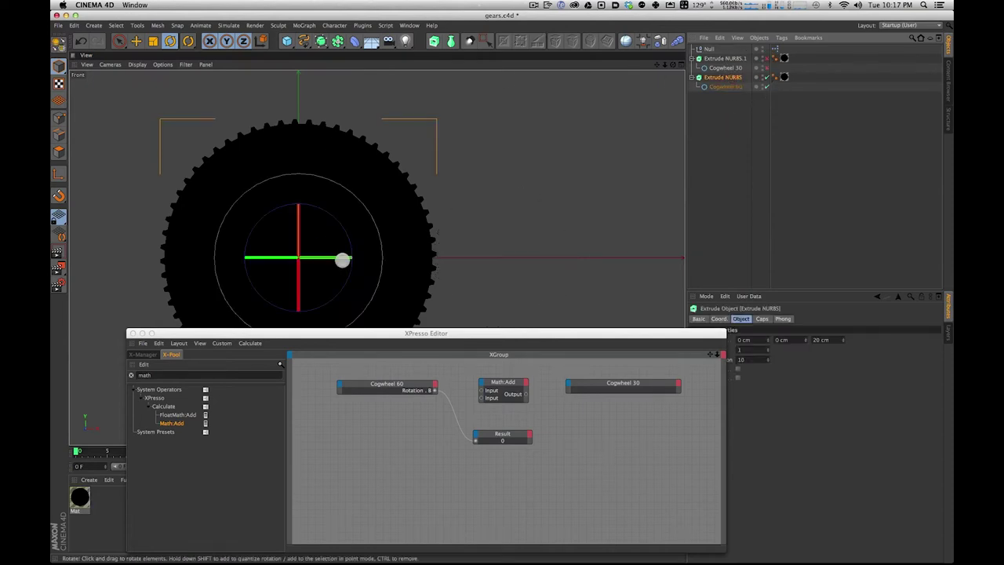
{"action": "key", "text": "e"}
{"action": "left_click_drag", "start_coordinate": [376, 258], "coordinate": [657, 246]}
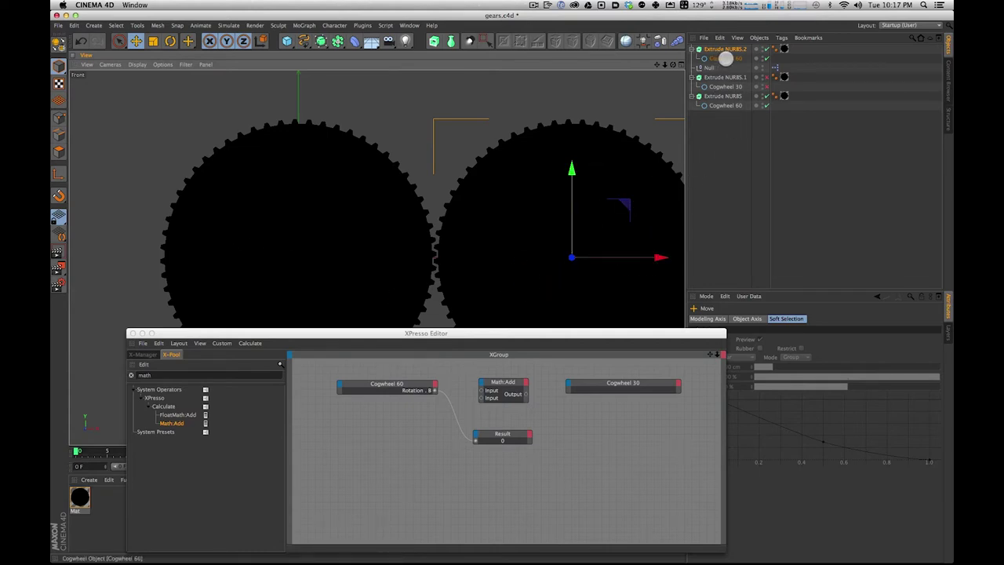
Step: Replace the Cogwheel 30 node with a node for the duplicated gear's Cogwheel 60 spline and widen it
{"action": "left_click", "coordinate": [724, 58]}
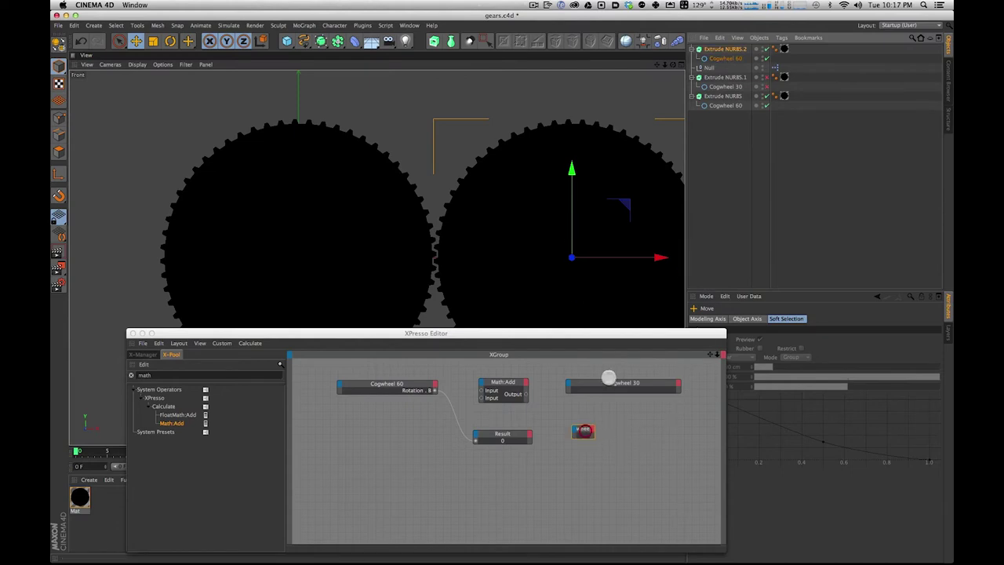
{"action": "left_click", "coordinate": [593, 383]}
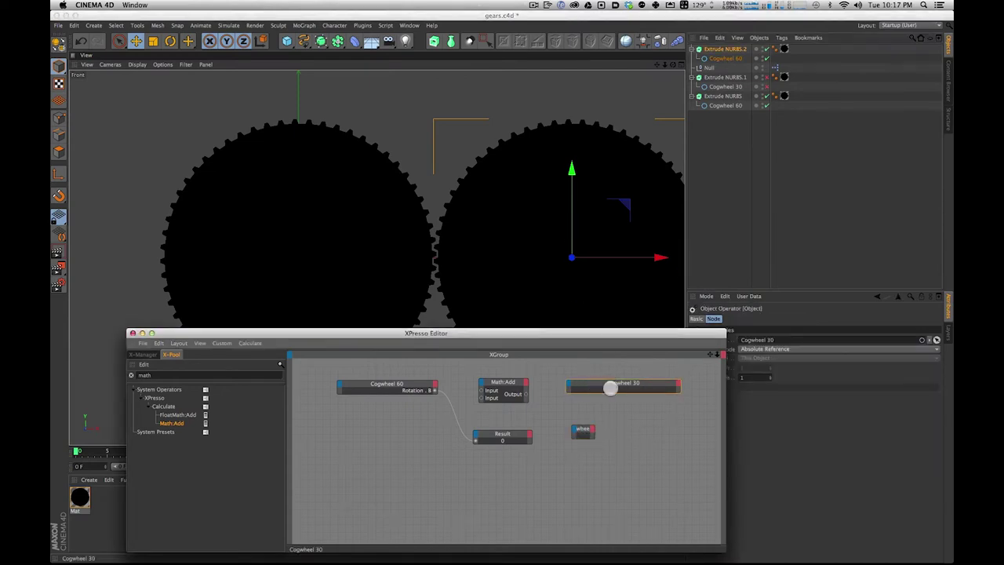
{"action": "key", "text": "BackSpace"}
{"action": "left_click_drag", "start_coordinate": [474, 333], "coordinate": [459, 322]}
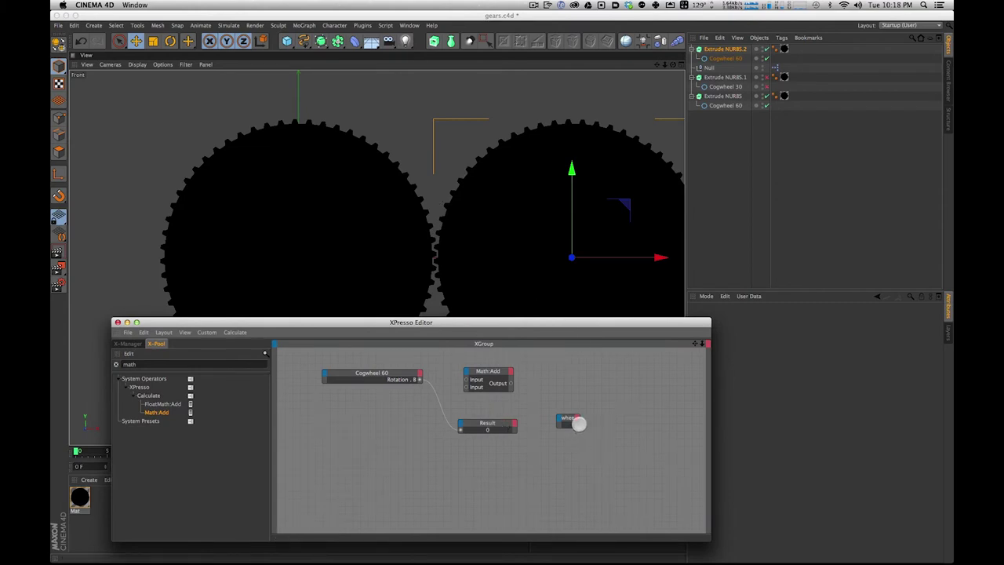
{"action": "left_click_drag", "start_coordinate": [579, 423], "coordinate": [650, 419]}
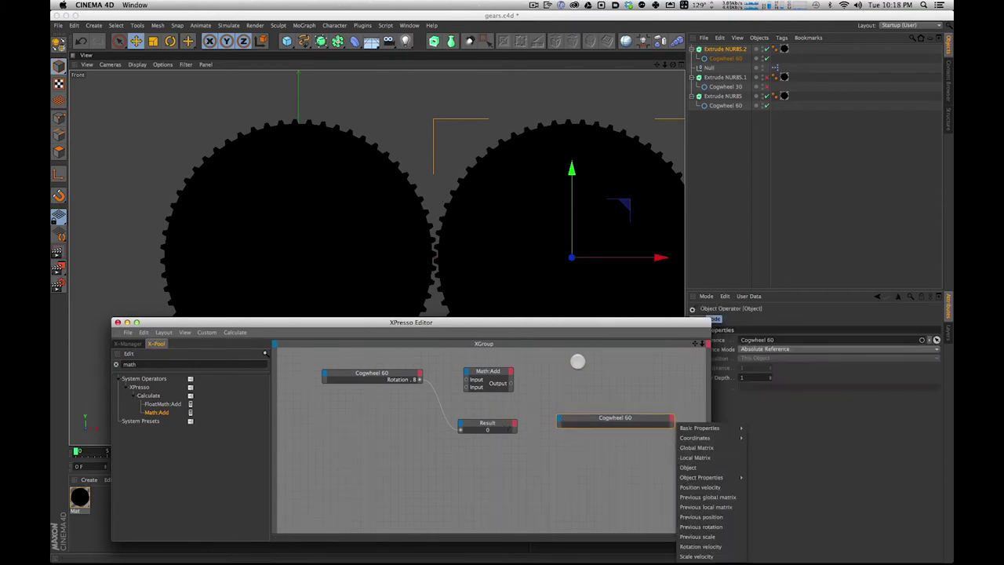
Step: Add a Rotation . B input port to the duplicate's Cogwheel 60 node and wire the original's Rotation . B output directly to it
{"action": "left_click", "coordinate": [554, 449]}
{"action": "left_click", "coordinate": [554, 448]}
{"action": "left_click_drag", "start_coordinate": [530, 322], "coordinate": [533, 327]}
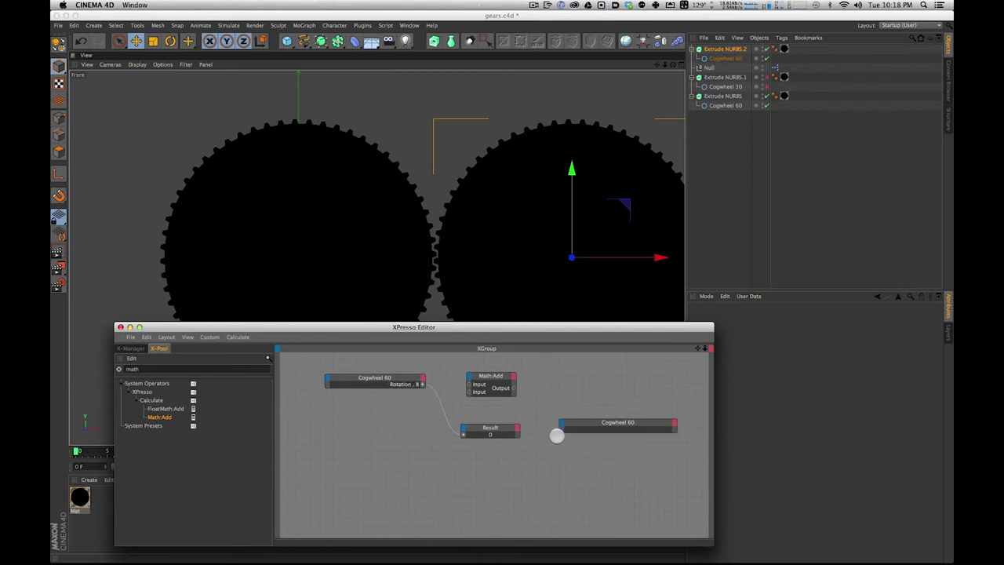
{"action": "left_click", "coordinate": [559, 423]}
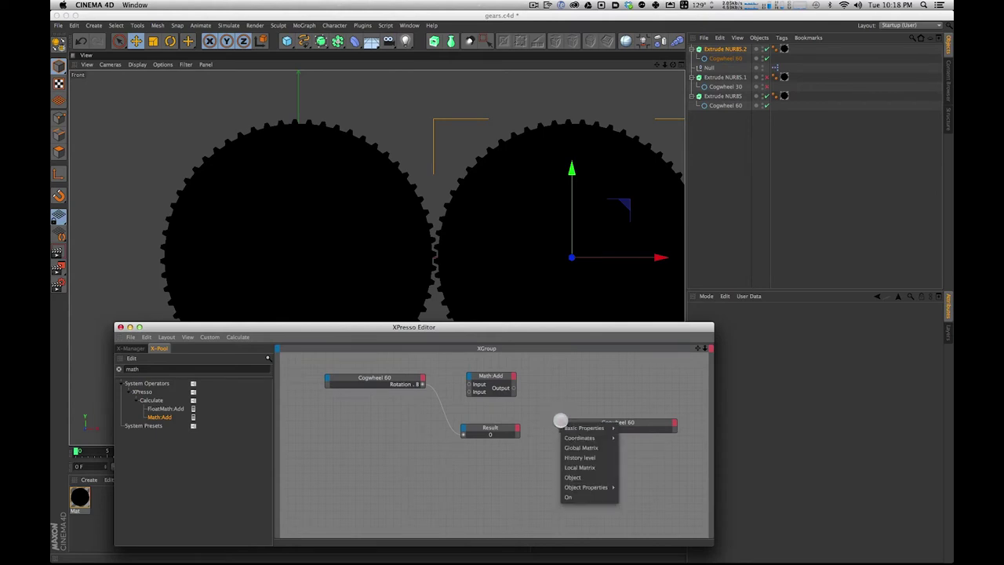
{"action": "mouse_move", "coordinate": [567, 429]}
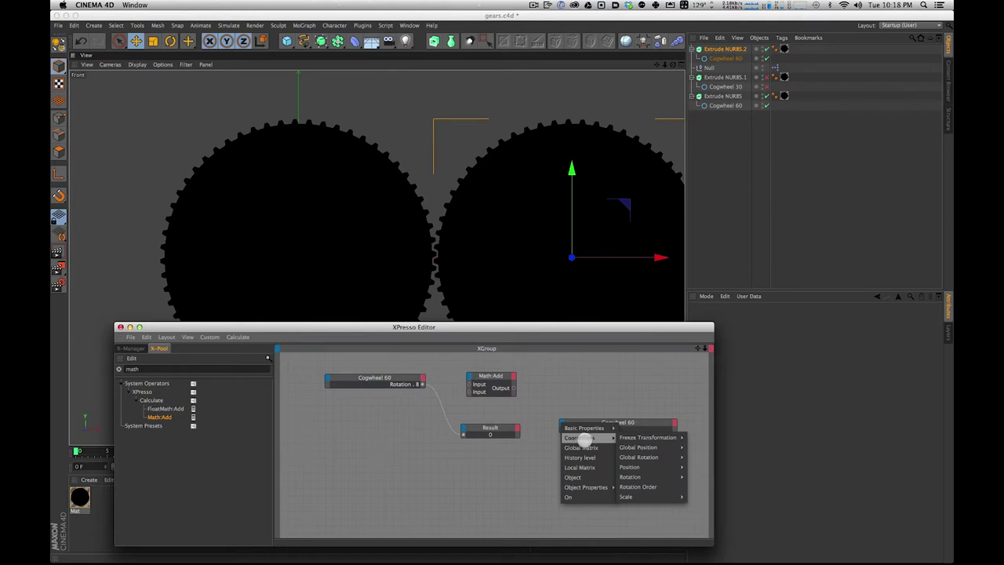
{"action": "mouse_move", "coordinate": [638, 476]}
{"action": "left_click", "coordinate": [711, 508]}
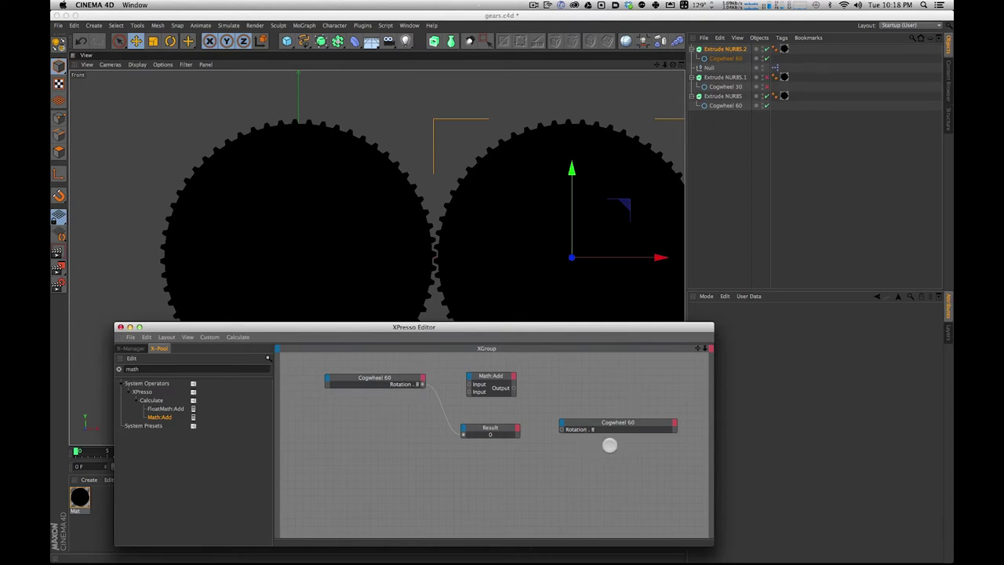
{"action": "left_click_drag", "start_coordinate": [482, 410], "coordinate": [562, 429]}
Step: Test the direct link by rotating the original gear's Cogwheel 60 spline, and undo the rotation
{"action": "left_click", "coordinate": [744, 125]}
{"action": "left_click", "coordinate": [723, 104]}
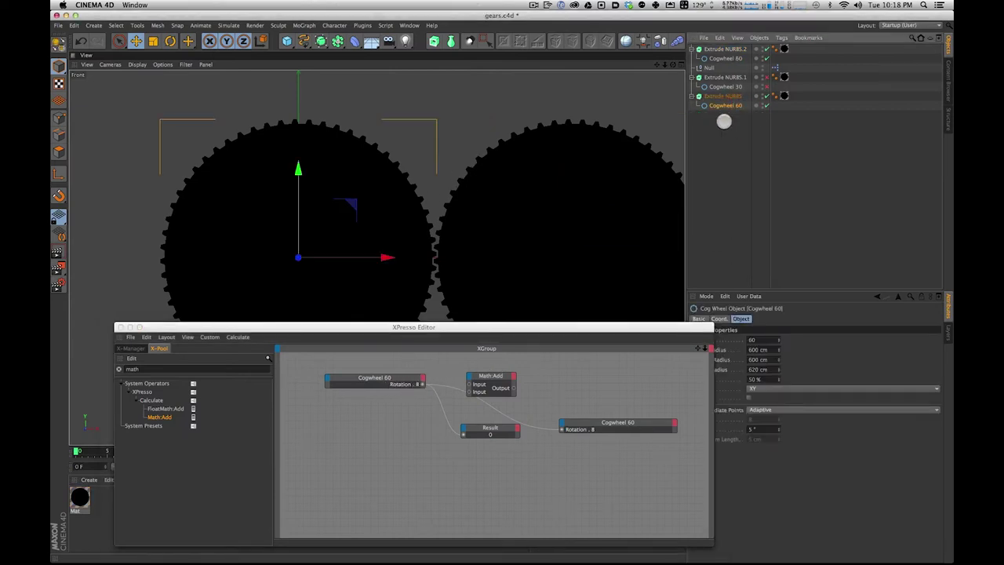
{"action": "left_click", "coordinate": [722, 96]}
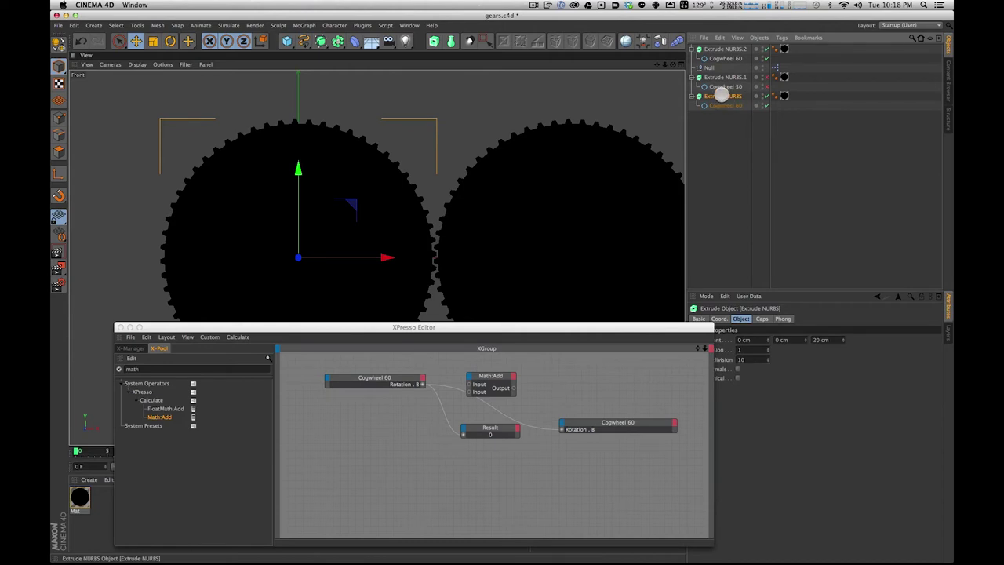
{"action": "left_click", "coordinate": [728, 105]}
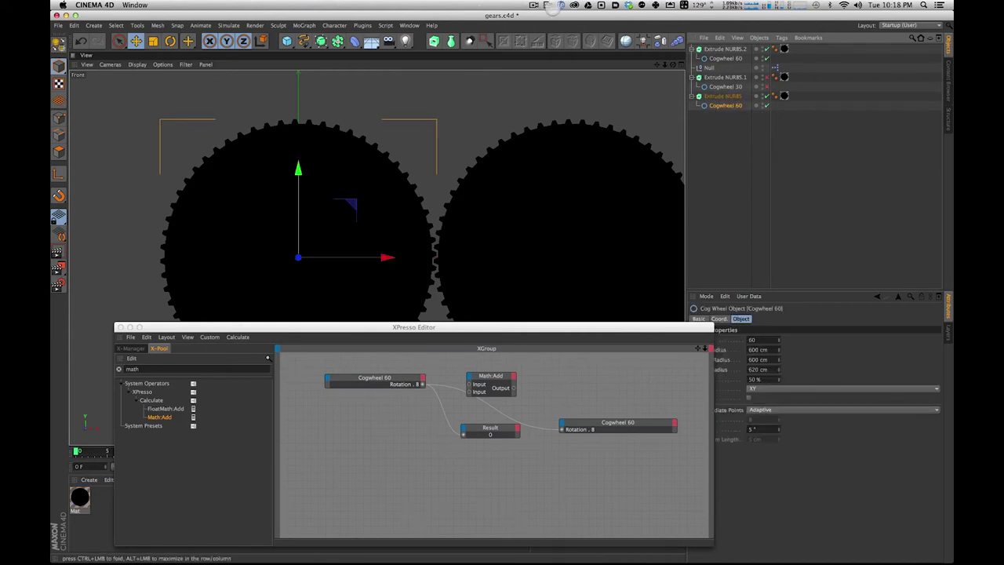
{"action": "key", "text": "r"}
{"action": "left_click_drag", "start_coordinate": [325, 212], "coordinate": [367, 268]}
{"action": "key", "text": "super+z"}
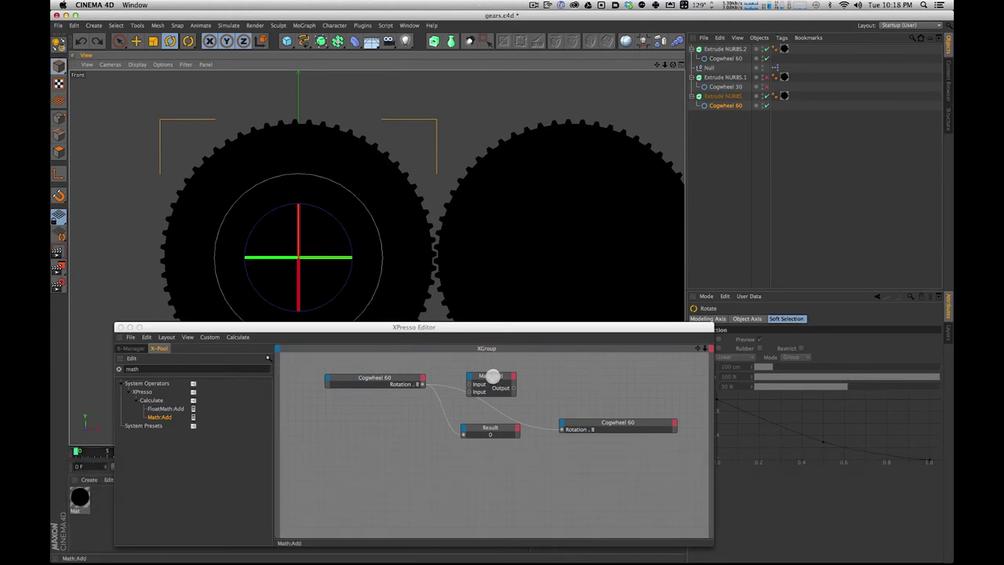
Step: Rearrange the Math:Add and Result nodes and disconnect the wires from the original Cogwheel 60's Rotation . B output
{"action": "left_click_drag", "start_coordinate": [492, 376], "coordinate": [489, 367]}
{"action": "left_click_drag", "start_coordinate": [493, 327], "coordinate": [472, 330]}
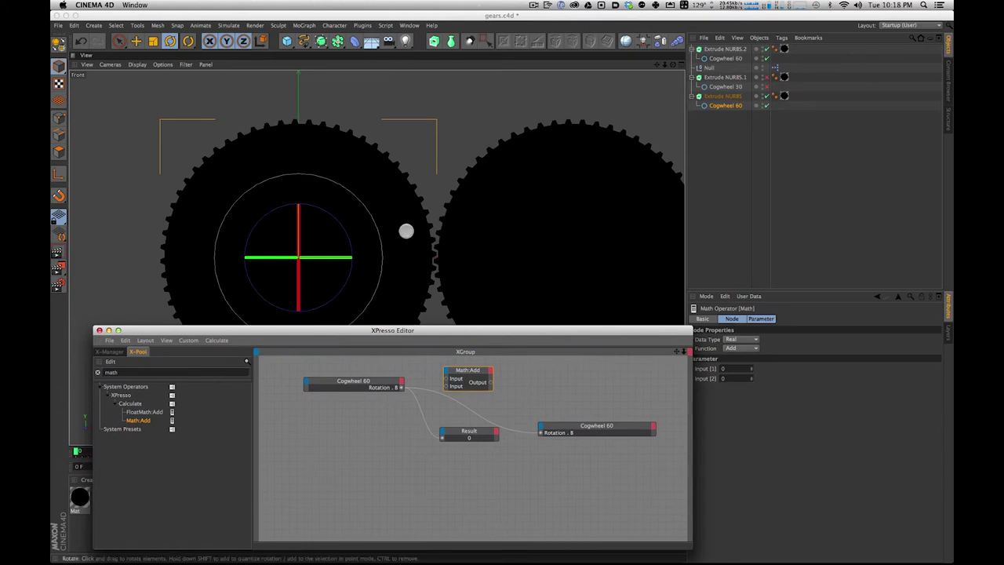
{"action": "left_click_drag", "start_coordinate": [401, 390], "coordinate": [546, 376]}
{"action": "left_click_drag", "start_coordinate": [459, 369], "coordinate": [474, 368]}
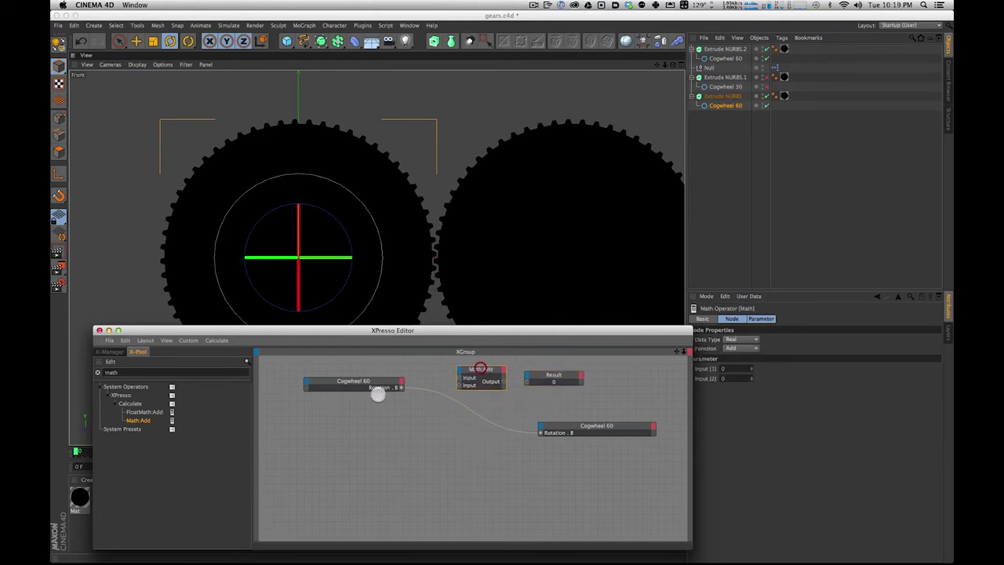
{"action": "left_click_drag", "start_coordinate": [414, 392], "coordinate": [425, 405]}
{"action": "left_click_drag", "start_coordinate": [492, 479], "coordinate": [530, 500]}
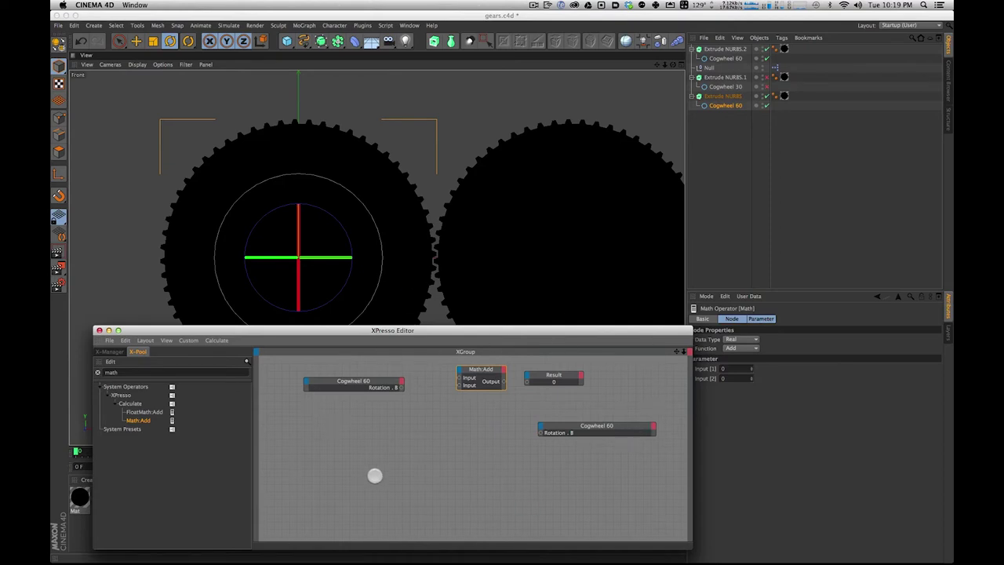
Step: Wire the original Cogwheel 60's Rotation . B output into the Math:Add node's first input and its output into the Result node
{"action": "left_click_drag", "start_coordinate": [399, 388], "coordinate": [461, 378]}
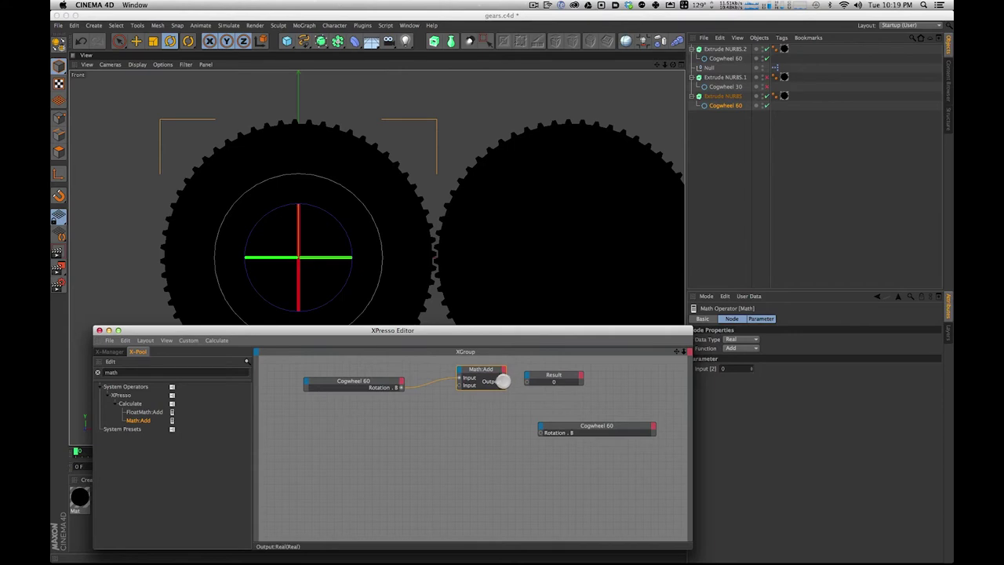
{"action": "left_click_drag", "start_coordinate": [525, 381], "coordinate": [549, 373]}
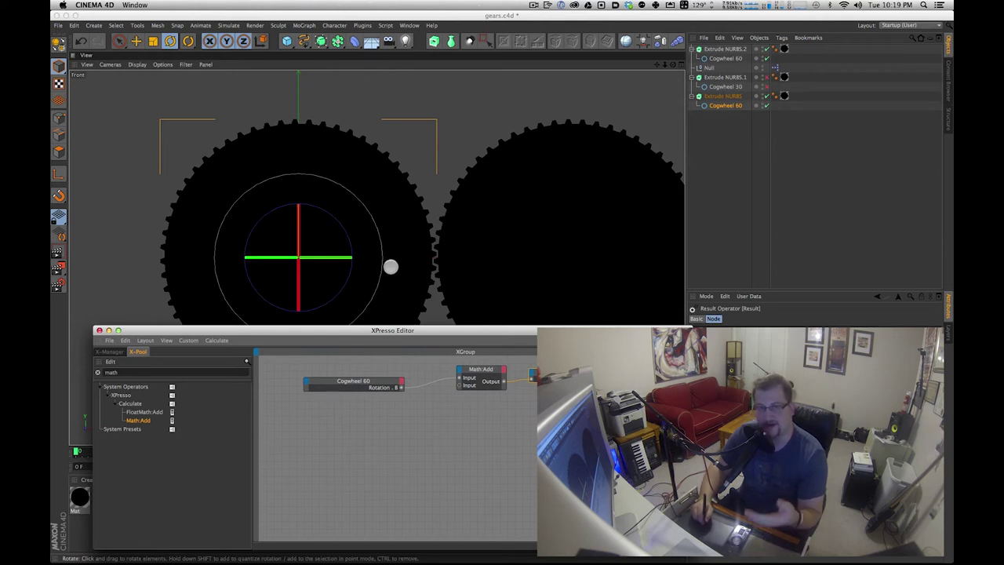
Step: Change the Math node's function to Multiply and set its Input [2] to -1
{"action": "left_click_drag", "start_coordinate": [558, 335], "coordinate": [531, 335]}
{"action": "left_click", "coordinate": [455, 367]}
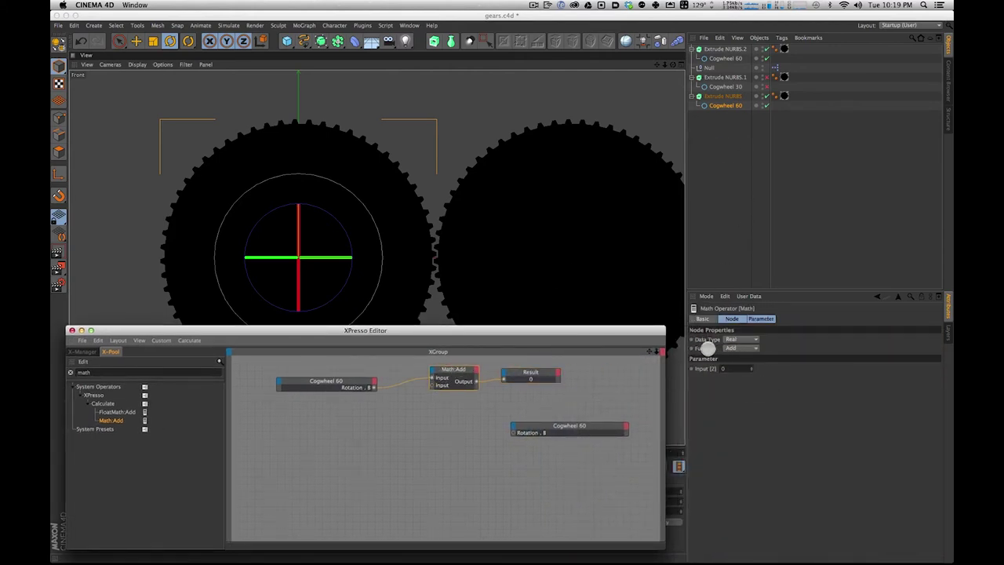
{"action": "left_click", "coordinate": [744, 348]}
{"action": "left_click", "coordinate": [752, 386]}
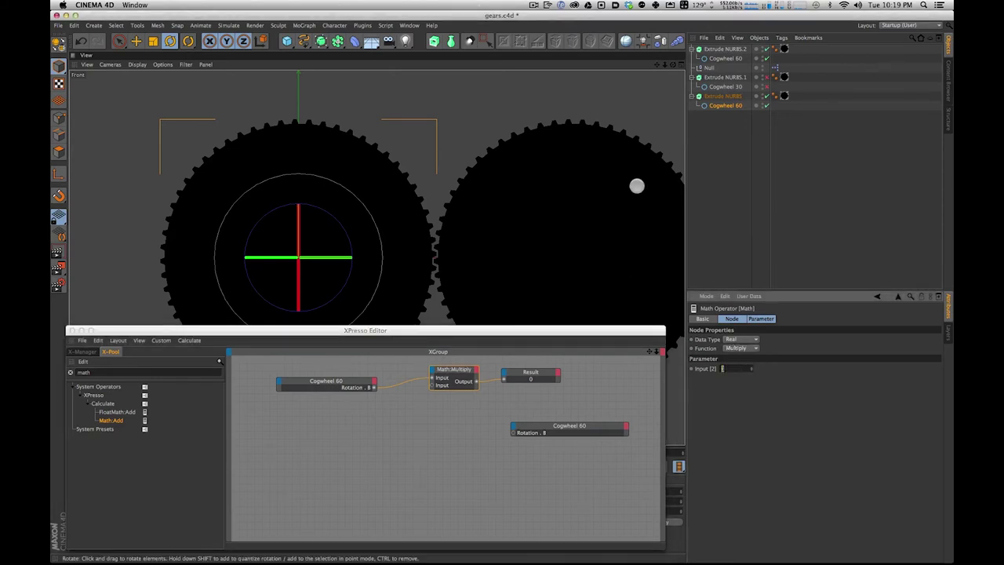
{"action": "type", "text": "-1"}
{"action": "key", "text": "Return"}
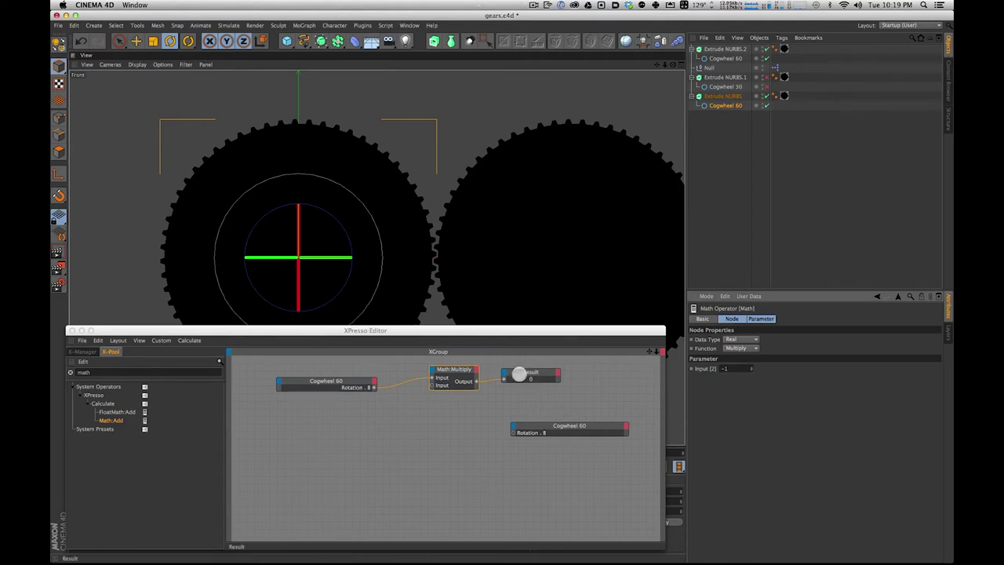
Step: Duplicate the Result node below the first one and feed it directly from the original Cogwheel 60's Rotation . B output
{"action": "left_click_drag", "start_coordinate": [521, 373], "coordinate": [526, 372]}
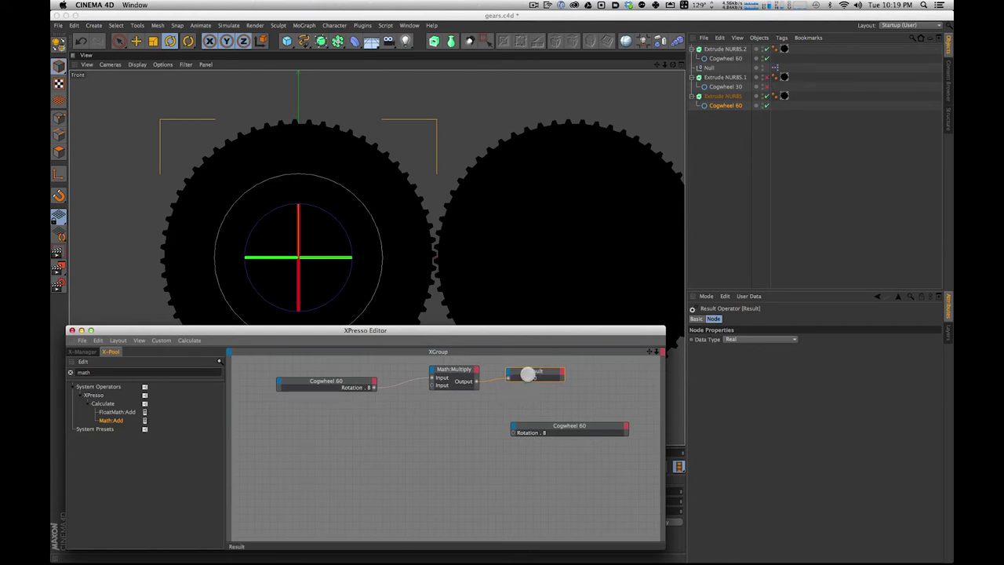
{"action": "mouse_move", "coordinate": [528, 374]}
{"action": "left_mouse_down", "text": "ctrl"}
{"action": "mouse_move", "coordinate": [531, 399]}
{"action": "mouse_move", "coordinate": [502, 410]}
{"action": "mouse_move", "coordinate": [507, 417]}
{"action": "mouse_move", "coordinate": [527, 388]}
{"action": "left_mouse_up", "text": "ctrl"}
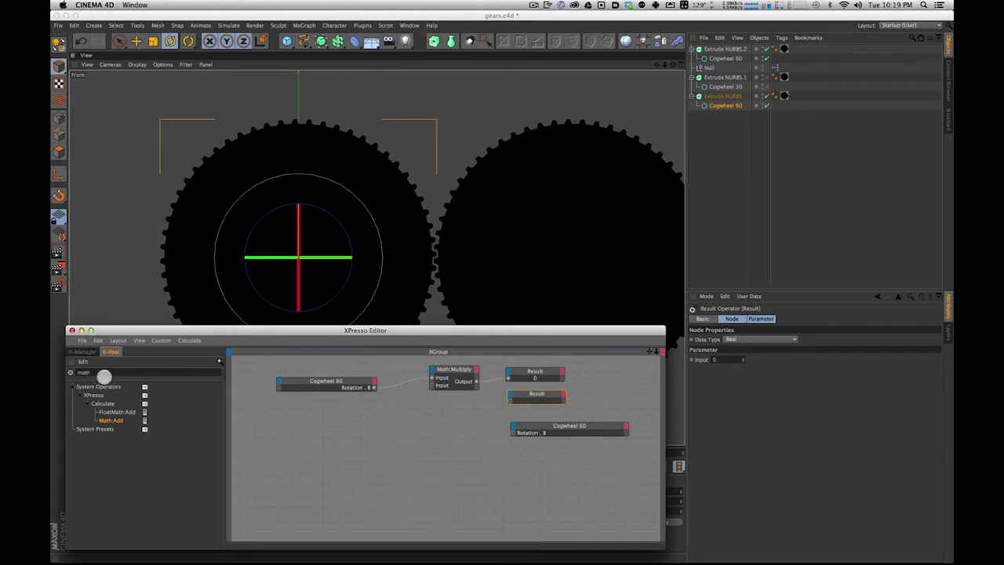
{"action": "left_click_drag", "start_coordinate": [531, 397], "coordinate": [413, 436]}
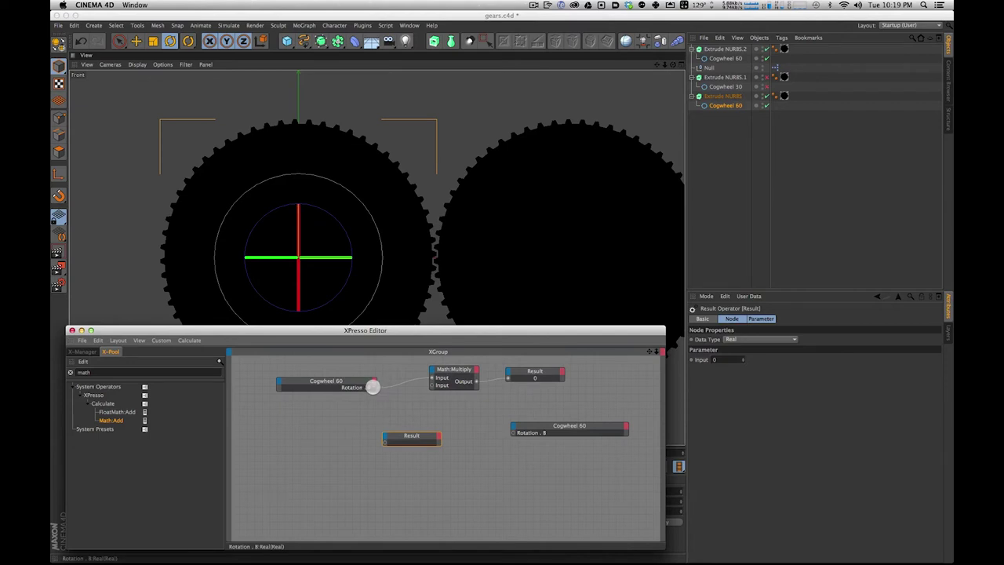
{"action": "left_click_drag", "start_coordinate": [381, 442], "coordinate": [522, 393]}
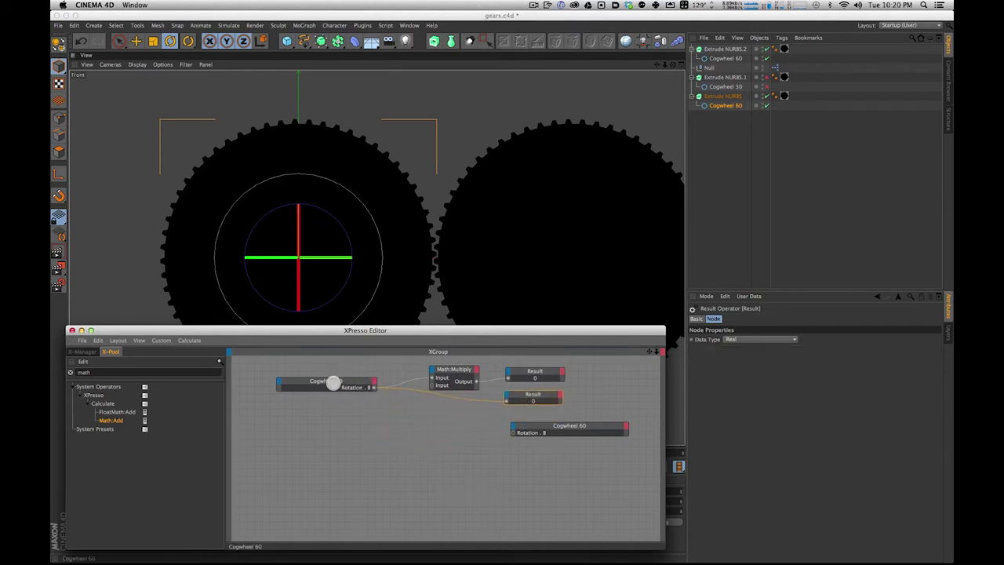
{"action": "left_click_drag", "start_coordinate": [445, 369], "coordinate": [448, 363]}
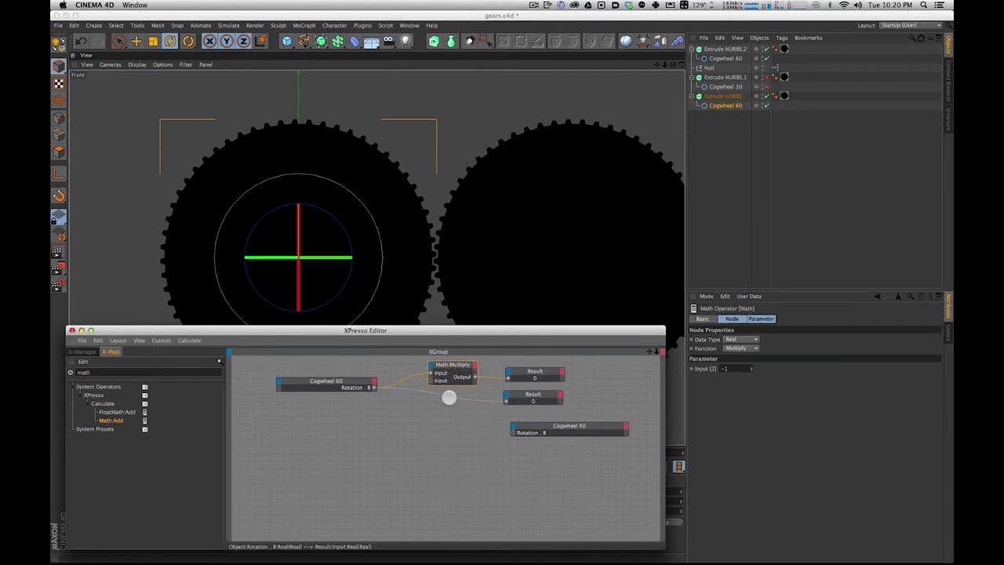
Step: Compare both Result nodes by rotating the original Cogwheel 60 spline, and undo the rotation
{"action": "left_click_drag", "start_coordinate": [341, 287], "coordinate": [330, 308]}
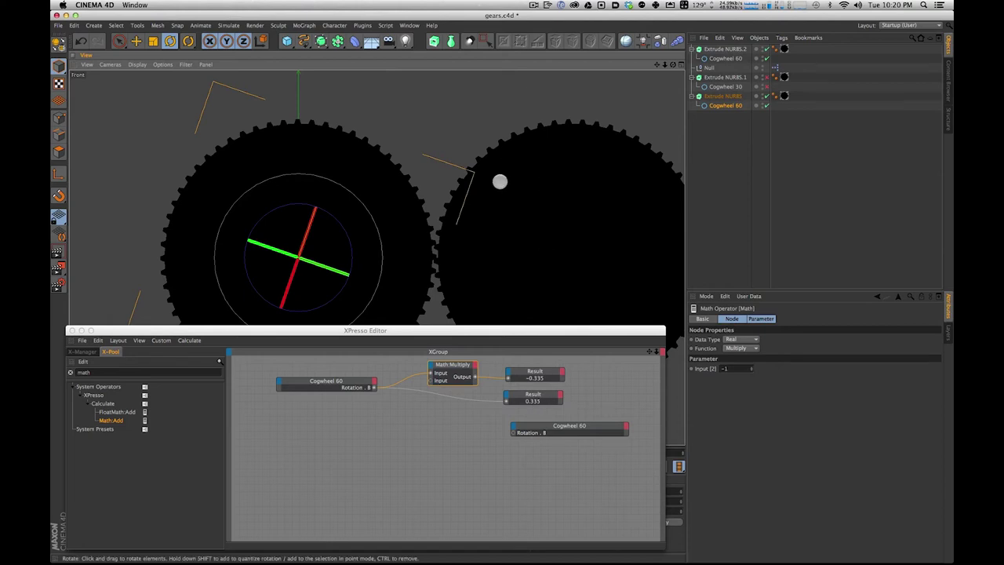
{"action": "key", "text": "super+z"}
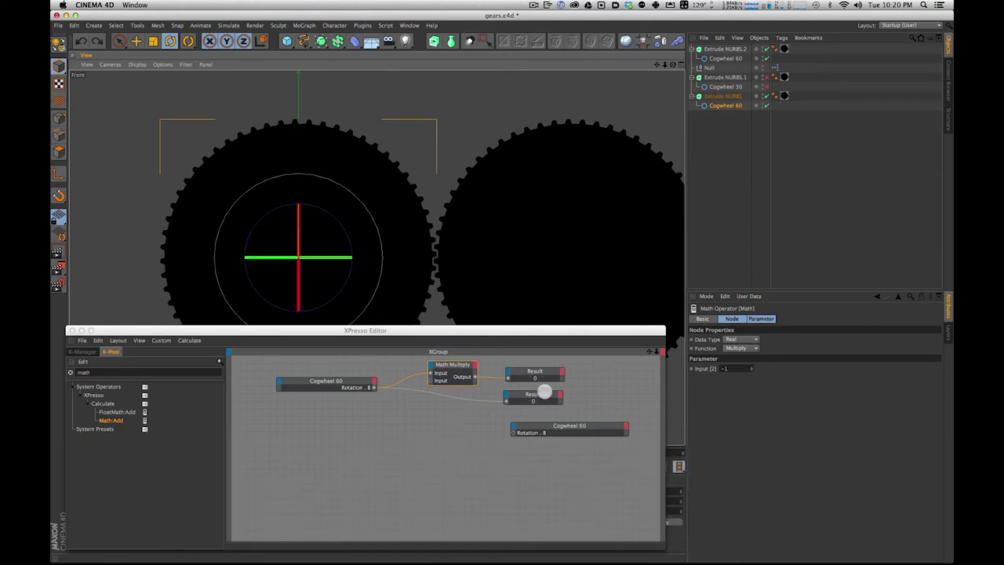
Step: Connect the Math:Multiply output to the duplicate Cogwheel 60's Rotation . B input and test it by rotating the original gear
{"action": "left_click_drag", "start_coordinate": [532, 395], "coordinate": [429, 445]}
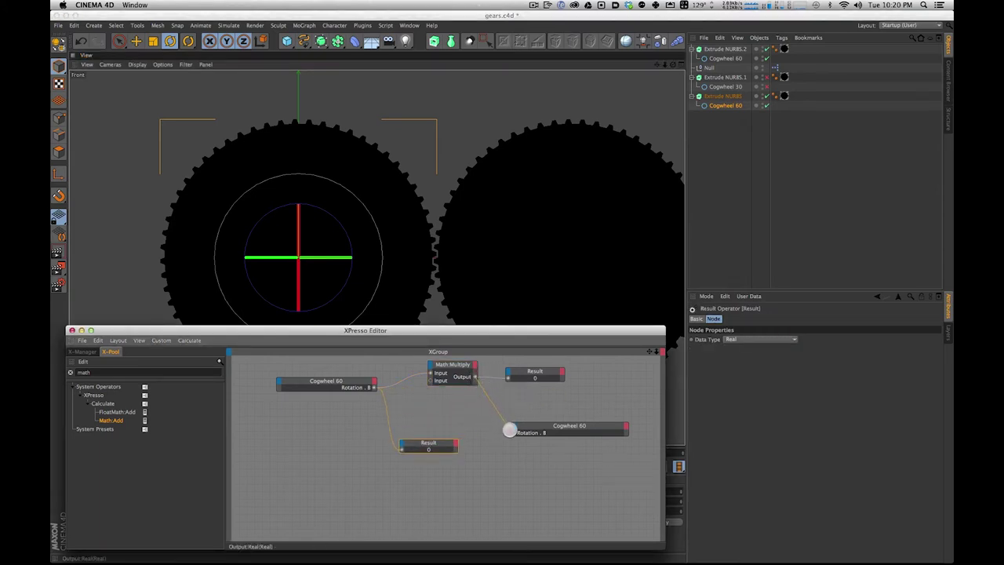
{"action": "left_click_drag", "start_coordinate": [512, 432], "coordinate": [513, 432]}
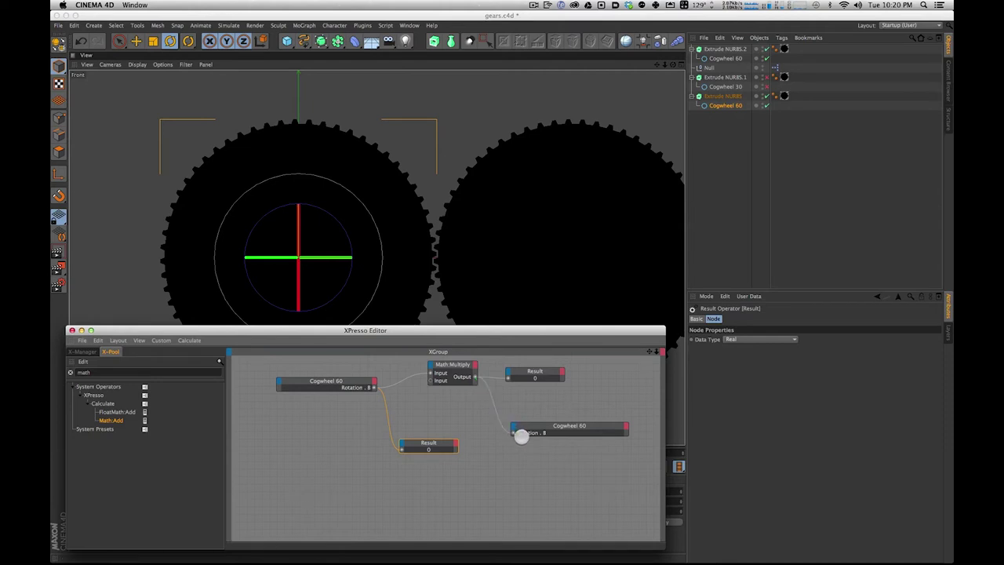
{"action": "left_click_drag", "start_coordinate": [343, 290], "coordinate": [213, 327]}
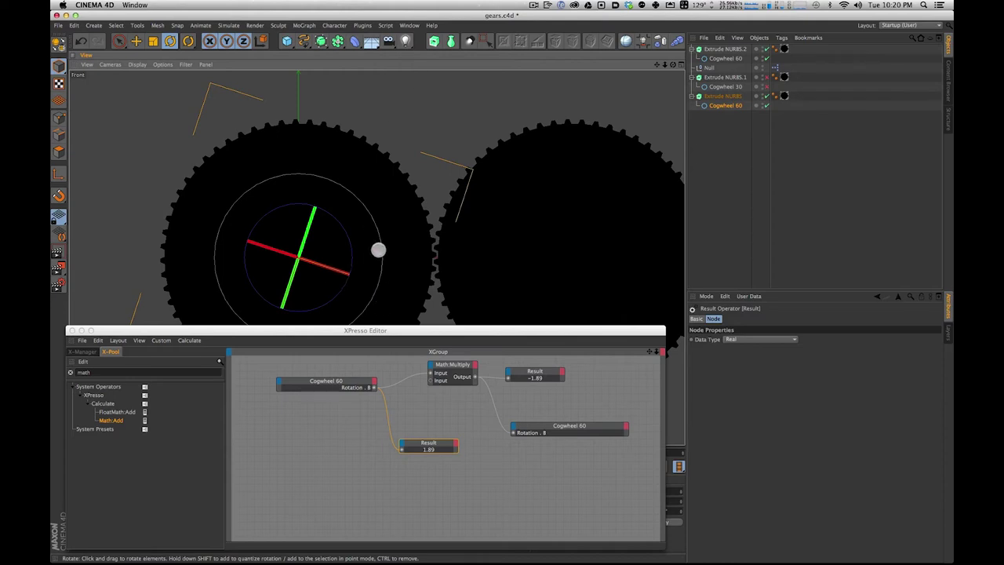
Step: Undo the test rotation and delete the duplicate 60-tooth gear, Extrude NURBS.2, together with its orphaned XPresso object node
{"action": "key", "text": "super+z"}
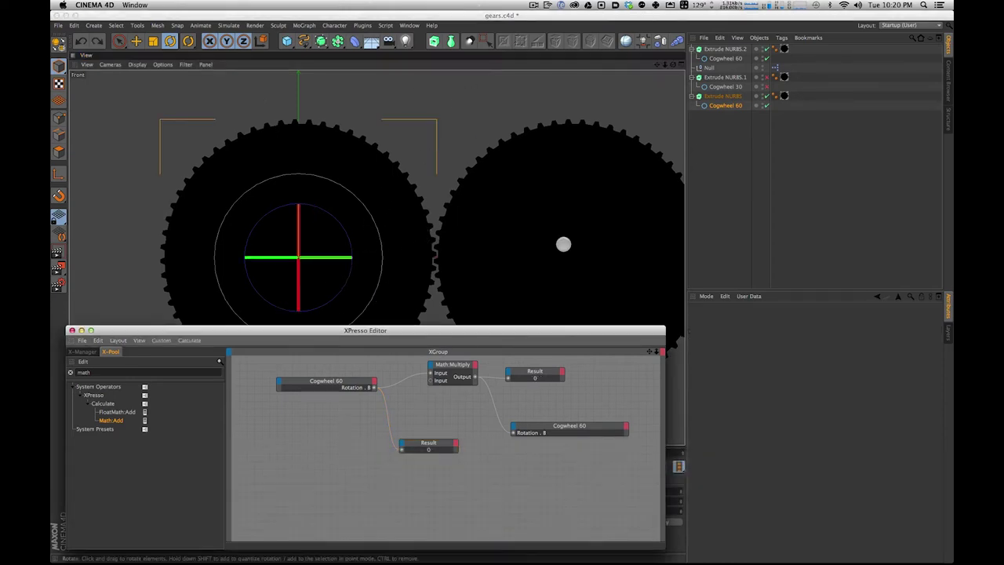
{"action": "left_click", "coordinate": [765, 167]}
{"action": "left_click", "coordinate": [733, 49]}
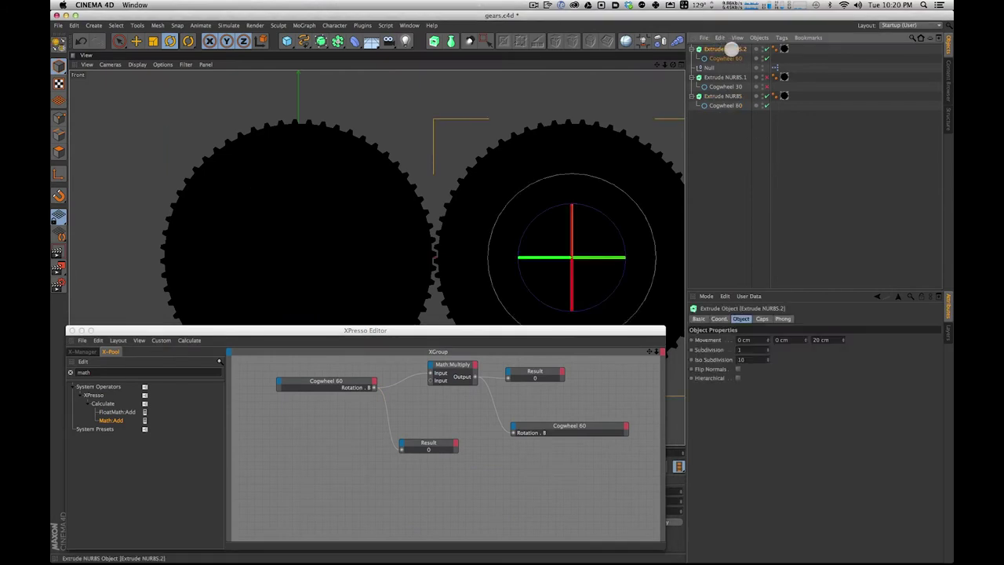
{"action": "key", "text": "BackSpace"}
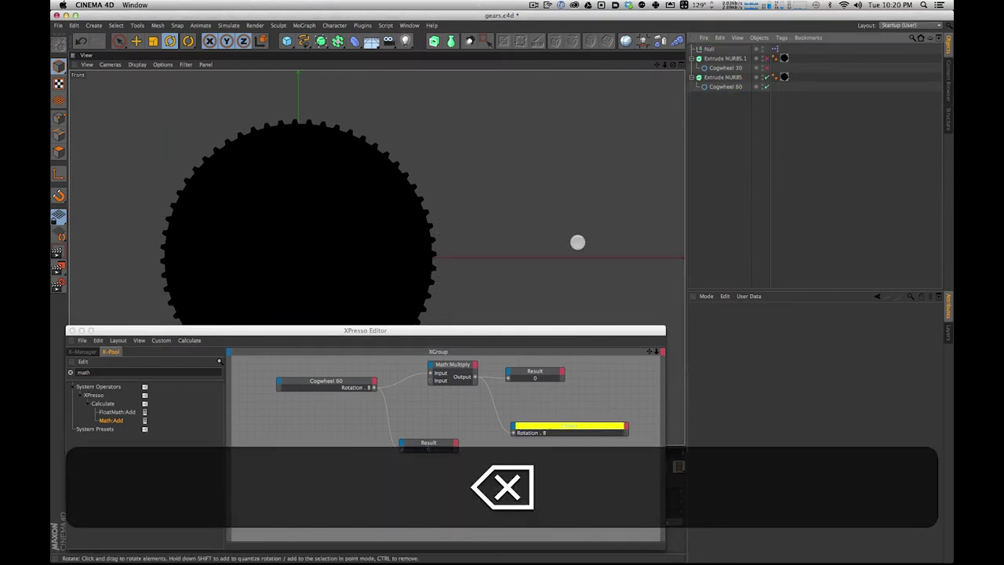
{"action": "left_click", "coordinate": [579, 429]}
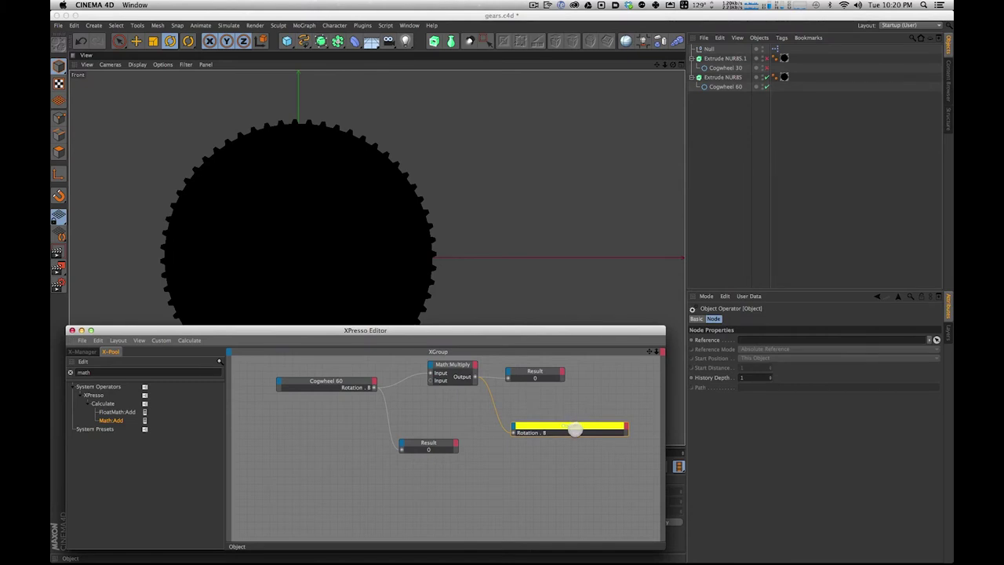
{"action": "key", "text": "BackSpace"}
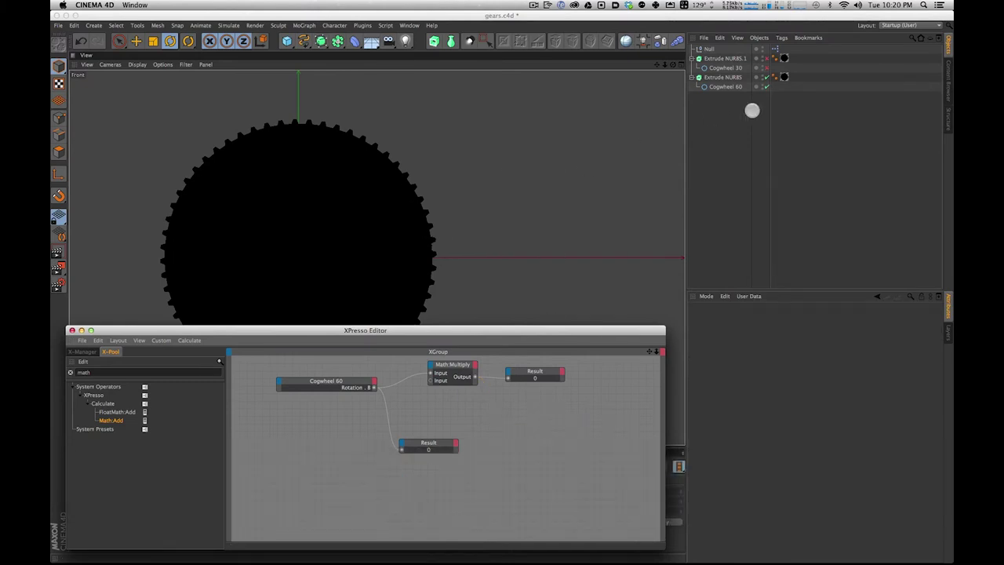
Step: Enable Extrude NURBS.1 and its Cogwheel 30 spline, and shift the Math:Multiply node slightly towards the Cogwheel 60 node
{"action": "left_click", "coordinate": [719, 129]}
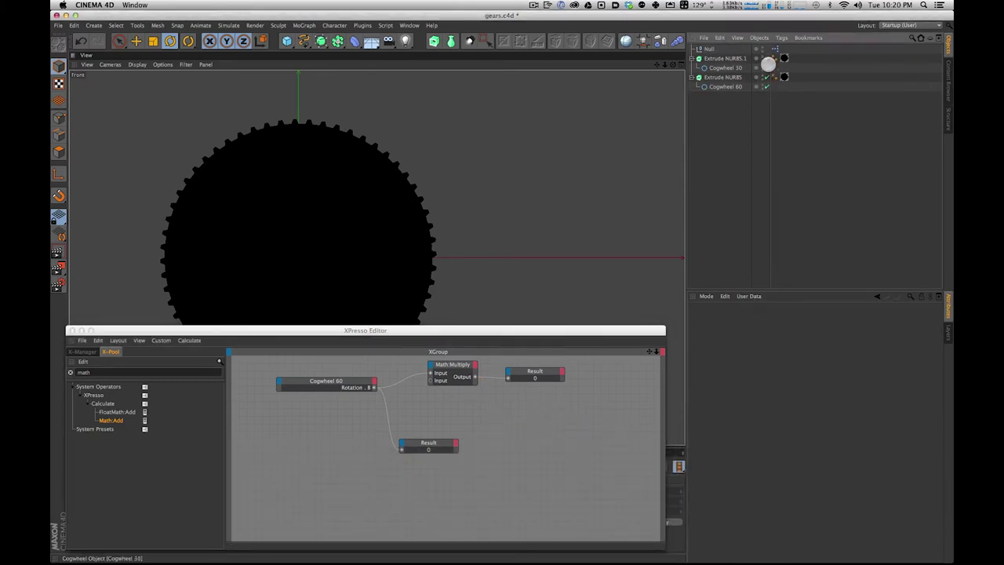
{"action": "left_click", "coordinate": [768, 66]}
{"action": "left_click", "coordinate": [717, 67]}
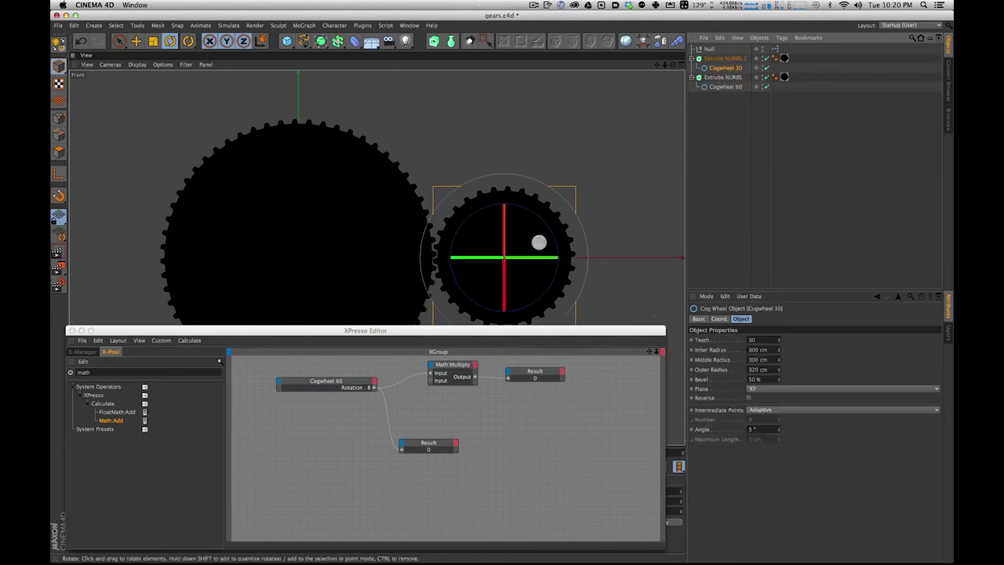
{"action": "left_click_drag", "start_coordinate": [448, 365], "coordinate": [437, 372]}
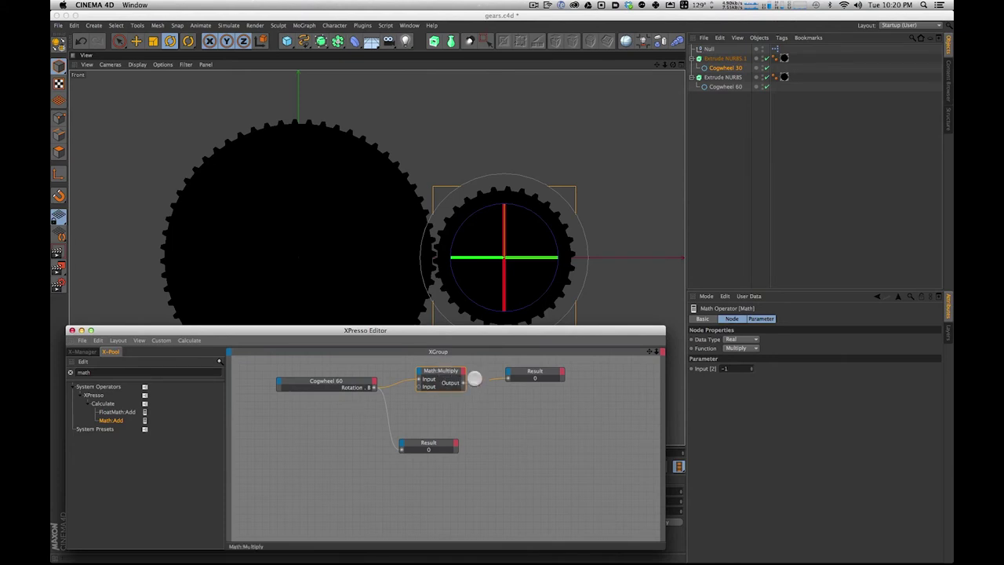
Step: Add Cogwheel 30 to the XPresso graph with a Rotation . B input and connect the Math:Multiply output to it
{"action": "left_click", "coordinate": [723, 68]}
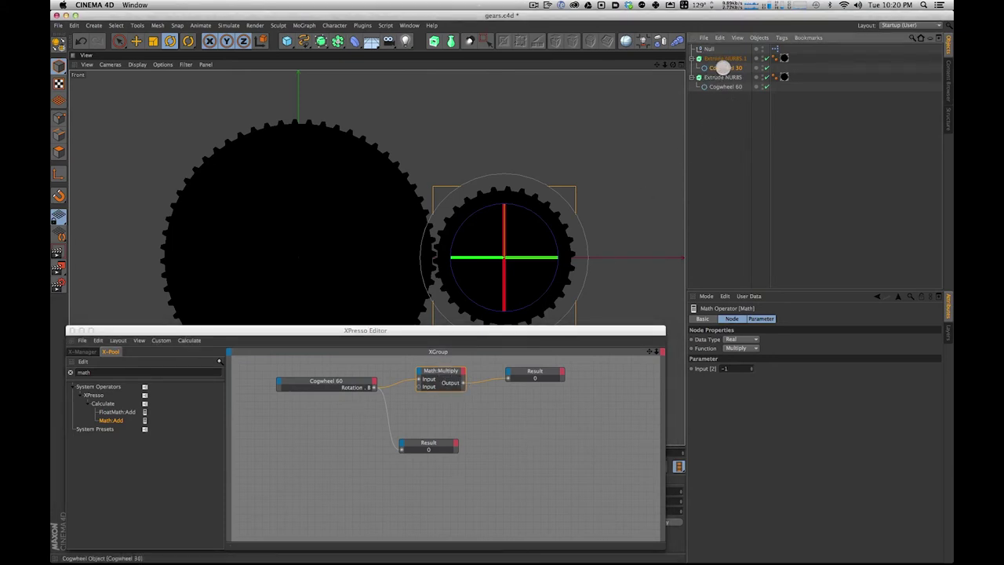
{"action": "left_click_drag", "start_coordinate": [575, 431], "coordinate": [520, 445]}
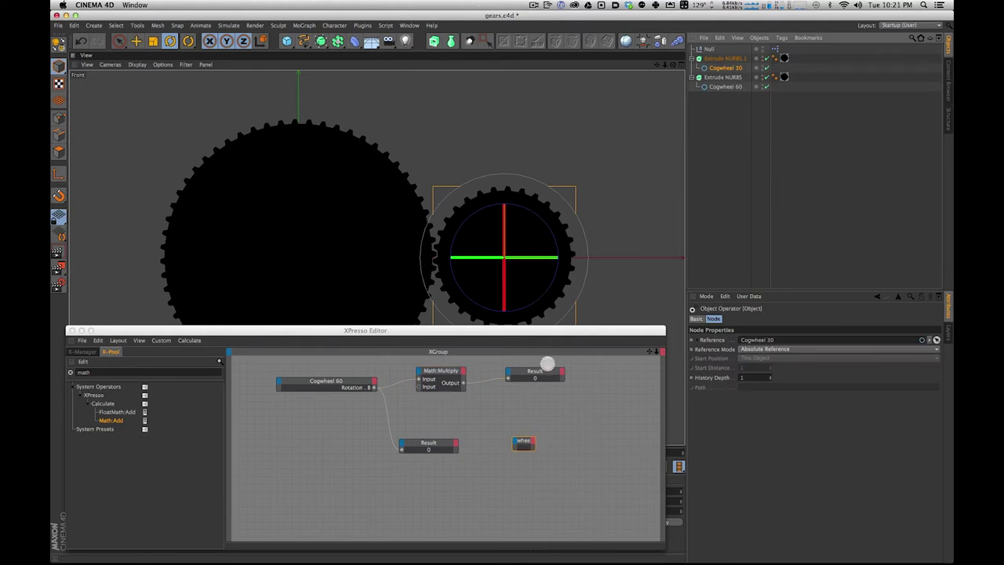
{"action": "left_click", "coordinate": [534, 446]}
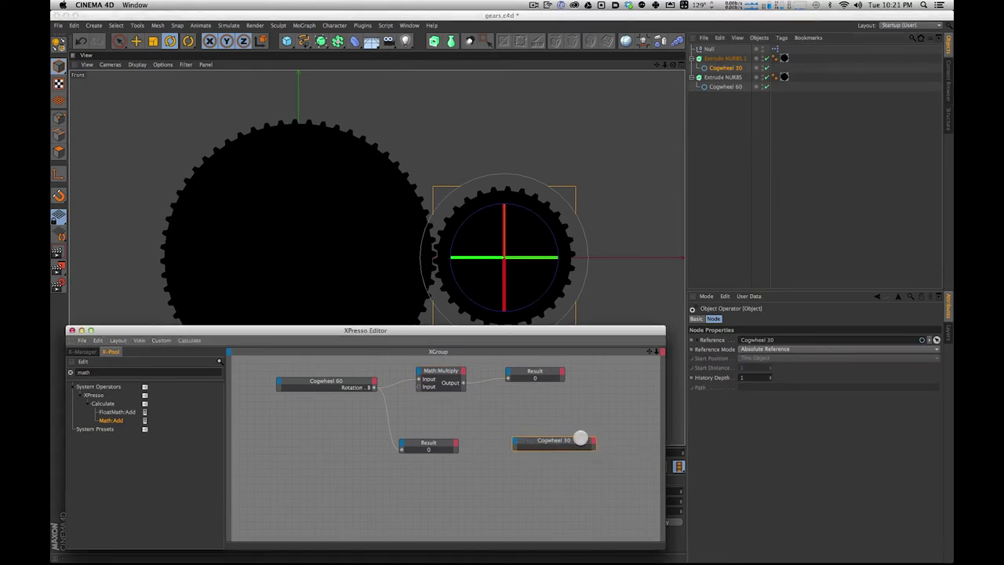
{"action": "left_click", "coordinate": [516, 441]}
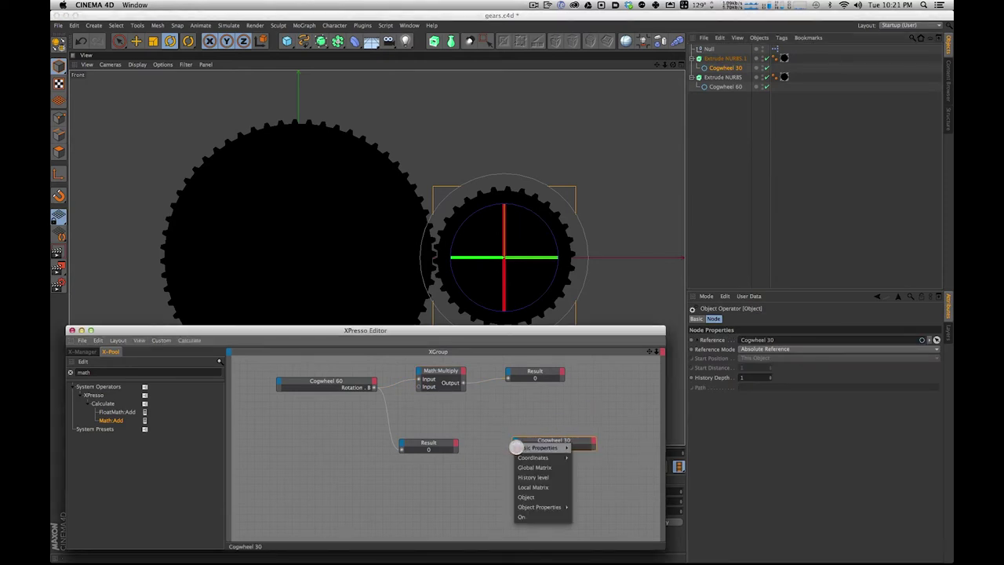
{"action": "mouse_move", "coordinate": [520, 458]}
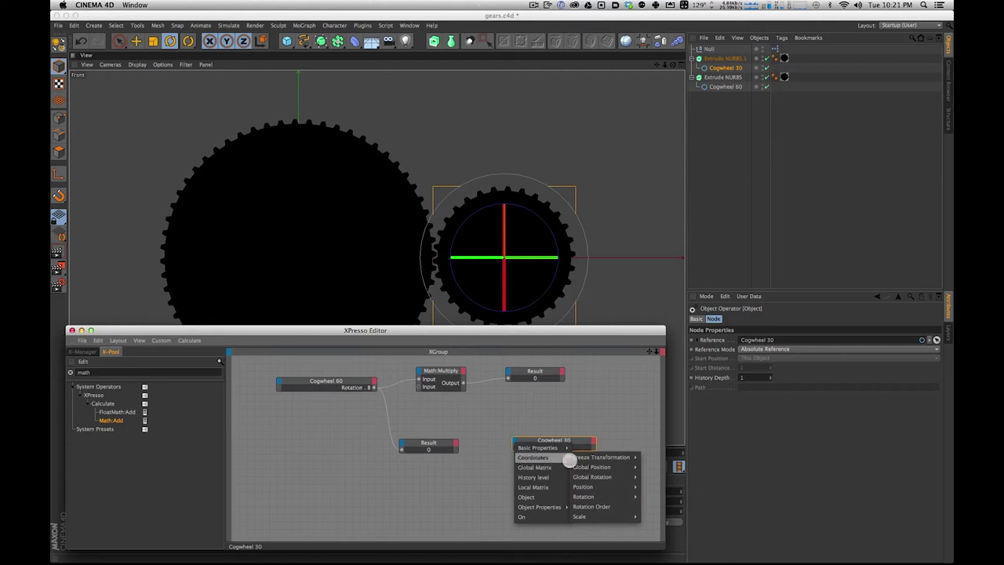
{"action": "left_click", "coordinate": [652, 524]}
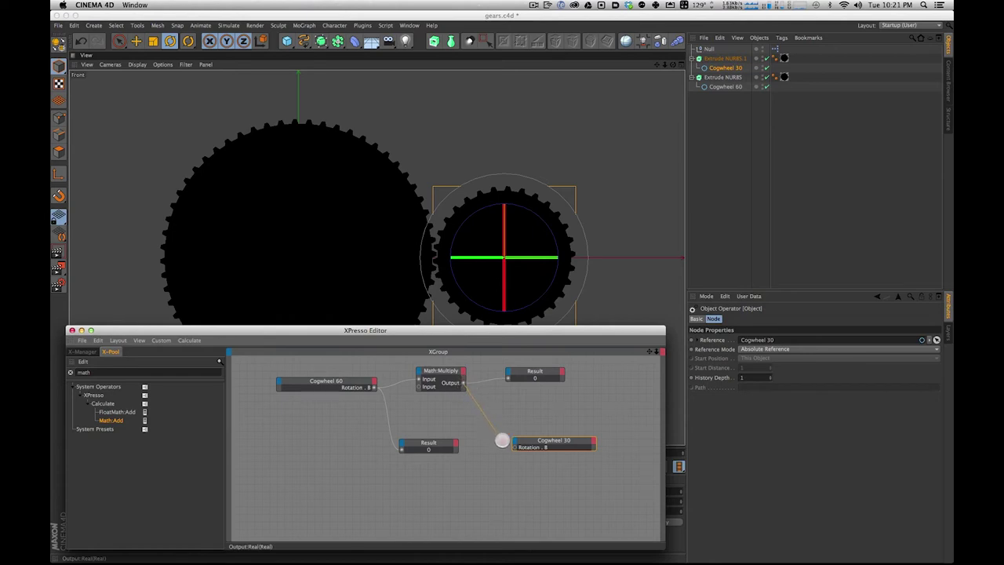
{"action": "left_click_drag", "start_coordinate": [513, 448], "coordinate": [514, 447]}
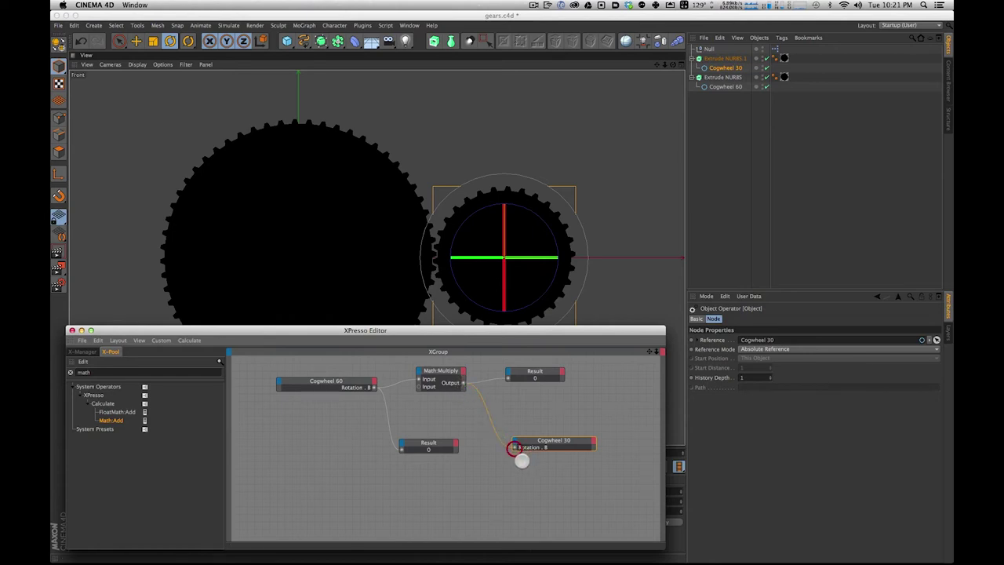
Step: Test the link to the 30-tooth gear by rotating the Cogwheel 60 spline about its bank axis, and undo the rotation
{"action": "left_click", "coordinate": [725, 86]}
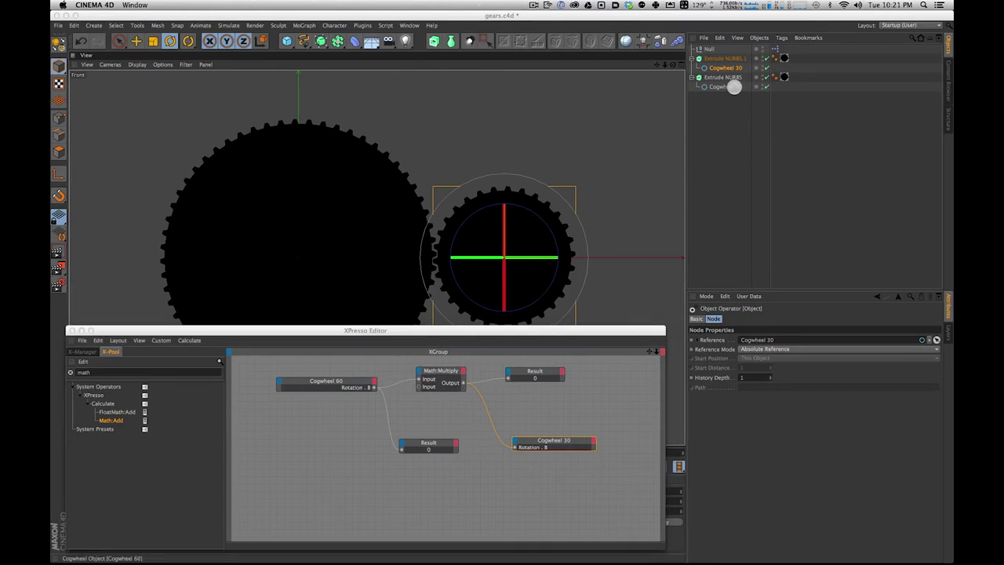
{"action": "left_click_drag", "start_coordinate": [336, 218], "coordinate": [318, 369]}
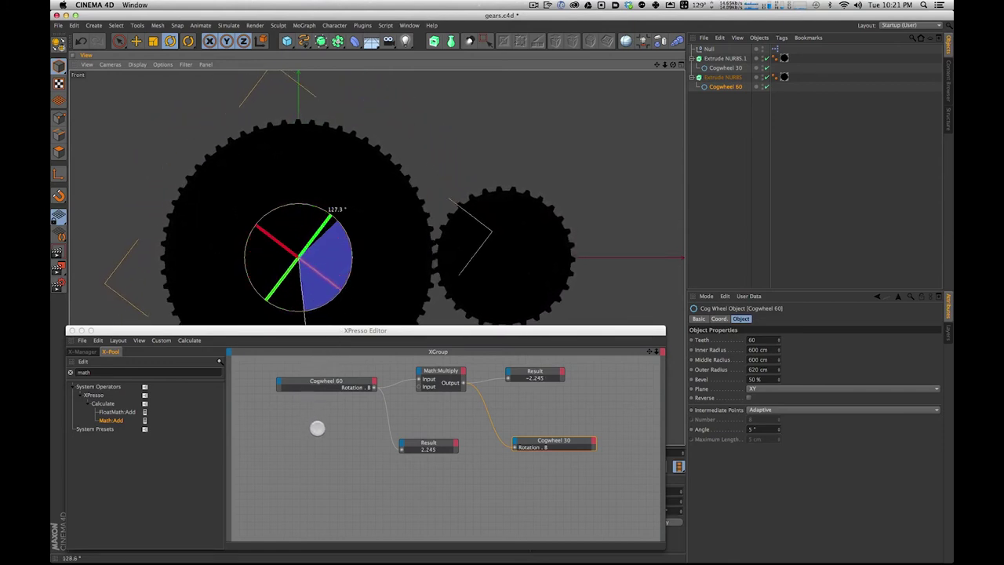
{"action": "key", "text": "super+z"}
Step: Set Input [2] of the Math:Multiply node to -2
{"action": "left_click", "coordinate": [454, 384]}
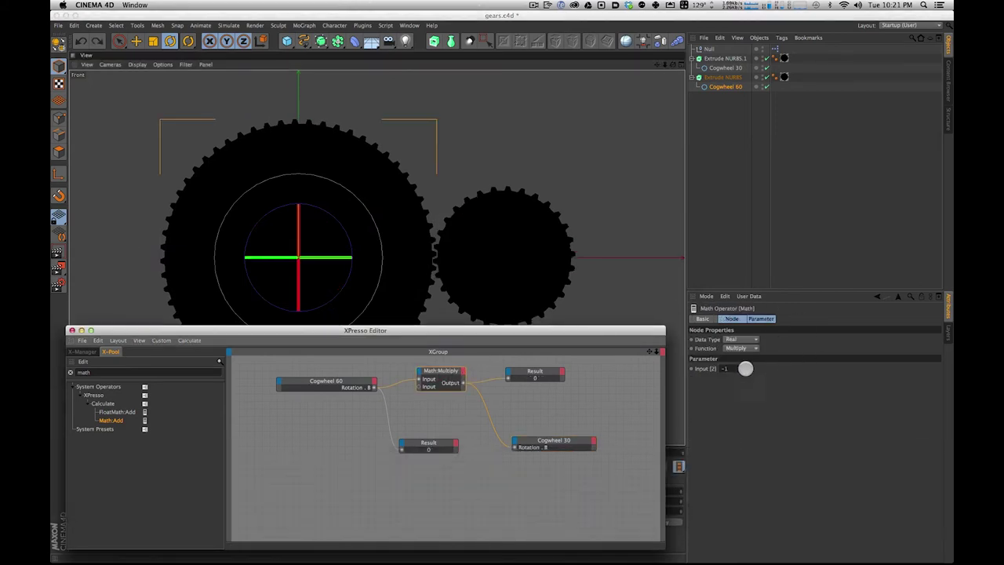
{"action": "left_click", "coordinate": [734, 368]}
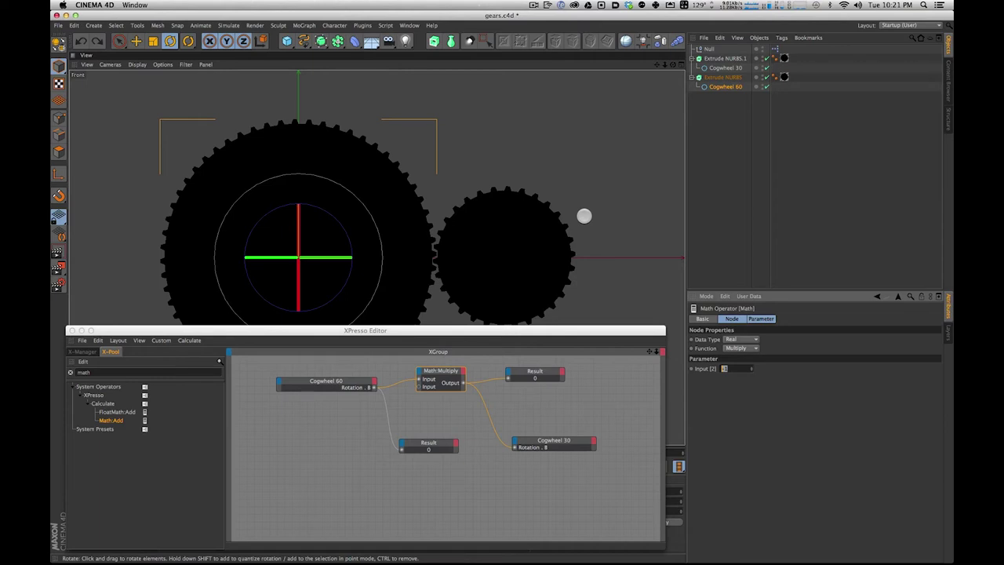
{"action": "type", "text": "-2"}
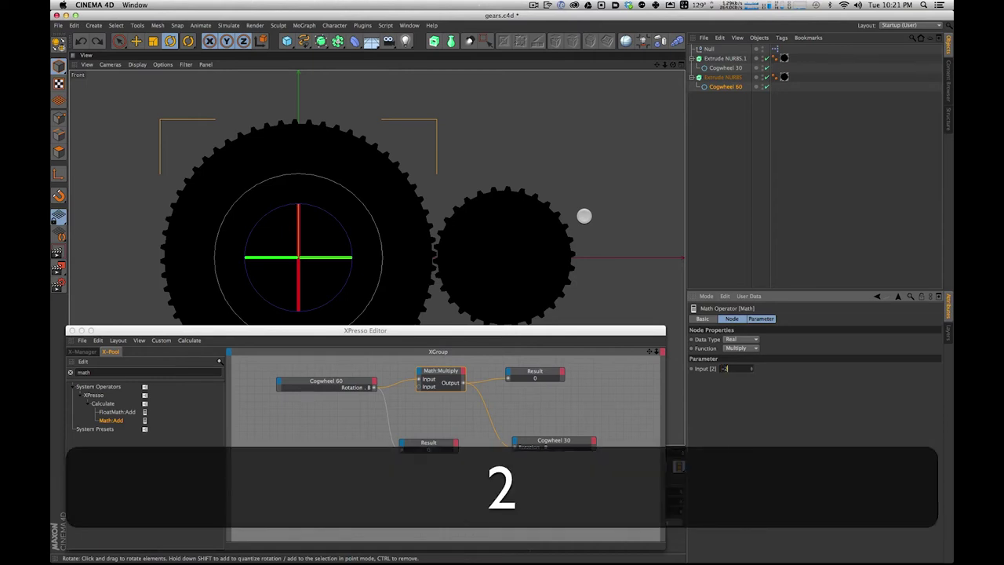
{"action": "key", "text": "Tab"}
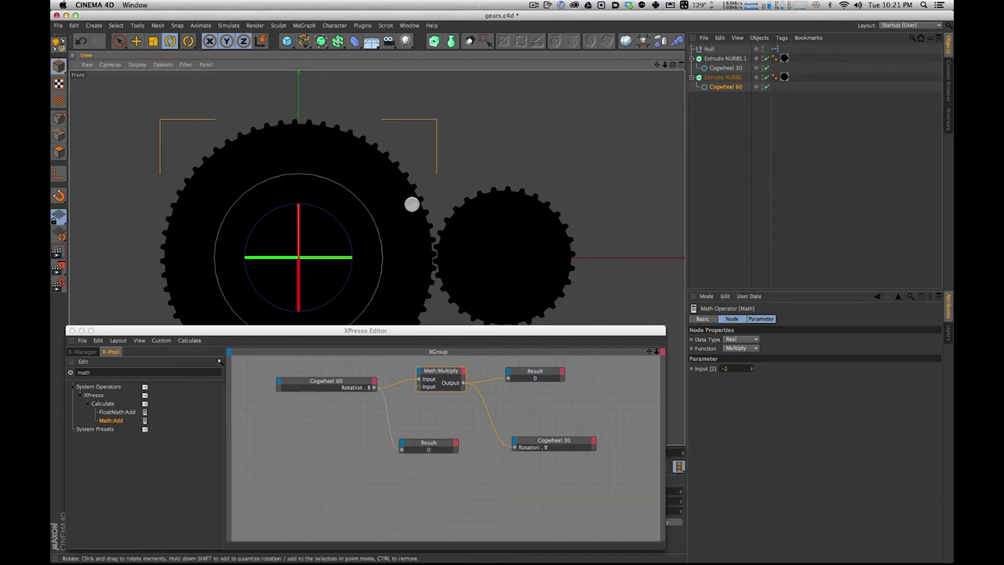
Step: Check how the two gears mesh with the new multiplier by rotating Cogwheel 60, undoing each test rotation
{"action": "left_click_drag", "start_coordinate": [346, 227], "coordinate": [360, 200]}
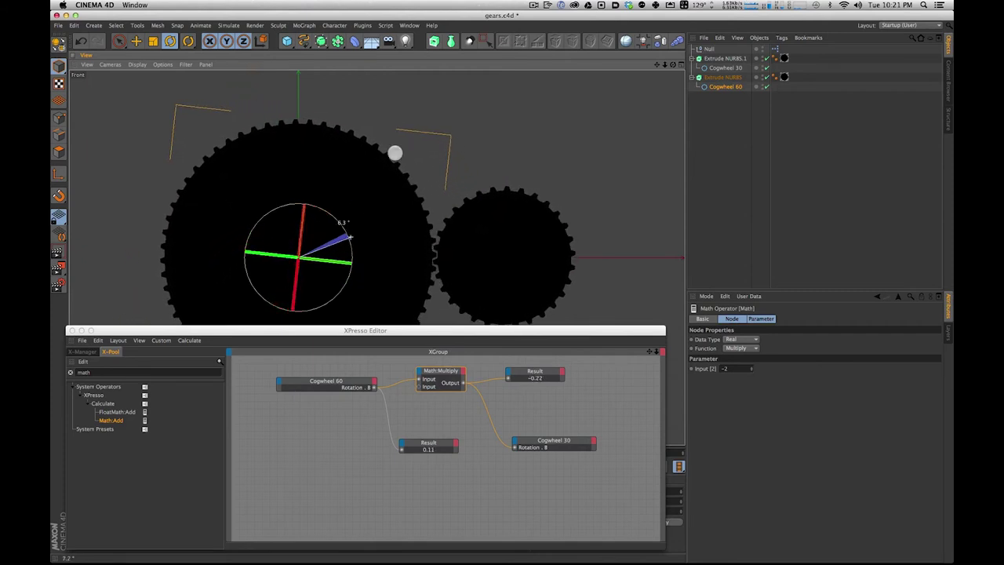
{"action": "key", "text": "super+z"}
{"action": "left_click", "coordinate": [436, 377]}
{"action": "left_click_drag", "start_coordinate": [436, 377], "coordinate": [438, 378]}
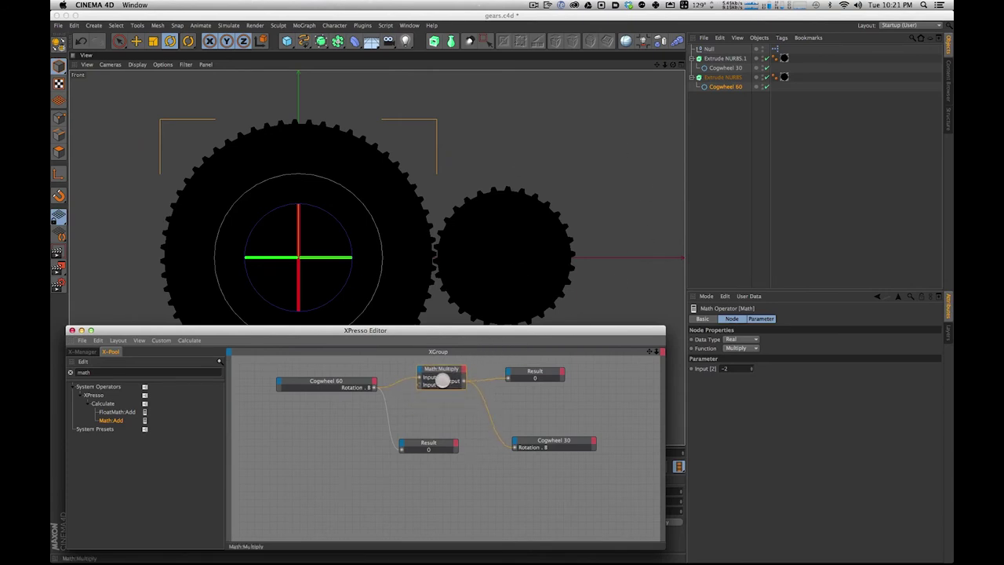
{"action": "left_click", "coordinate": [778, 362]}
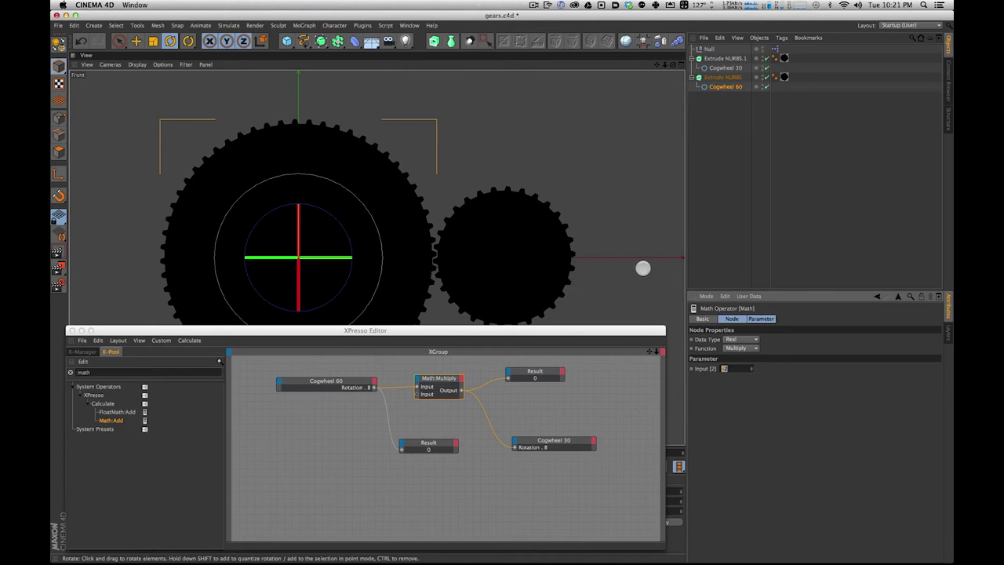
{"action": "left_click_drag", "start_coordinate": [345, 231], "coordinate": [343, 200]}
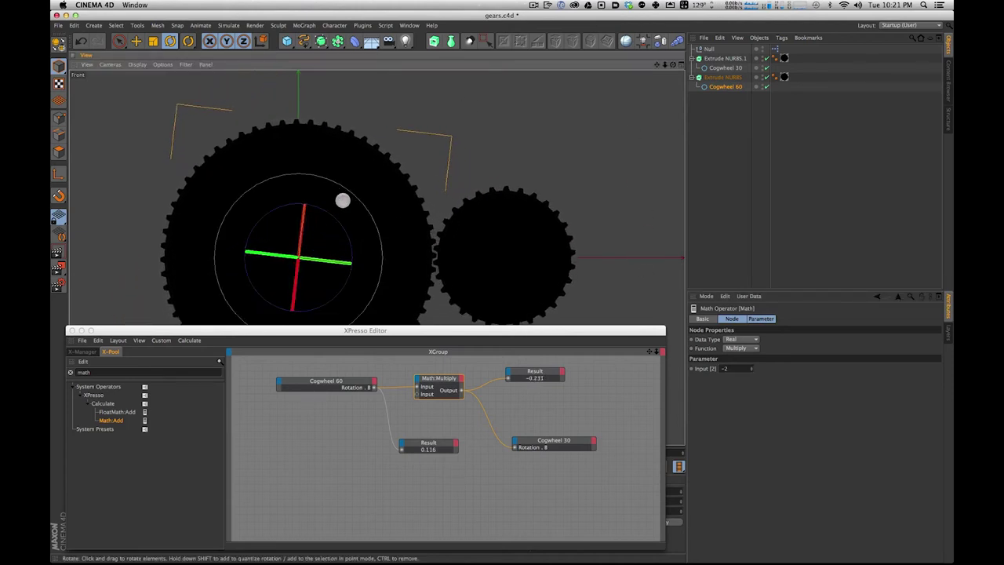
{"action": "key", "text": "super+z"}
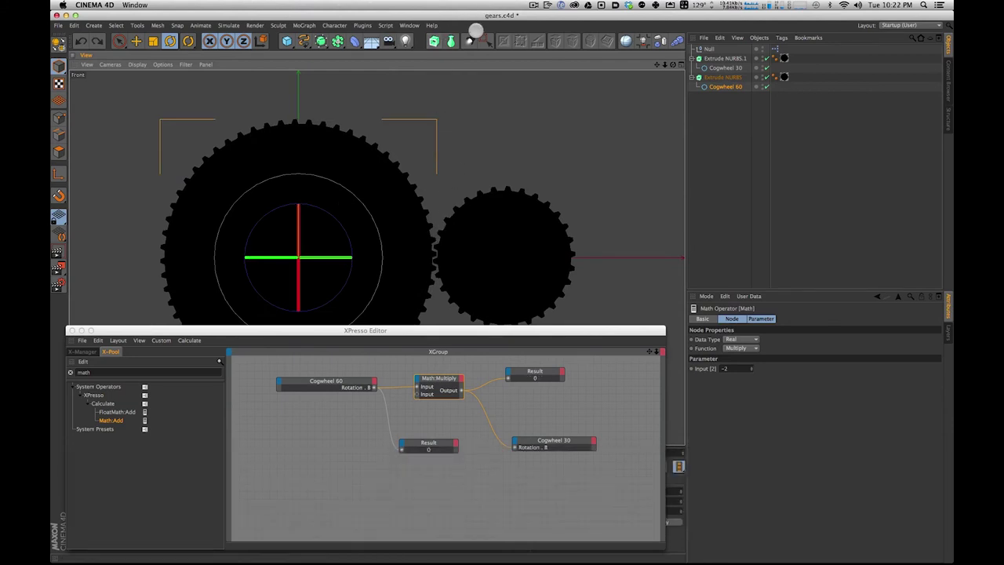
Step: Duplicate the Extrude NURBS.1 gear together with its Cogwheel 30 spline
{"action": "key", "text": "2"}
{"action": "left_click_drag", "start_coordinate": [411, 248], "coordinate": [388, 263]}
{"action": "key", "text": "1"}
{"action": "key", "text": "2"}
{"action": "key", "text": "1"}
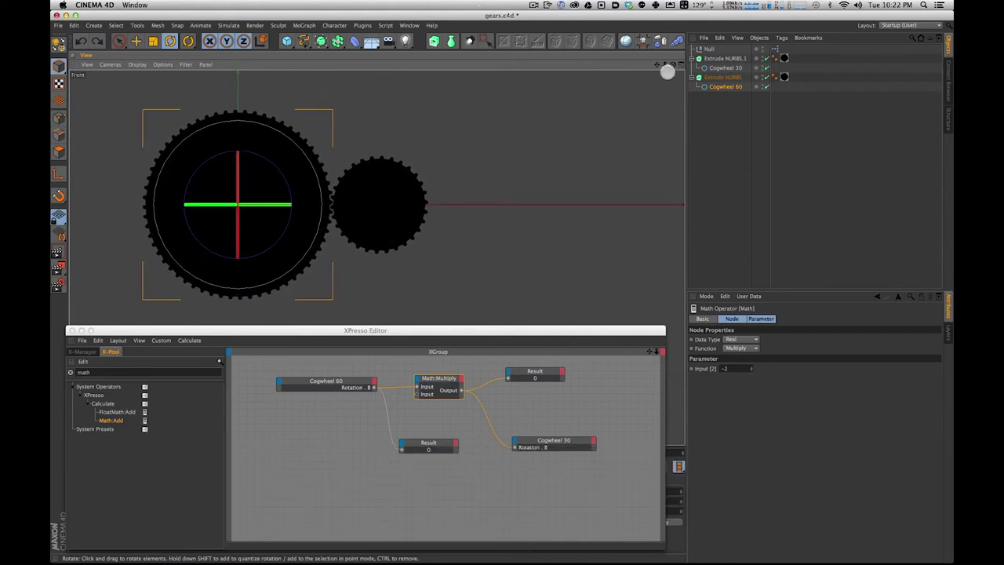
{"action": "left_click", "coordinate": [750, 113]}
{"action": "left_click", "coordinate": [723, 58]}
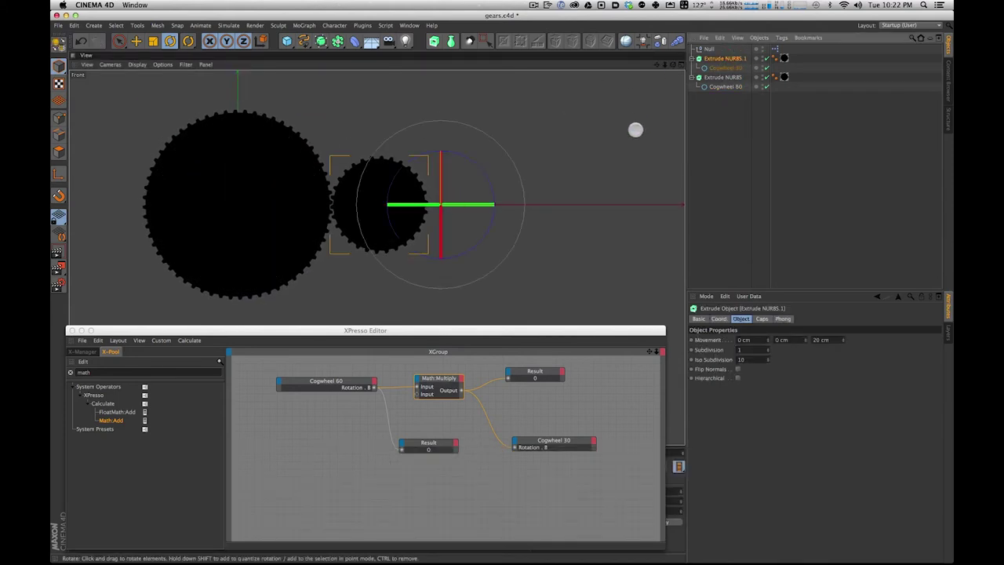
{"action": "left_click", "coordinate": [724, 68]}
{"action": "left_click", "coordinate": [723, 58]}
{"action": "key", "text": "super+c"}
{"action": "key", "text": "super+v"}
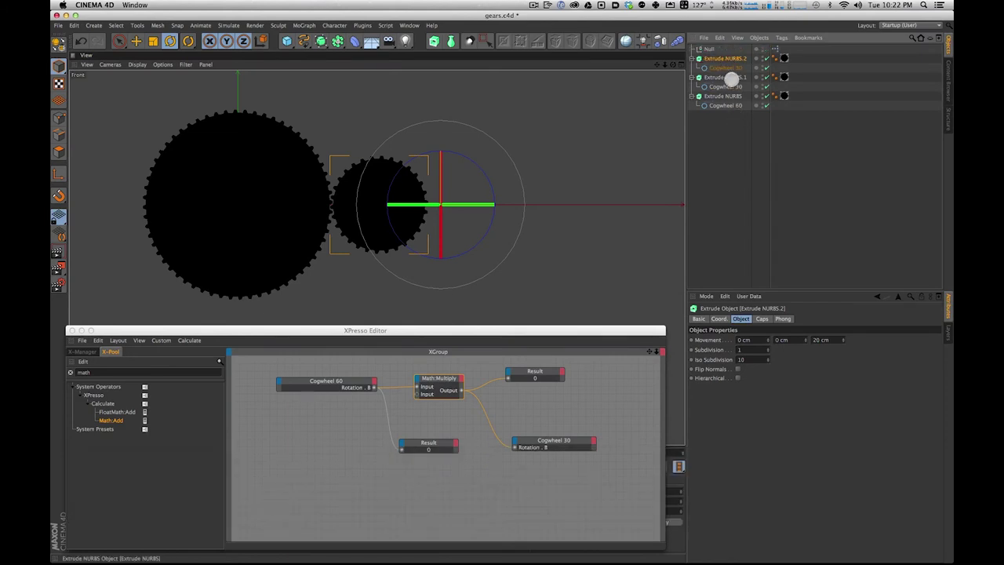
Step: Rename the duplicated cogwheel spline under Extrude NURBS.2 as Cogwheel 15
{"action": "double_click", "coordinate": [723, 68]}
{"action": "double_click", "coordinate": [739, 68]}
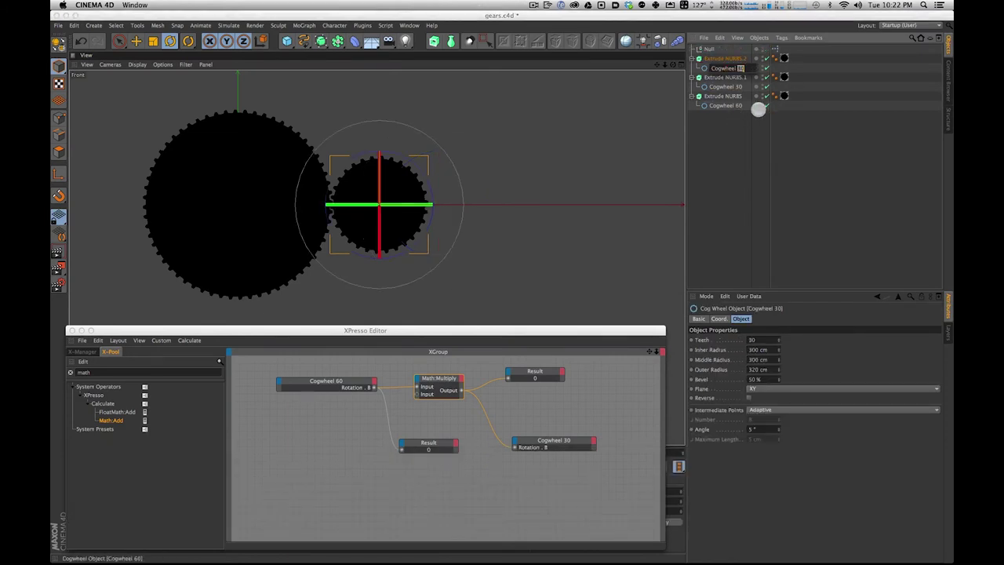
{"action": "type", "text": "15"}
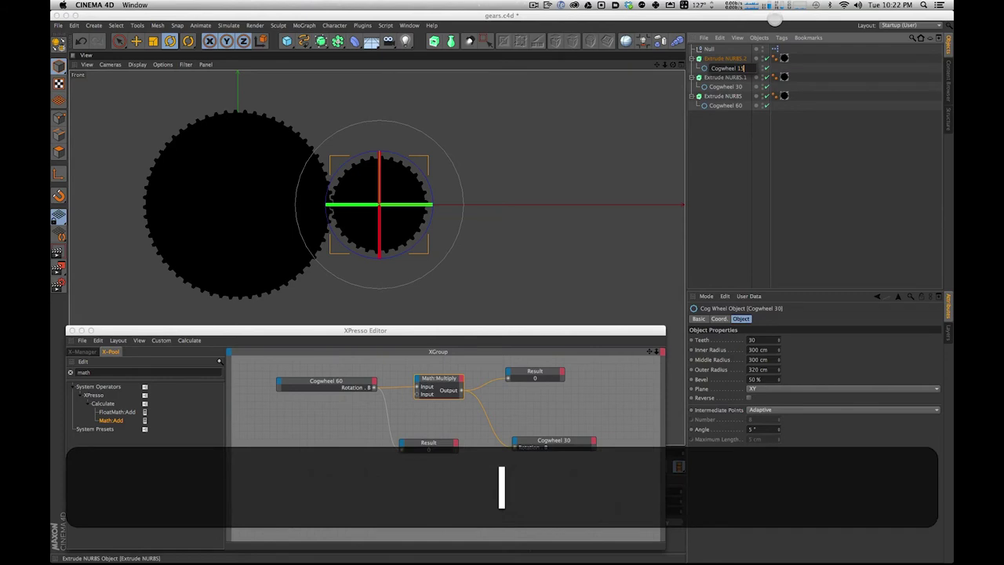
{"action": "left_click", "coordinate": [742, 181]}
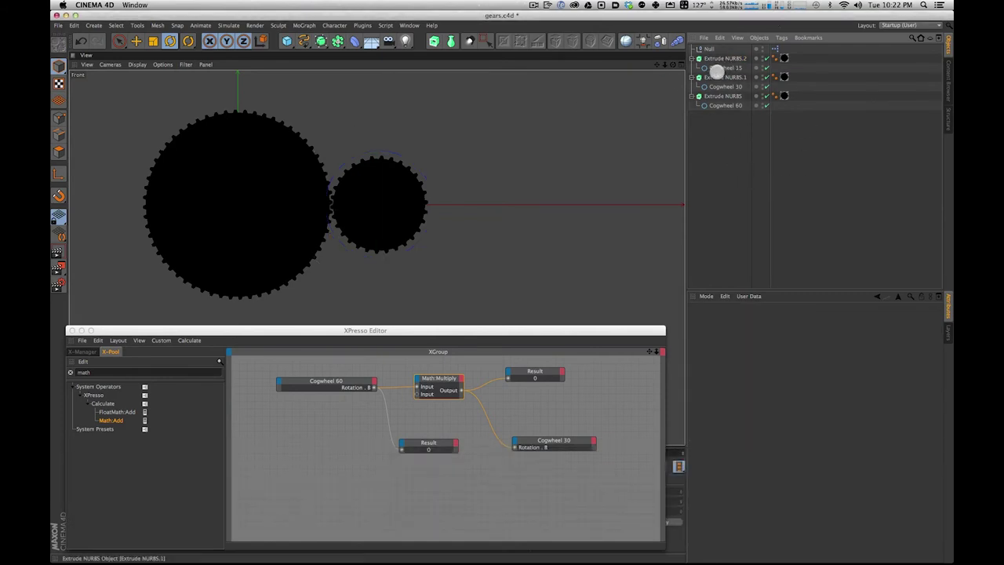
Step: Move the Extrude NURBS.2 gear along the X axis until it sits beside the 30-tooth gear, opposite the 60-tooth gear
{"action": "left_click", "coordinate": [718, 58]}
{"action": "key", "text": "e"}
{"action": "left_click_drag", "start_coordinate": [479, 201], "coordinate": [583, 200]}
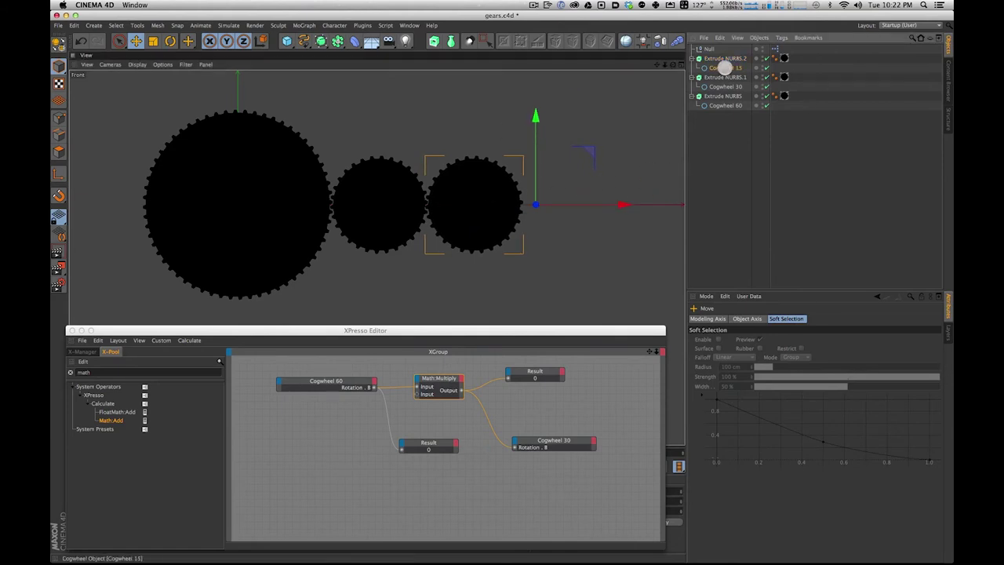
Step: Set the outer radius of the Cogwheel 15 spline to 170 cm
{"action": "left_click", "coordinate": [724, 68]}
{"action": "double_click", "coordinate": [773, 371]}
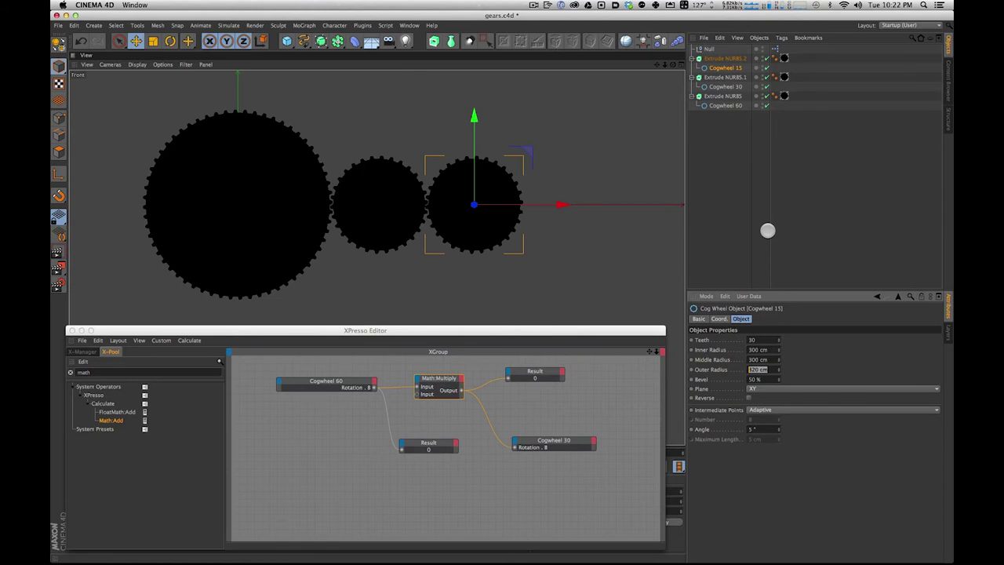
{"action": "type", "text": "170"}
{"action": "key", "text": "BackSpace"}
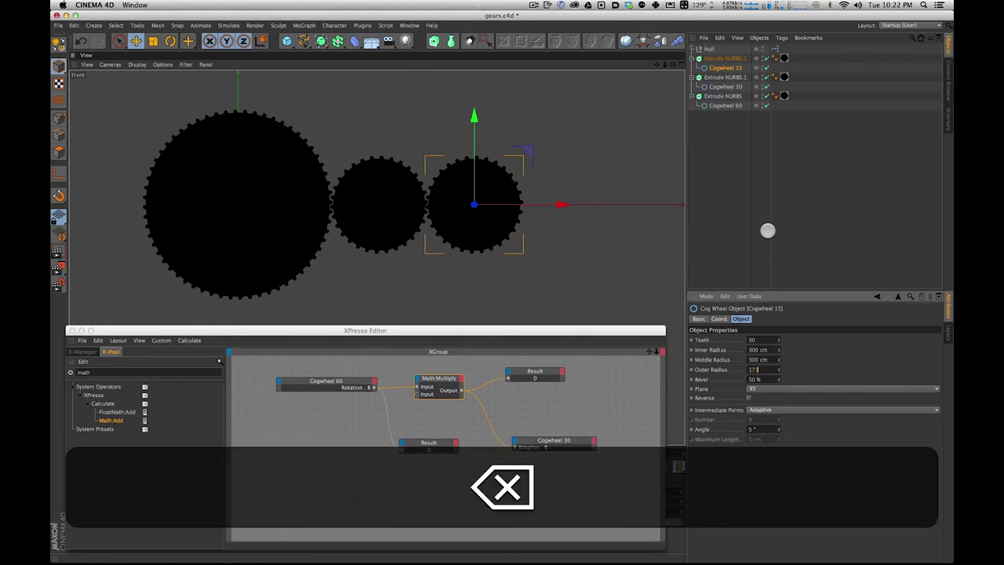
{"action": "type", "text": "0"}
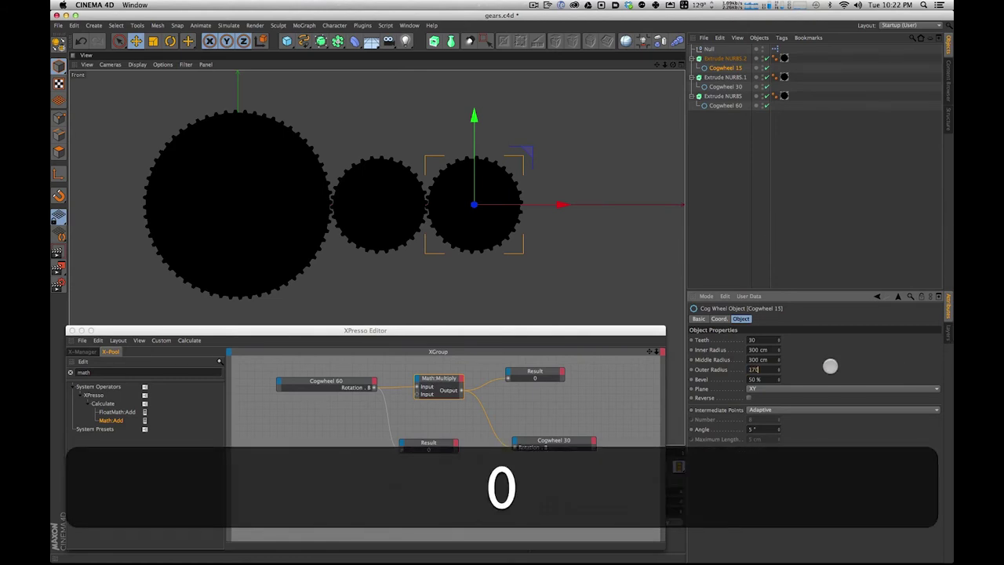
{"action": "key", "text": "Return"}
Step: Set Cogwheel 15's middle radius to 150 cm and its number of teeth to 15
{"action": "left_click", "coordinate": [733, 360]}
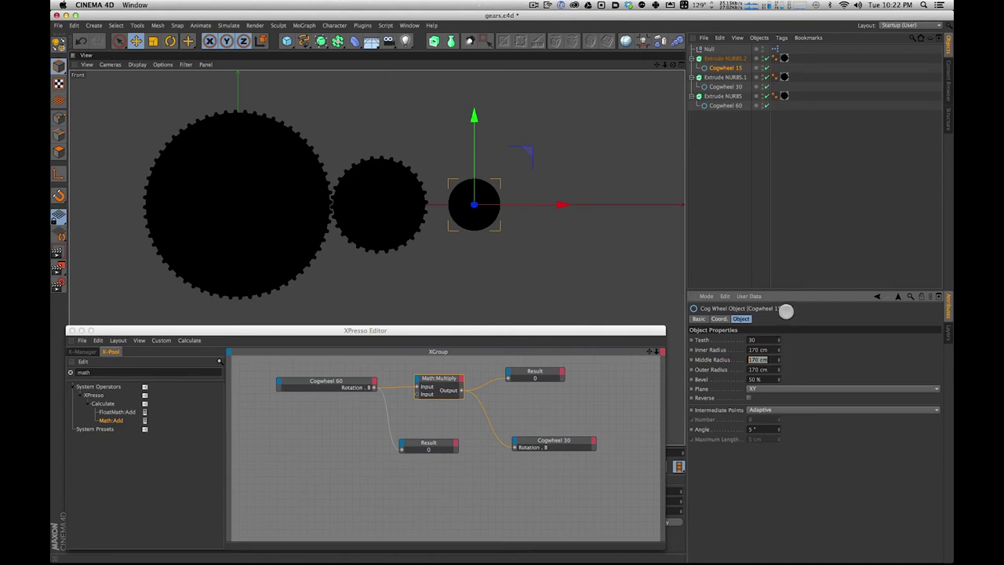
{"action": "type", "text": "12"}
{"action": "key", "text": "BackSpace"}
{"action": "type", "text": "50"}
{"action": "left_click", "coordinate": [741, 345]}
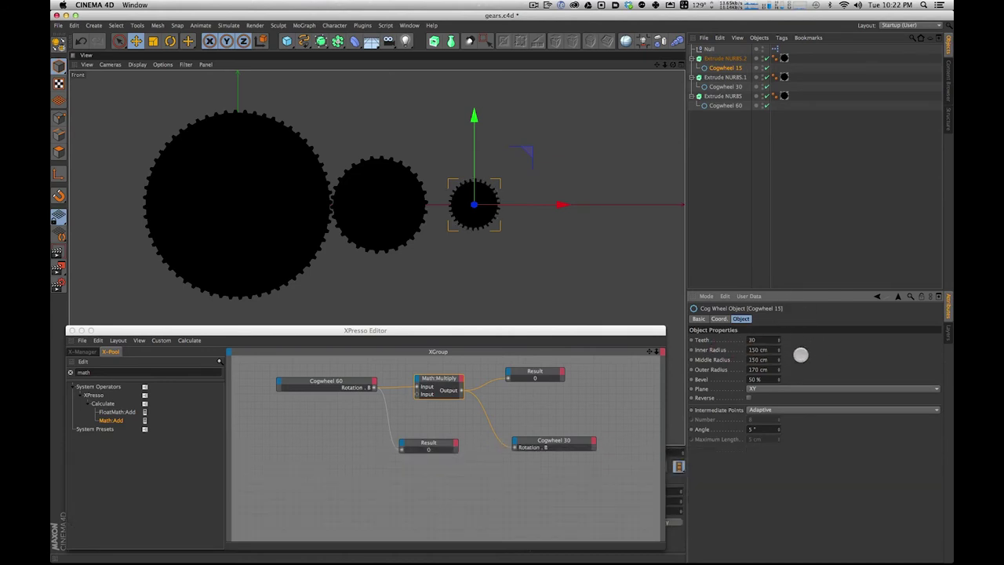
{"action": "left_click", "coordinate": [763, 340]}
{"action": "type", "text": "15"}
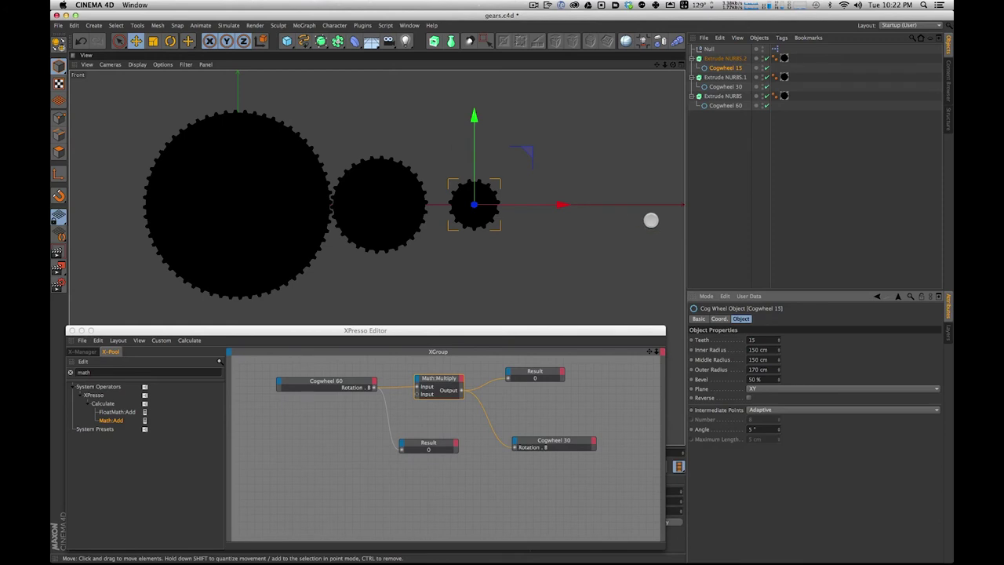
Step: Move the Extrude NURBS.2 gear along the X axis until its teeth meet the 30-tooth gear
{"action": "left_click", "coordinate": [729, 58]}
{"action": "left_click_drag", "start_coordinate": [622, 205], "coordinate": [589, 204]}
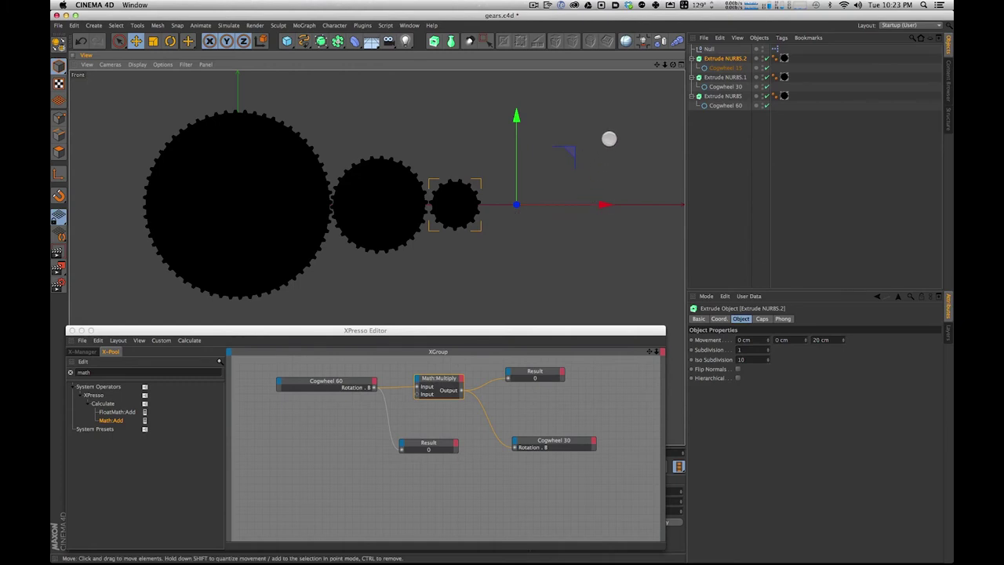
{"action": "left_click_drag", "start_coordinate": [583, 204], "coordinate": [584, 202]}
Step: Reposition the XPresso Editor and shift the Cogwheel 60, Math:Multiply, upper Result and Cogwheel 30 nodes to free space beside them
{"action": "left_click_drag", "start_coordinate": [372, 331], "coordinate": [383, 321]}
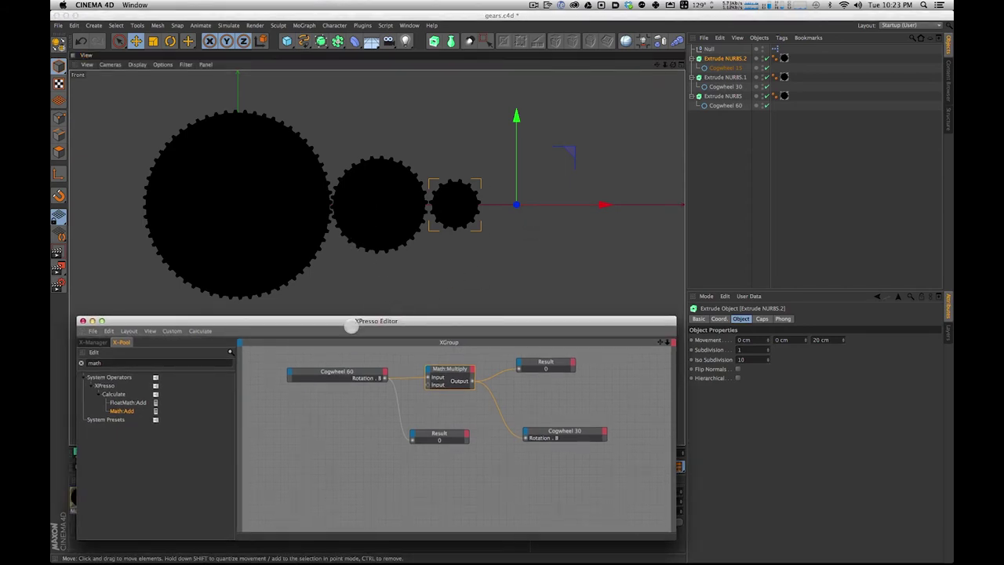
{"action": "left_click_drag", "start_coordinate": [332, 372], "coordinate": [311, 374]}
{"action": "left_click_drag", "start_coordinate": [448, 366], "coordinate": [410, 367]}
{"action": "left_click_drag", "start_coordinate": [531, 365], "coordinate": [484, 361]}
{"action": "left_click_drag", "start_coordinate": [556, 430], "coordinate": [520, 394]}
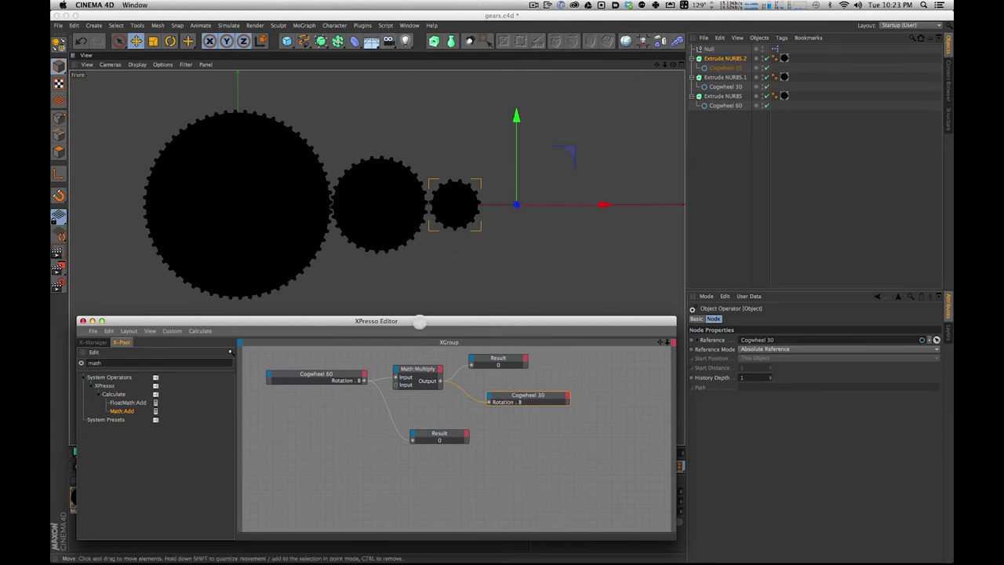
Step: Duplicate the Math:Multiply node and place the copy past the Cogwheel 30 node
{"action": "left_click", "coordinate": [415, 371]}
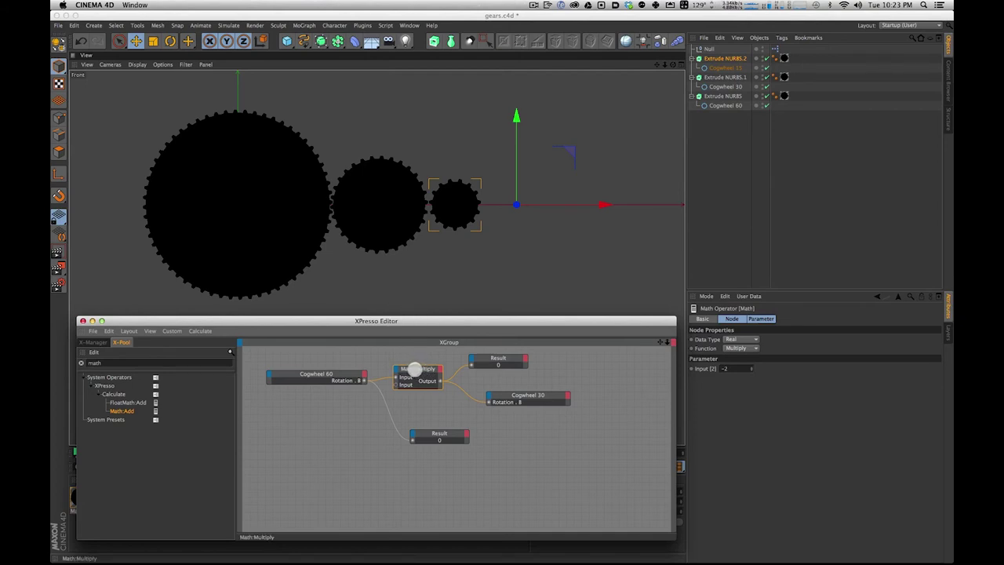
{"action": "left_click_drag", "start_coordinate": [413, 368], "coordinate": [594, 361], "text": "ctrl"}
{"action": "left_click", "coordinate": [633, 390]}
{"action": "left_click_drag", "start_coordinate": [522, 396], "coordinate": [502, 389]}
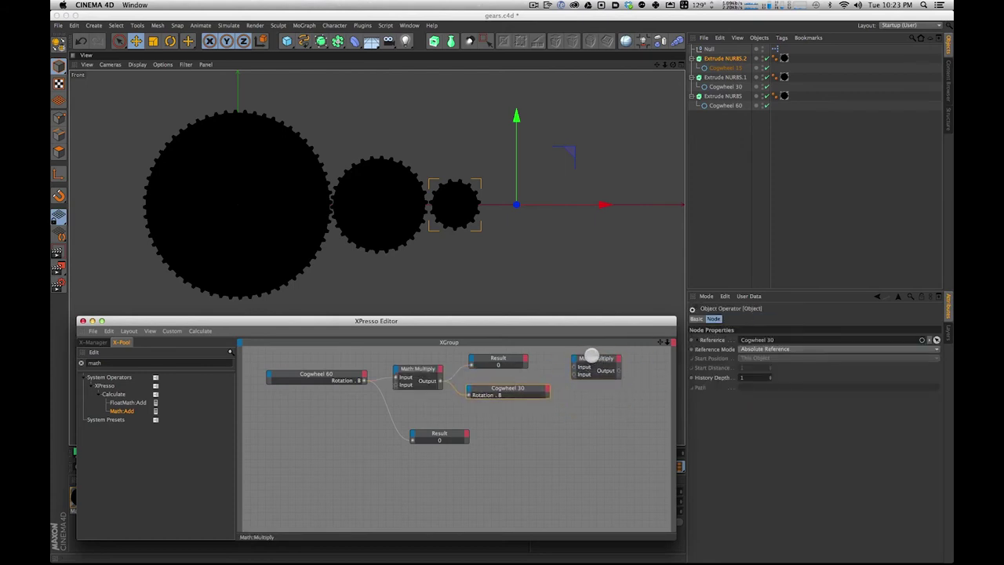
{"action": "left_click", "coordinate": [592, 357]}
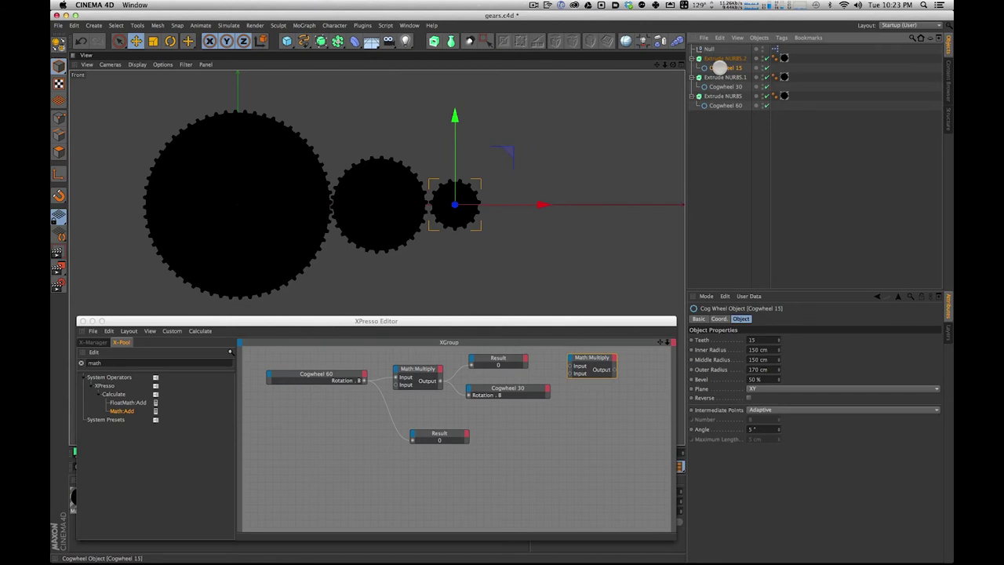
Step: Add Cogwheel 15 to the XPresso graph as a node with a Rotation . B input port
{"action": "left_click", "coordinate": [598, 427]}
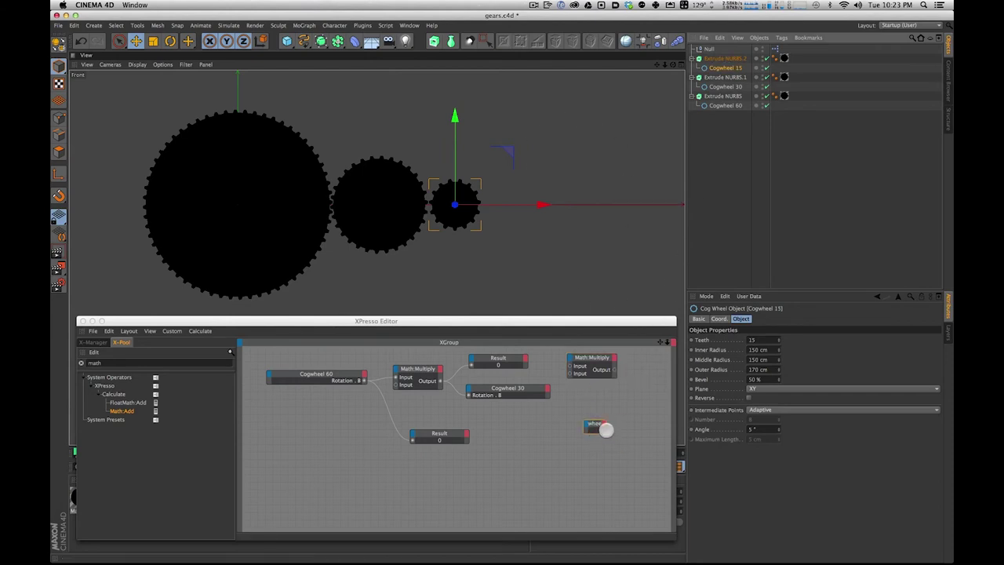
{"action": "left_click_drag", "start_coordinate": [605, 429], "coordinate": [632, 430]}
{"action": "left_click", "coordinate": [590, 423]}
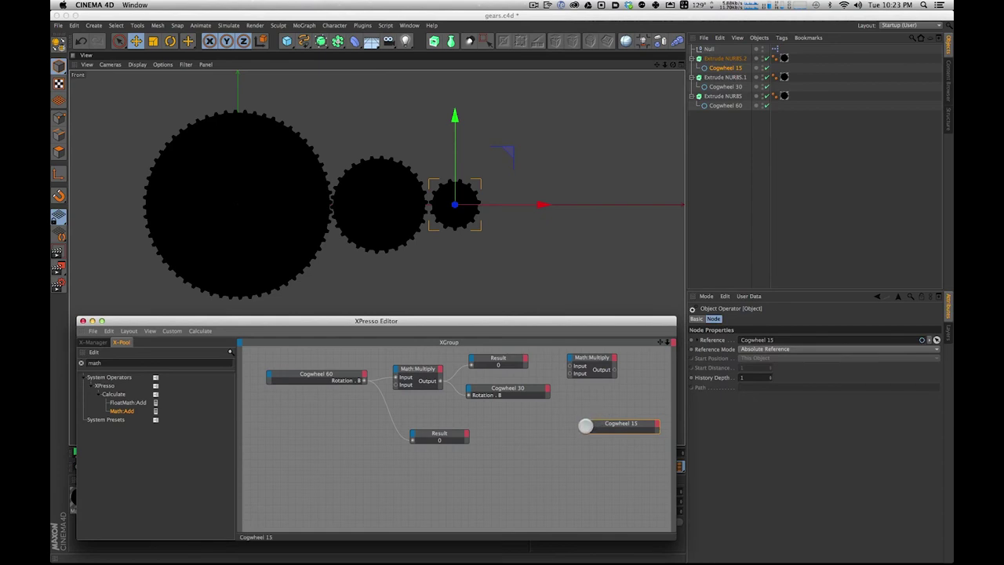
{"action": "left_click", "coordinate": [585, 426]}
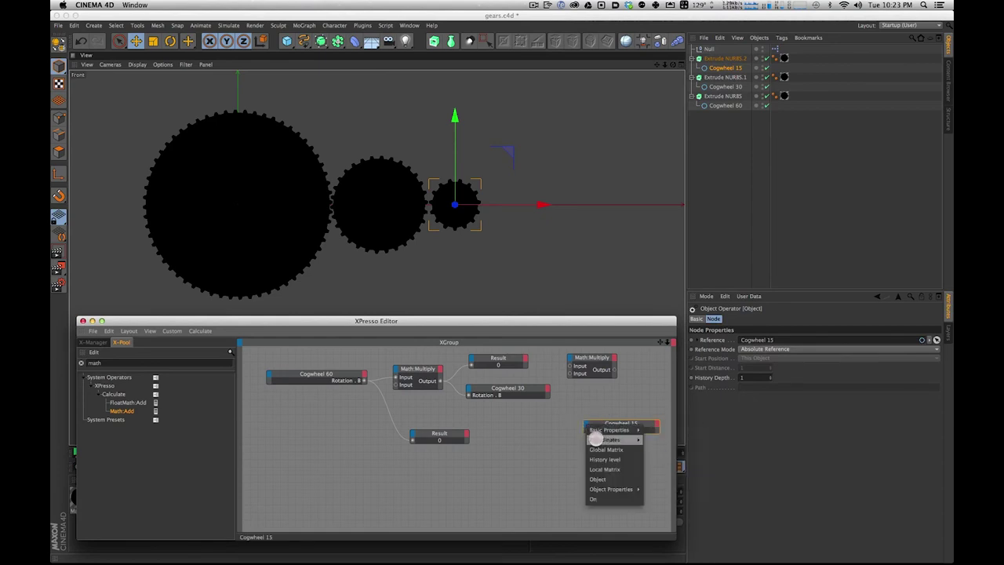
{"action": "mouse_move", "coordinate": [609, 438]}
{"action": "mouse_move", "coordinate": [665, 478]}
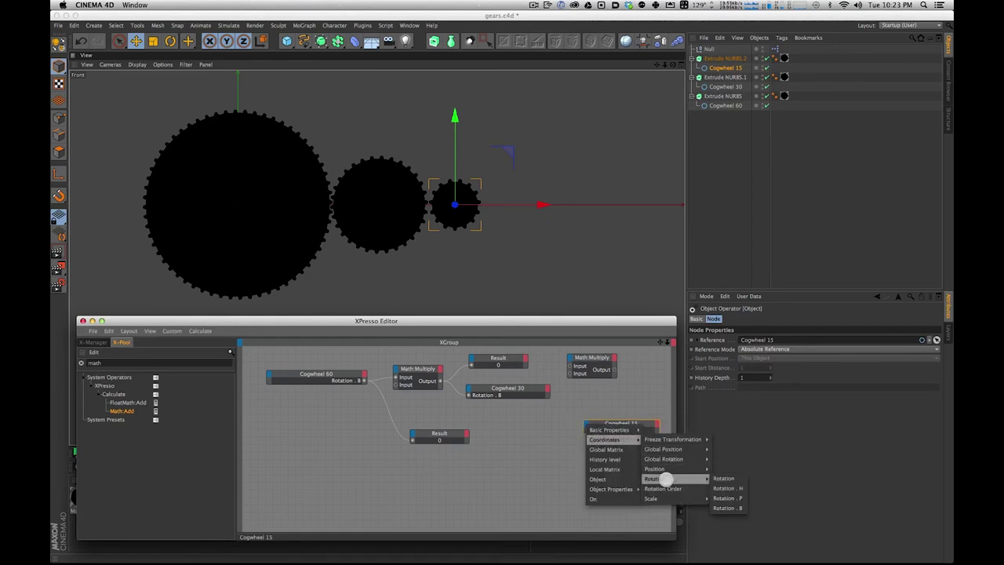
{"action": "left_click", "coordinate": [725, 507]}
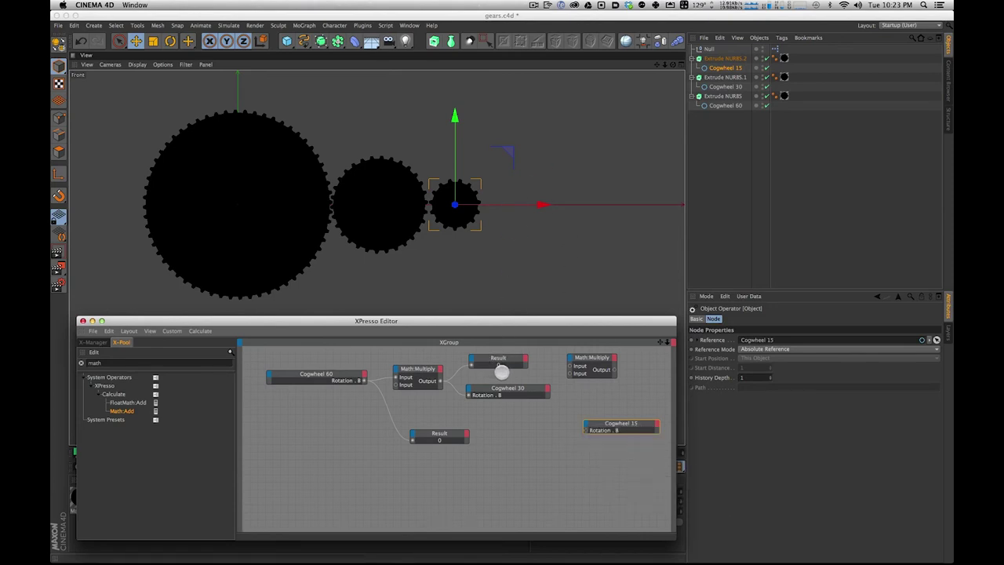
Step: Add a Rotation . B output port to the Cogwheel 30 node
{"action": "mouse_move", "coordinate": [522, 388]}
{"action": "left_mouse_down"}
{"action": "mouse_move", "coordinate": [509, 387]}
{"action": "mouse_move", "coordinate": [530, 394]}
{"action": "left_mouse_up"}
{"action": "left_click", "coordinate": [541, 388]}
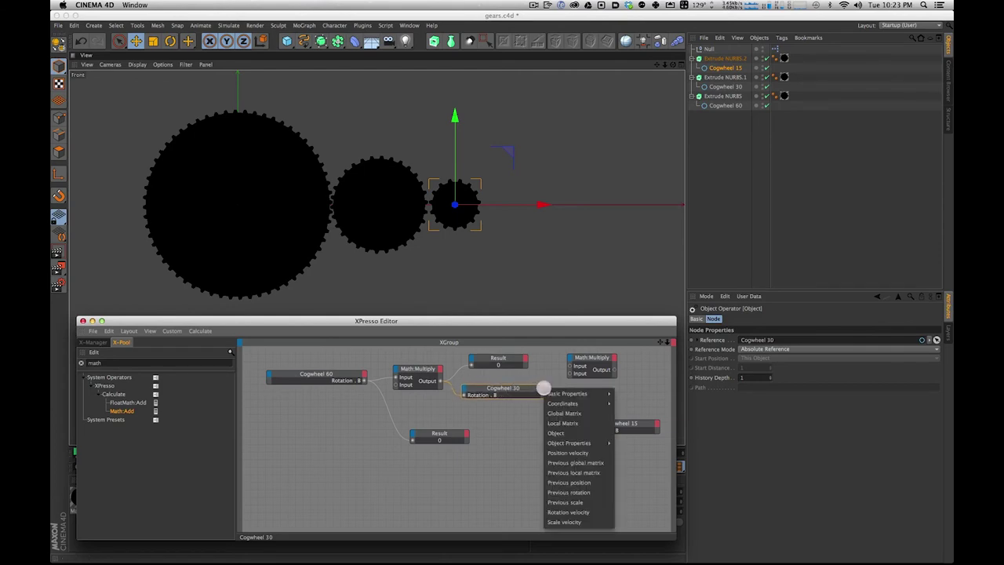
{"action": "mouse_move", "coordinate": [551, 403]}
{"action": "mouse_move", "coordinate": [632, 442]}
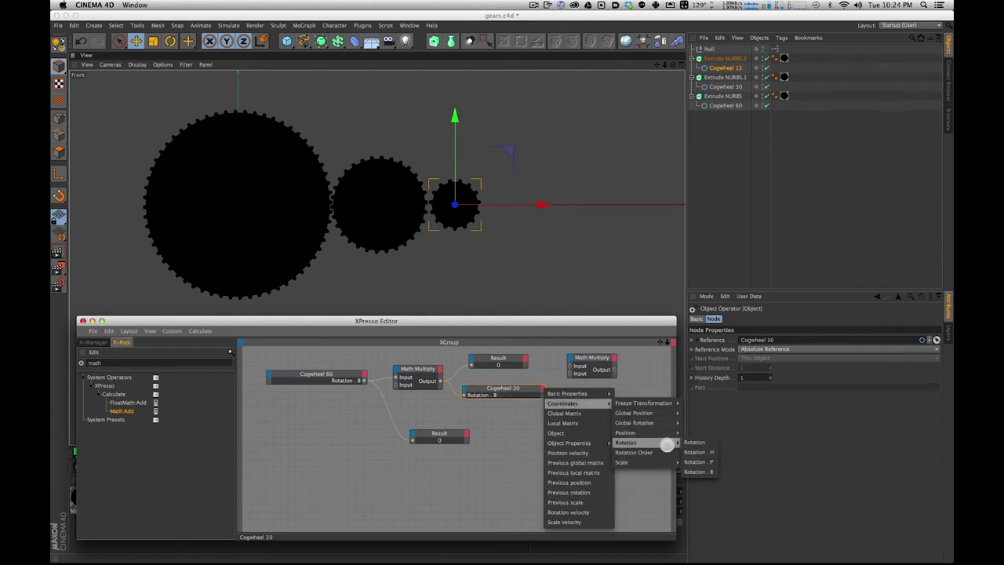
{"action": "left_click", "coordinate": [698, 471]}
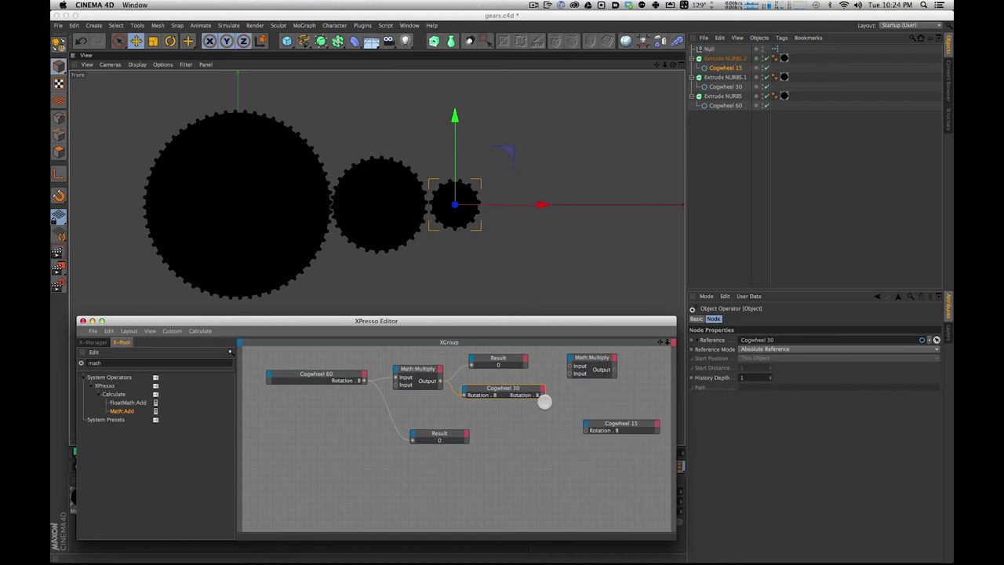
Step: Connect Cogwheel 30's Rotation . B output to the first input of the duplicated Math:Multiply node
{"action": "left_click", "coordinate": [314, 373]}
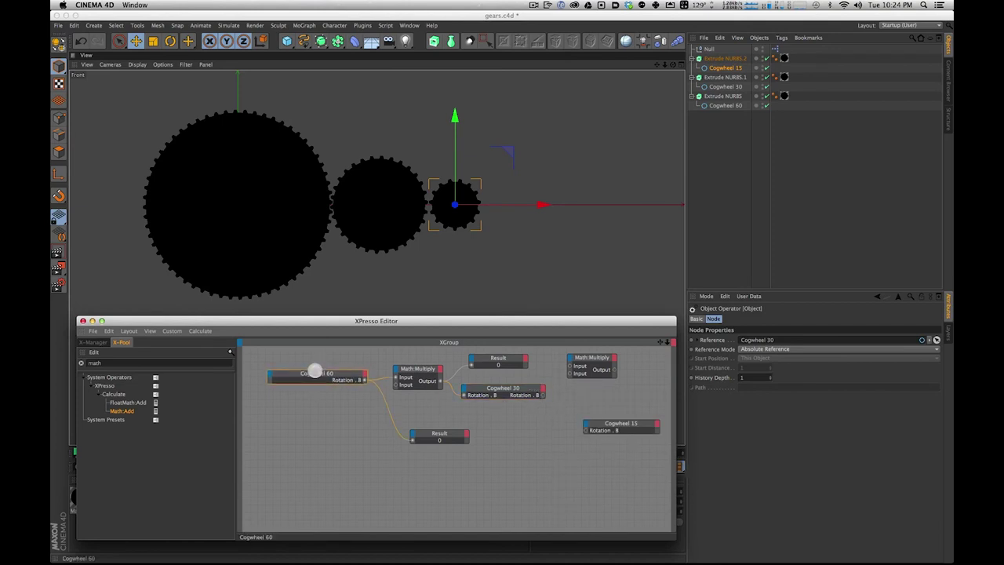
{"action": "left_click", "coordinate": [481, 388]}
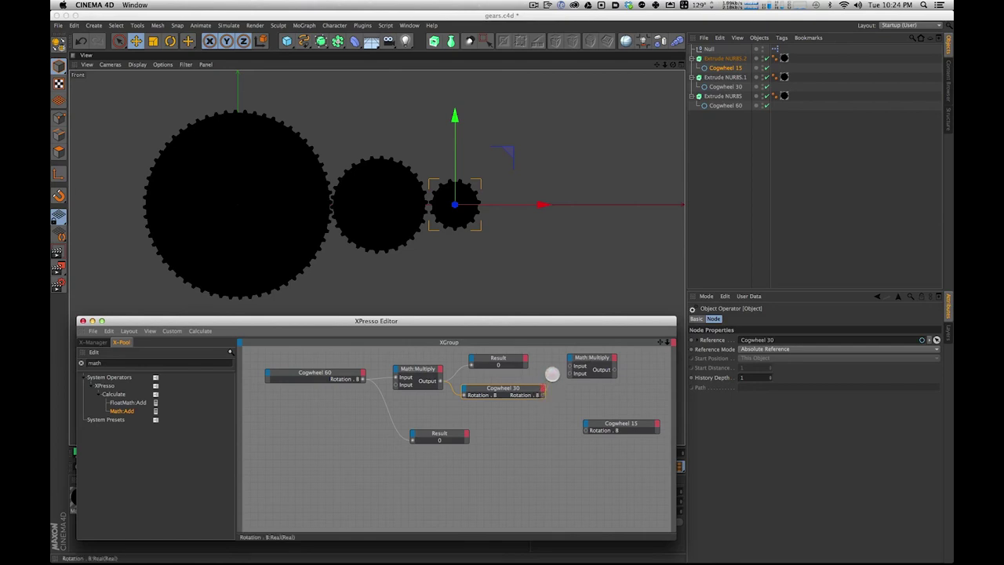
{"action": "left_click_drag", "start_coordinate": [570, 365], "coordinate": [571, 365]}
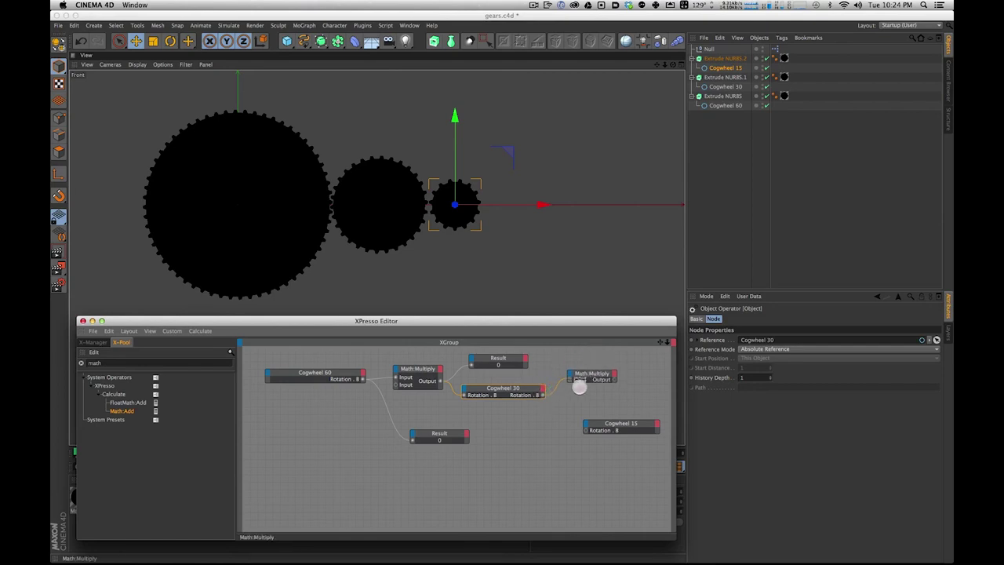
{"action": "left_click", "coordinate": [584, 377]}
Step: Spread the nodes out in a wider XPresso Editor and connect the second Math:Multiply output to Cogwheel 15's Rotation . B input
{"action": "left_click_drag", "start_coordinate": [596, 356], "coordinate": [561, 435]}
{"action": "left_click_drag", "start_coordinate": [504, 389], "coordinate": [488, 405]}
{"action": "left_click_drag", "start_coordinate": [549, 431], "coordinate": [558, 425]}
{"action": "left_click_drag", "start_coordinate": [625, 415], "coordinate": [700, 413]}
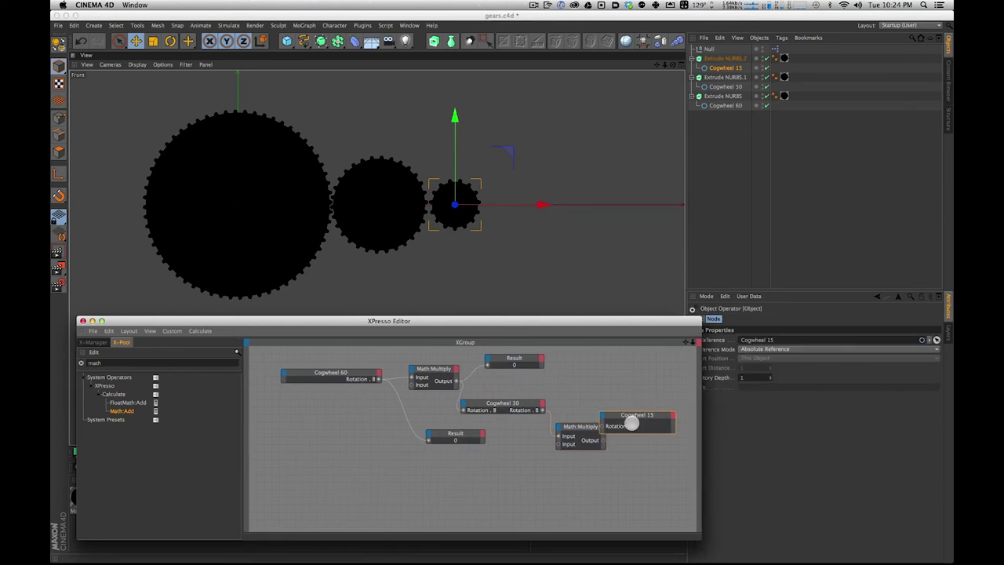
{"action": "left_click_drag", "start_coordinate": [636, 415], "coordinate": [648, 411]}
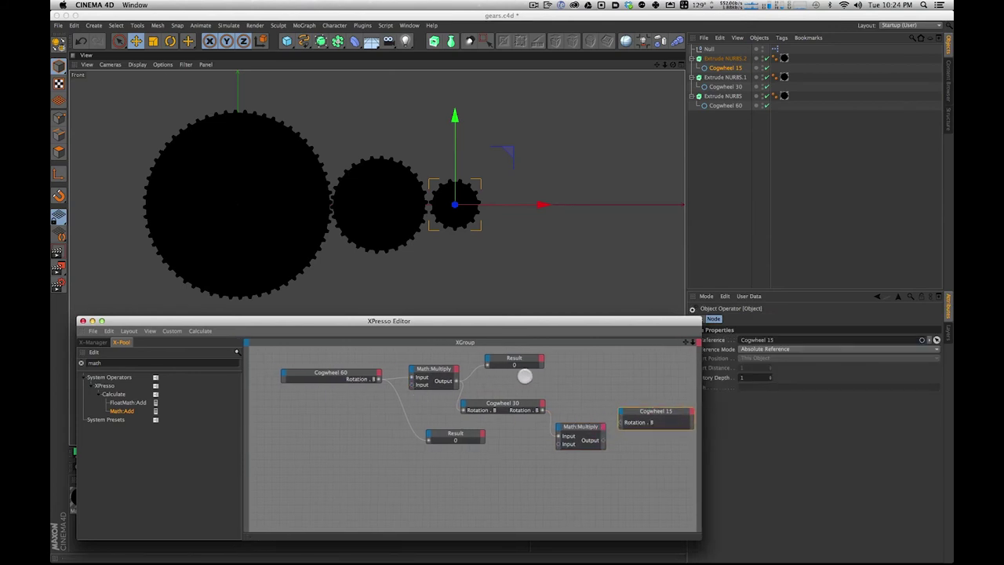
{"action": "scroll", "coordinate": [546, 389], "scroll_direction": "right", "scroll_amount": 3}
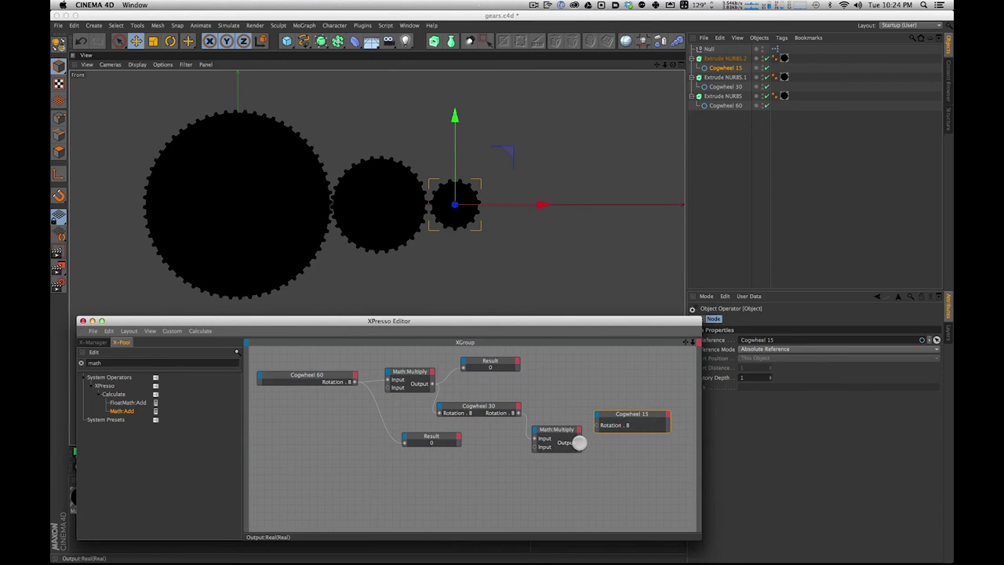
{"action": "left_click_drag", "start_coordinate": [596, 425], "coordinate": [597, 425]}
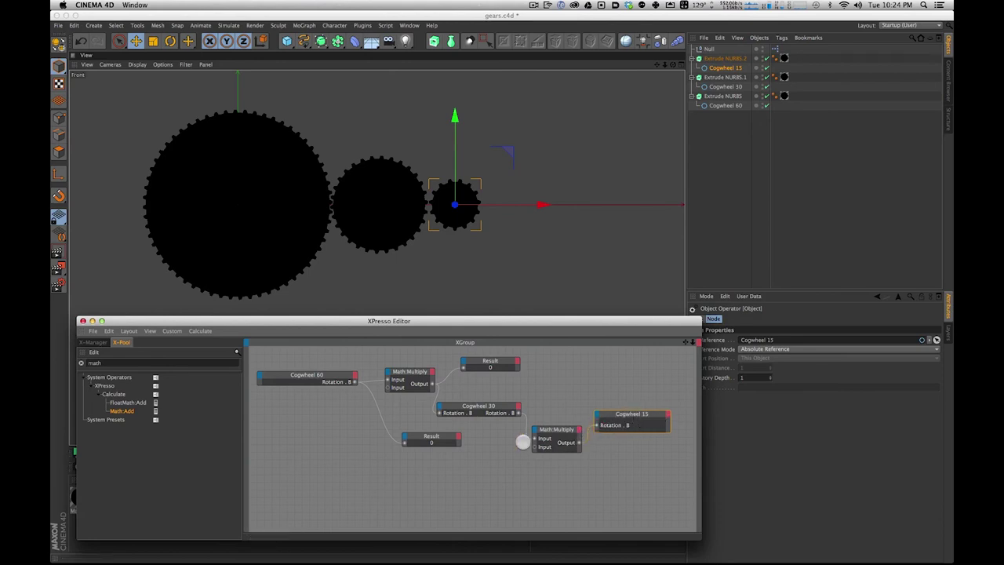
Step: Move both Result nodes away from the gear chain and nudge the first Math:Multiply node toward Cogwheel 60
{"action": "left_click_drag", "start_coordinate": [434, 436], "coordinate": [348, 475]}
{"action": "left_click_drag", "start_coordinate": [488, 360], "coordinate": [547, 337]}
{"action": "left_click_drag", "start_coordinate": [412, 374], "coordinate": [403, 371]}
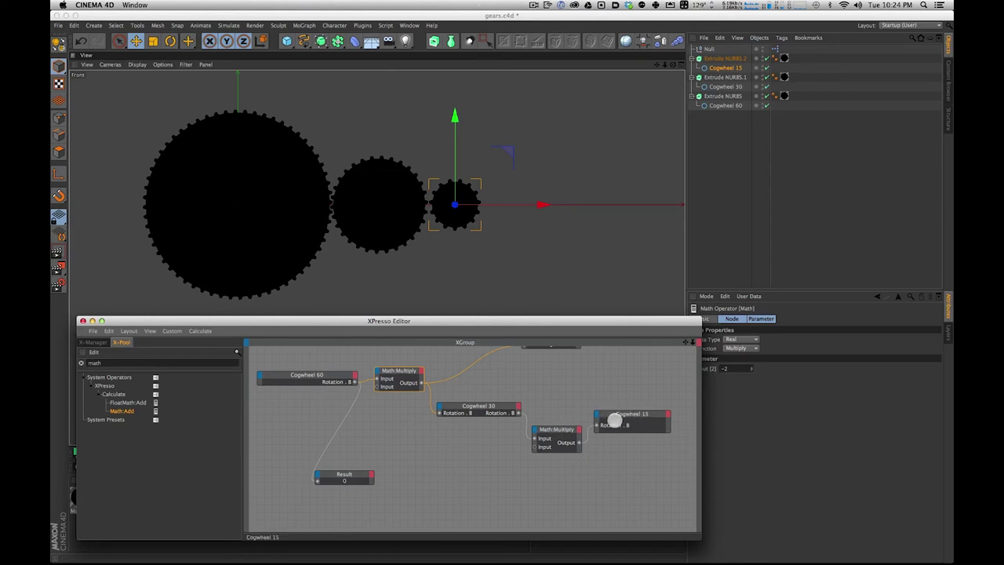
Step: Rotate Cogwheel 60 in the front view to check how all three linked gears turn together
{"action": "left_click", "coordinate": [771, 144]}
{"action": "left_click", "coordinate": [722, 105]}
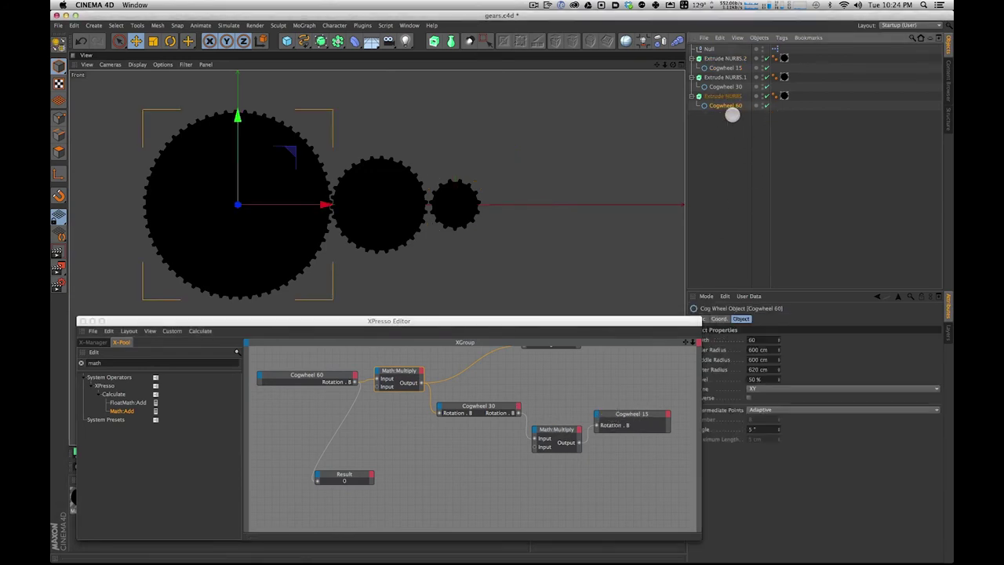
{"action": "key", "text": "r"}
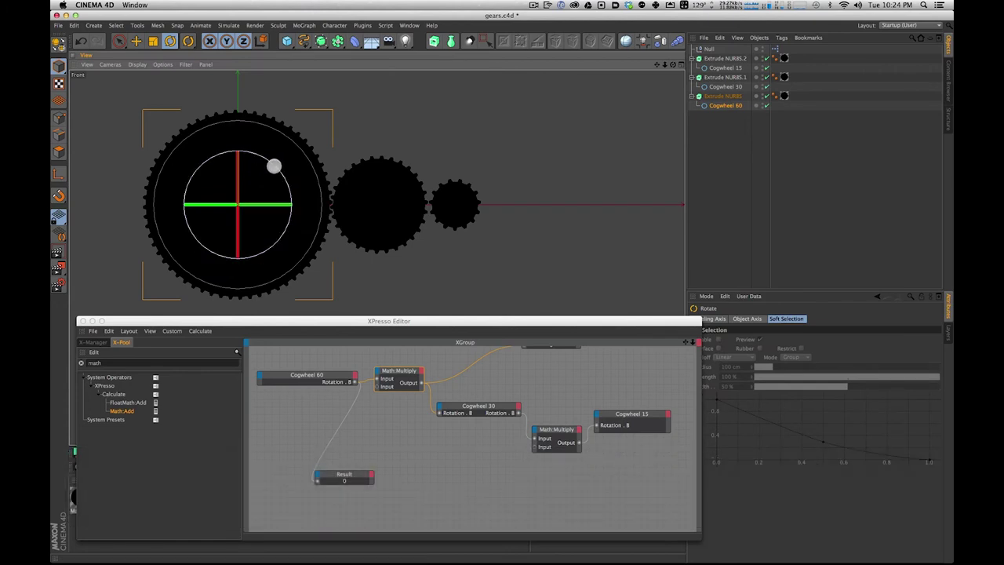
{"action": "left_click_drag", "start_coordinate": [273, 164], "coordinate": [284, 229]}
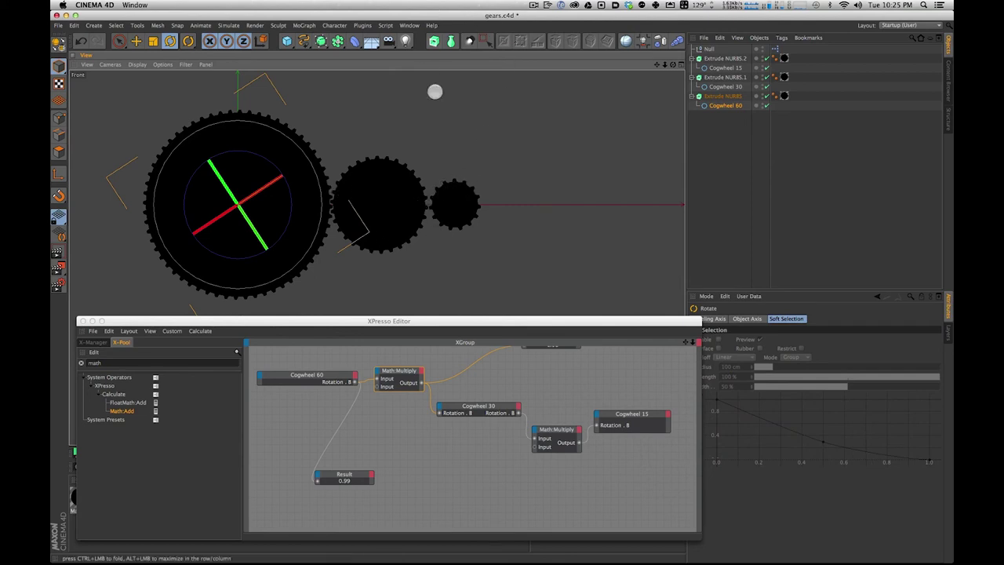
Step: Rearrange the Cogwheel 30, second Math:Multiply and Cogwheel 15 nodes to open a gap before Cogwheel 15
{"action": "left_click_drag", "start_coordinate": [618, 408], "coordinate": [633, 402]}
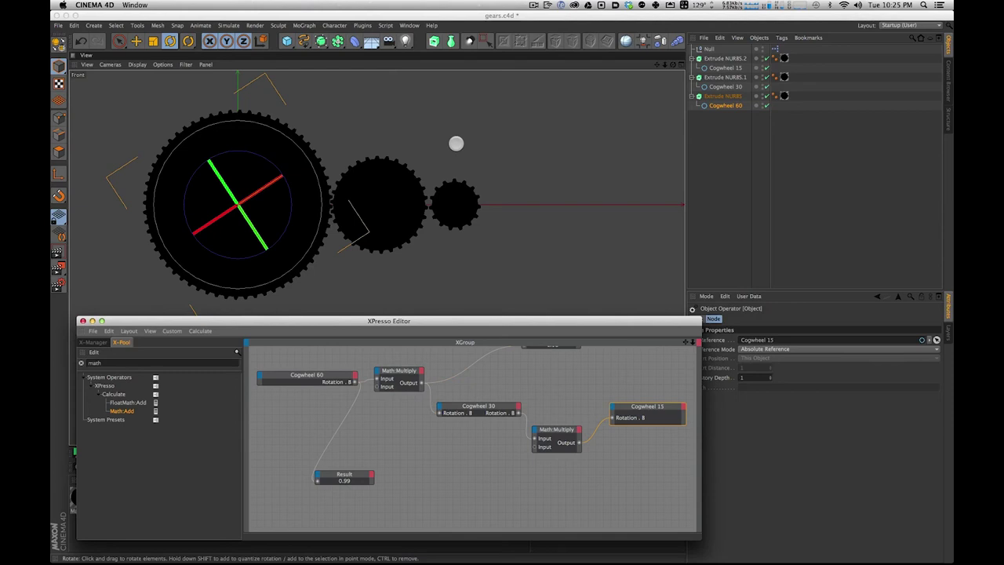
{"action": "left_click_drag", "start_coordinate": [478, 407], "coordinate": [463, 417]}
{"action": "left_click_drag", "start_coordinate": [556, 430], "coordinate": [540, 451]}
{"action": "left_click_drag", "start_coordinate": [642, 407], "coordinate": [648, 389]}
Step: Duplicate the second Math:Multiply node beneath Cogwheel 15 and disconnect the original Multiply output from Cogwheel 15's Rotation . B input
{"action": "left_click_drag", "start_coordinate": [536, 451], "coordinate": [625, 445]}
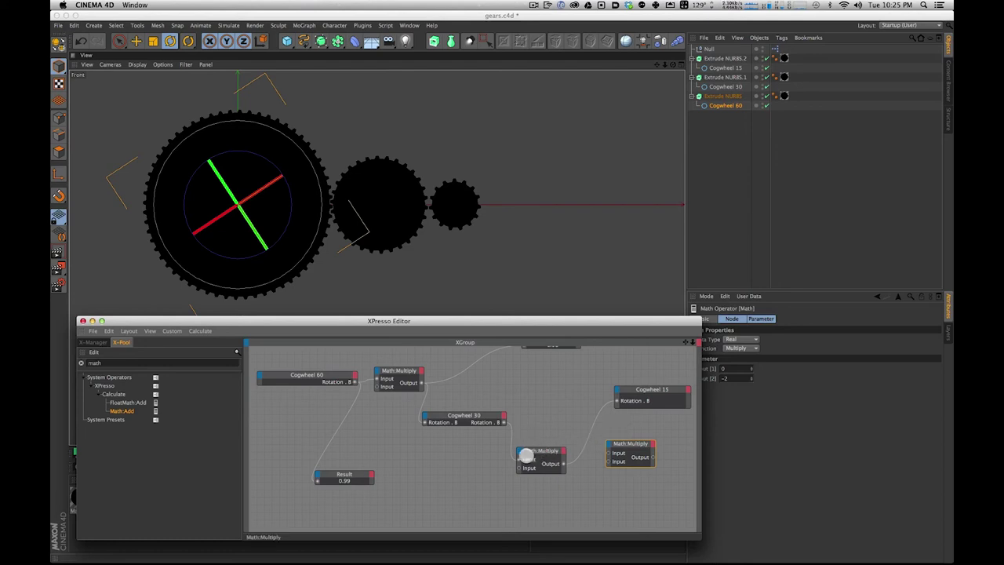
{"action": "left_click_drag", "start_coordinate": [621, 442], "coordinate": [616, 400]}
{"action": "left_click_drag", "start_coordinate": [538, 454], "coordinate": [545, 440]}
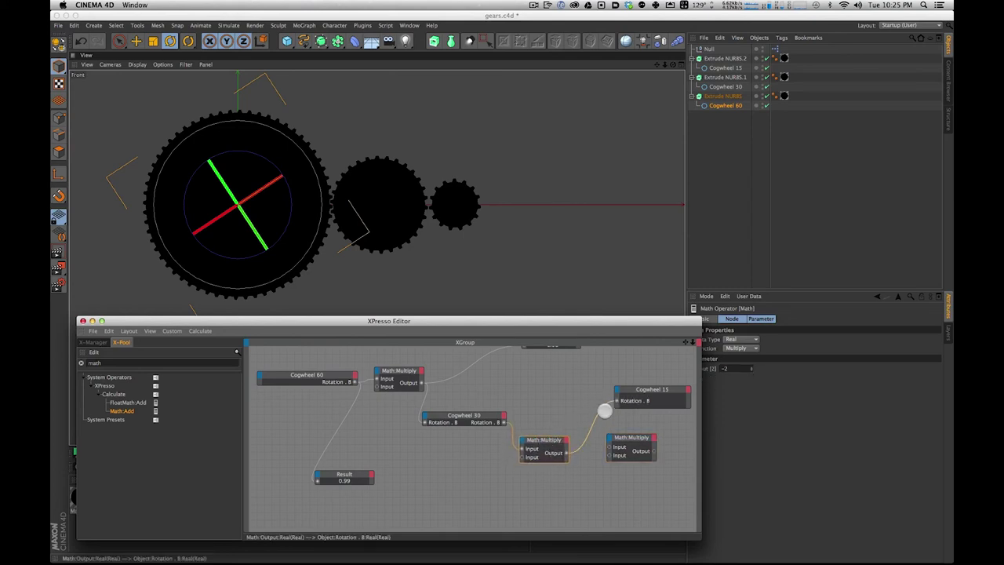
{"action": "left_click_drag", "start_coordinate": [581, 396], "coordinate": [573, 464]}
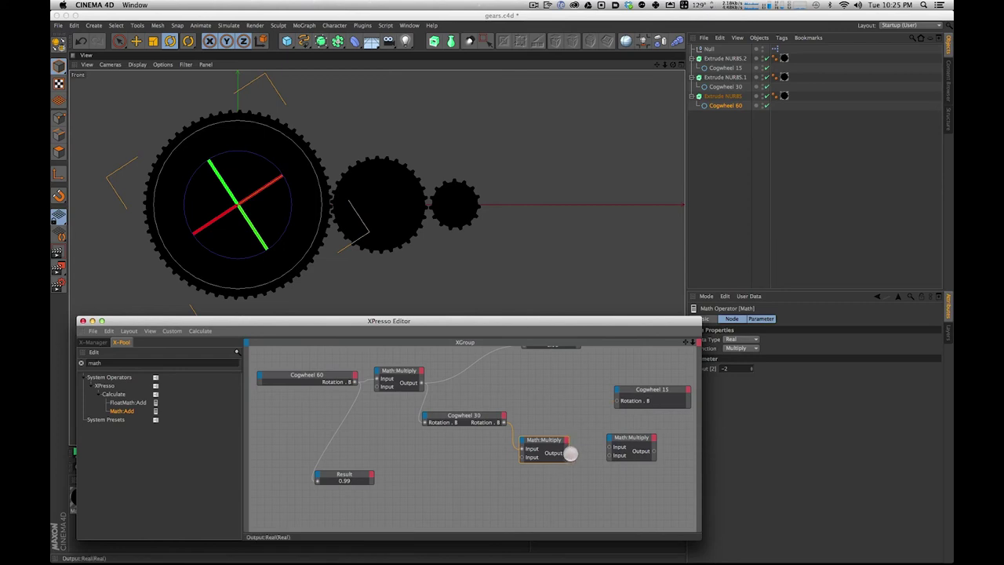
Step: Feed the second Math:Multiply output into the duplicated node, change that node's function to Add and set its second input to 0
{"action": "left_click_drag", "start_coordinate": [645, 450], "coordinate": [630, 448]}
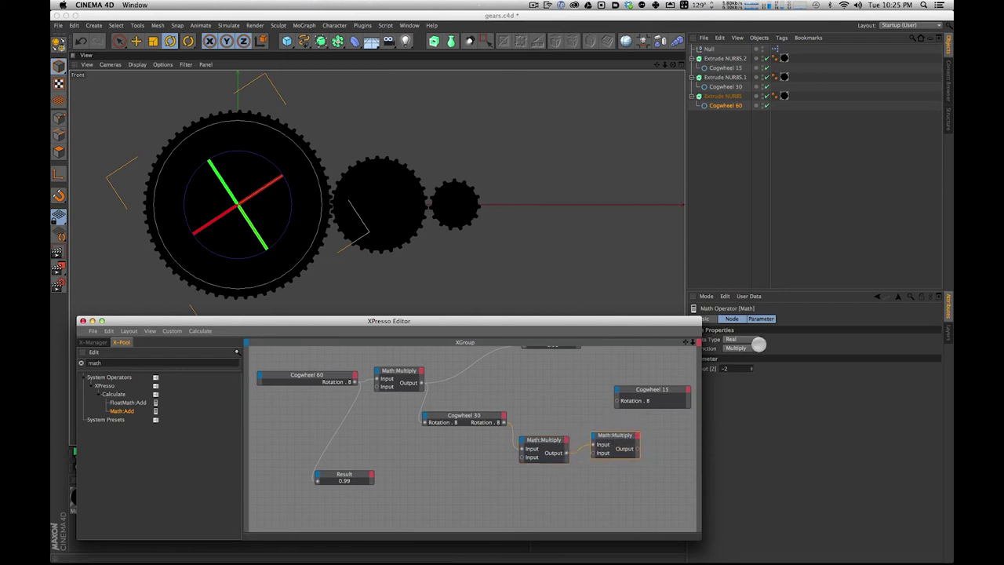
{"action": "left_click", "coordinate": [737, 348]}
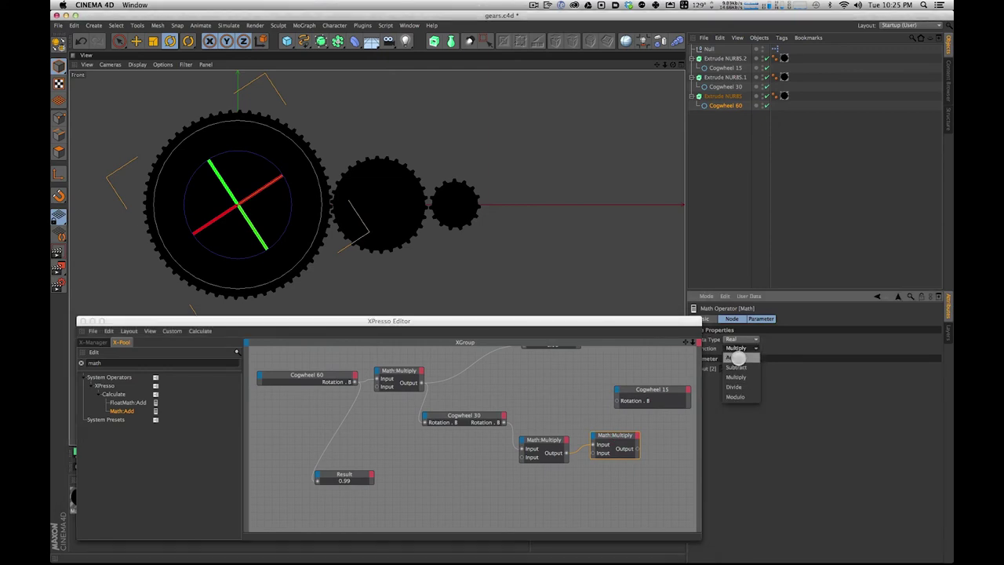
{"action": "left_click", "coordinate": [738, 357]}
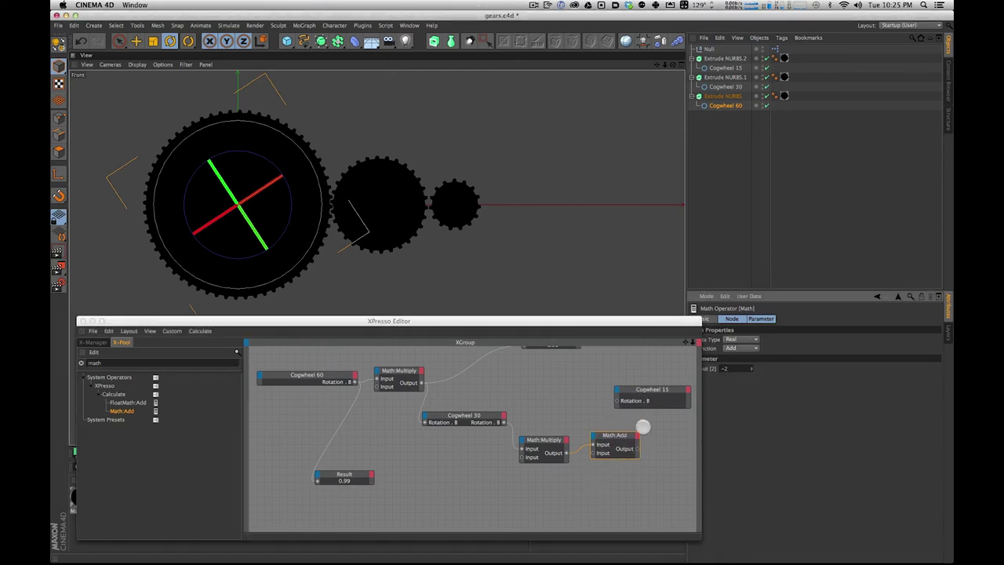
{"action": "left_click", "coordinate": [735, 366]}
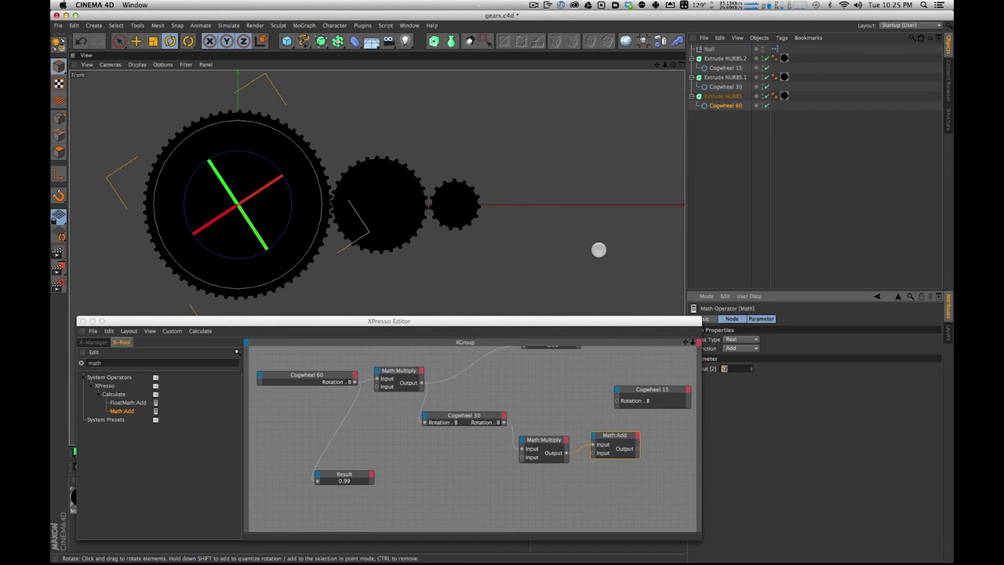
{"action": "type", "text": "0"}
{"action": "key", "text": "Return"}
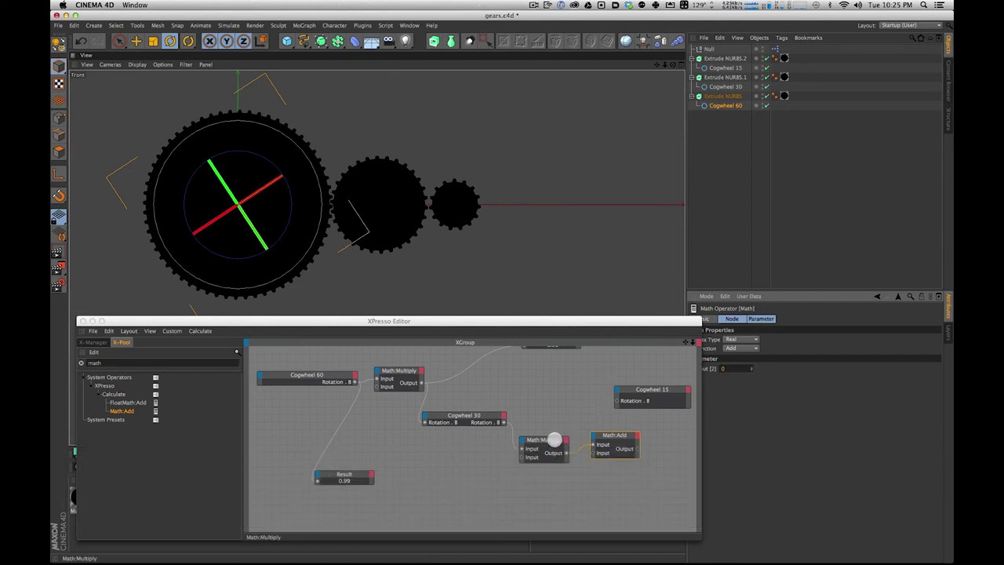
Step: Rearrange the Cogwheel 30, Multiply, Add and Cogwheel 15 nodes and connect the Add output to Cogwheel 15's Rotation . B input
{"action": "left_click_drag", "start_coordinate": [456, 415], "coordinate": [440, 430]}
{"action": "left_click_drag", "start_coordinate": [545, 440], "coordinate": [535, 429]}
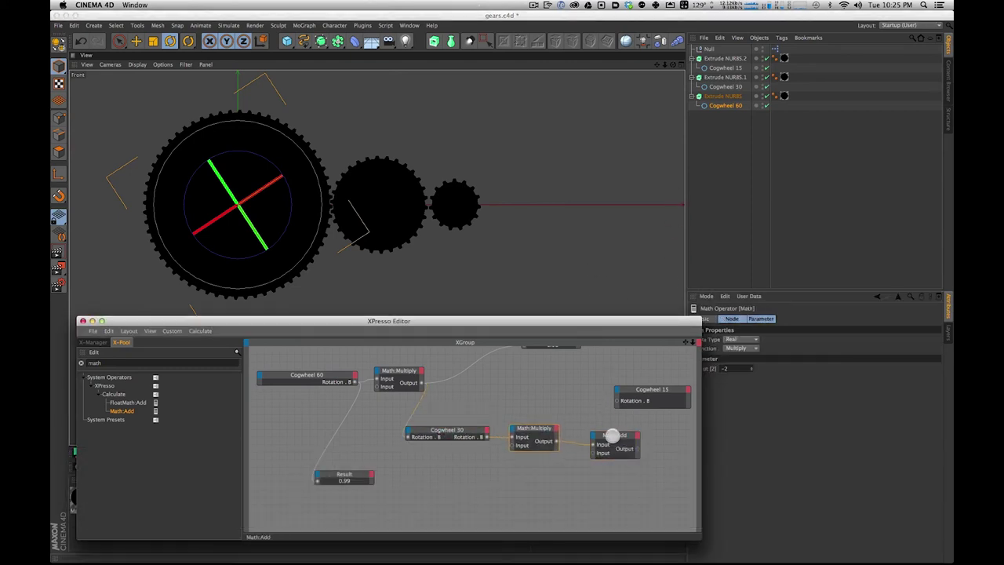
{"action": "left_click_drag", "start_coordinate": [609, 439], "coordinate": [593, 432]}
{"action": "left_click_drag", "start_coordinate": [629, 391], "coordinate": [652, 373]}
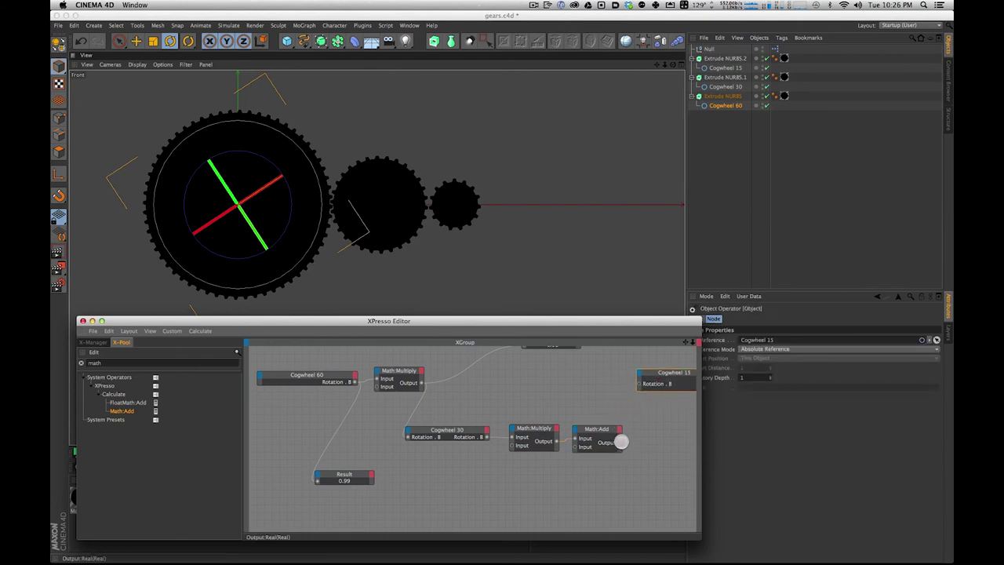
{"action": "left_click_drag", "start_coordinate": [638, 383], "coordinate": [659, 381]}
Step: Rotate Cogwheel 60 in the front view to check the meshing, and shift the XPresso Editor clear of the node attributes
{"action": "left_click_drag", "start_coordinate": [290, 211], "coordinate": [289, 203]}
{"action": "left_click_drag", "start_coordinate": [659, 319], "coordinate": [634, 316]}
{"action": "left_click_drag", "start_coordinate": [643, 376], "coordinate": [640, 378]}
Step: Nudge the Math:Add node closer to Cogwheel 15 and set its second input to 1
{"action": "left_click", "coordinate": [569, 426]}
{"action": "left_click_drag", "start_coordinate": [569, 426], "coordinate": [570, 415]}
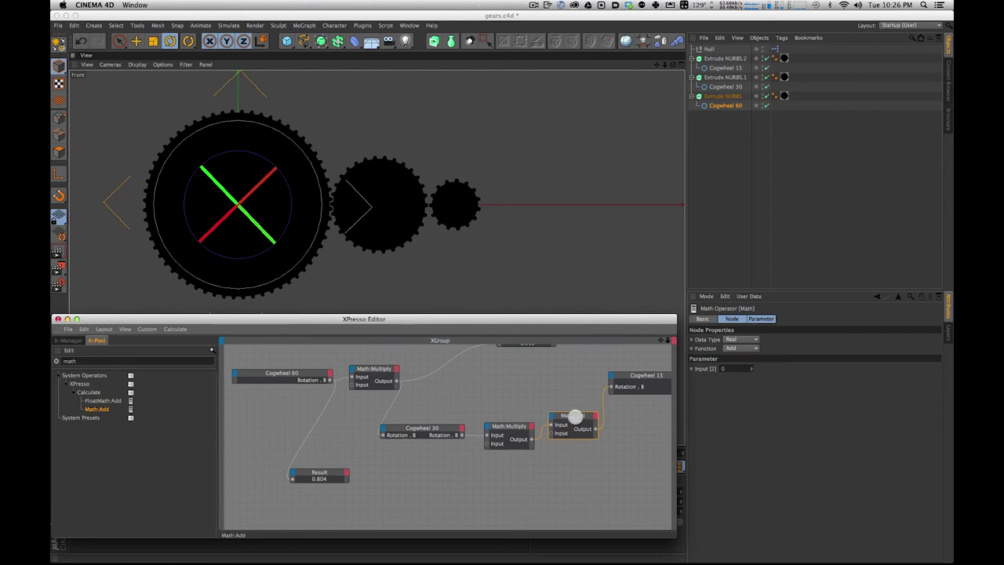
{"action": "left_click", "coordinate": [728, 369]}
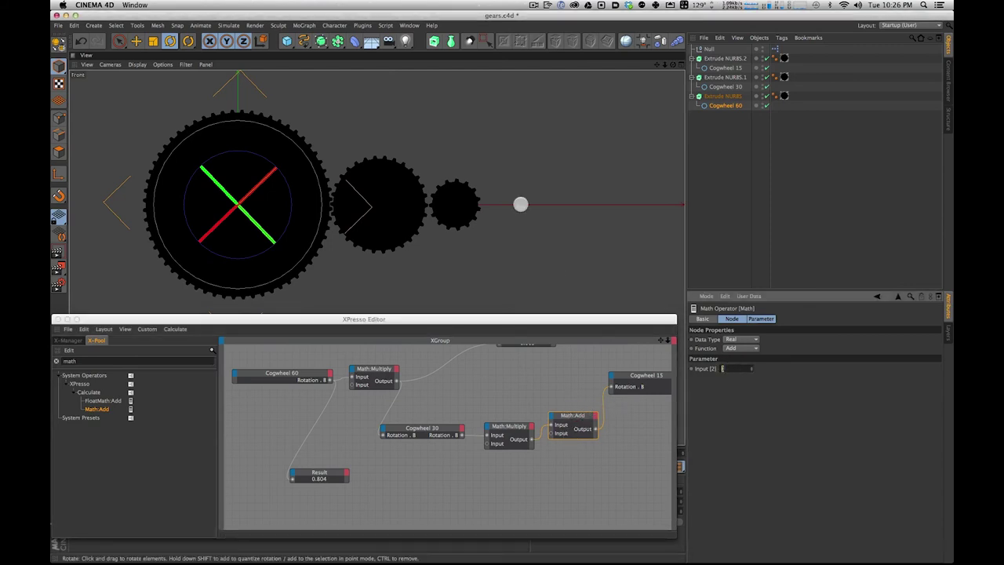
{"action": "type", "text": "1"}
{"action": "key", "text": "Return"}
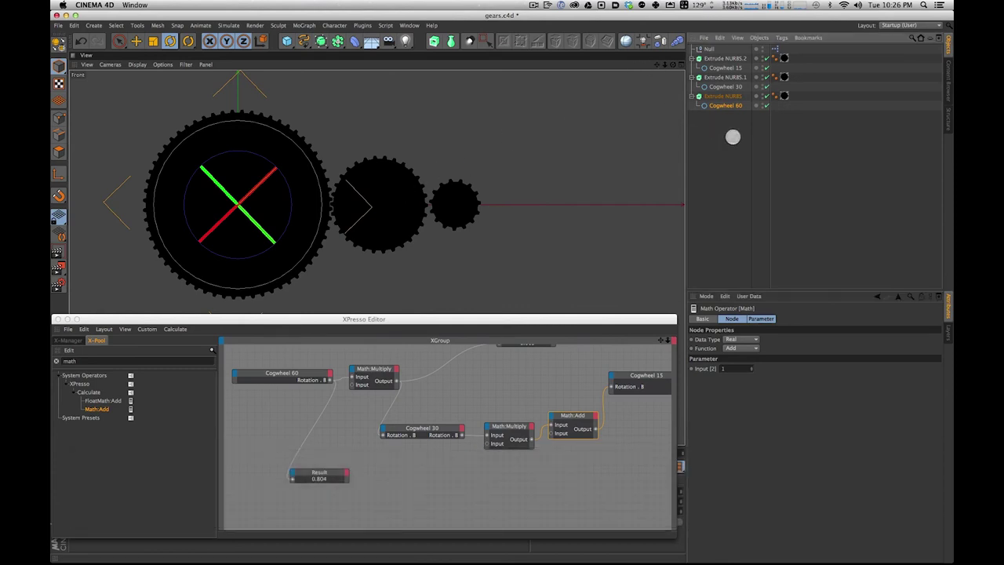
Step: Move Extrude NURBS.2 about 20 cm along the X axis toward Cogwheel 30 so the smallest gear's teeth mesh
{"action": "left_click", "coordinate": [725, 58]}
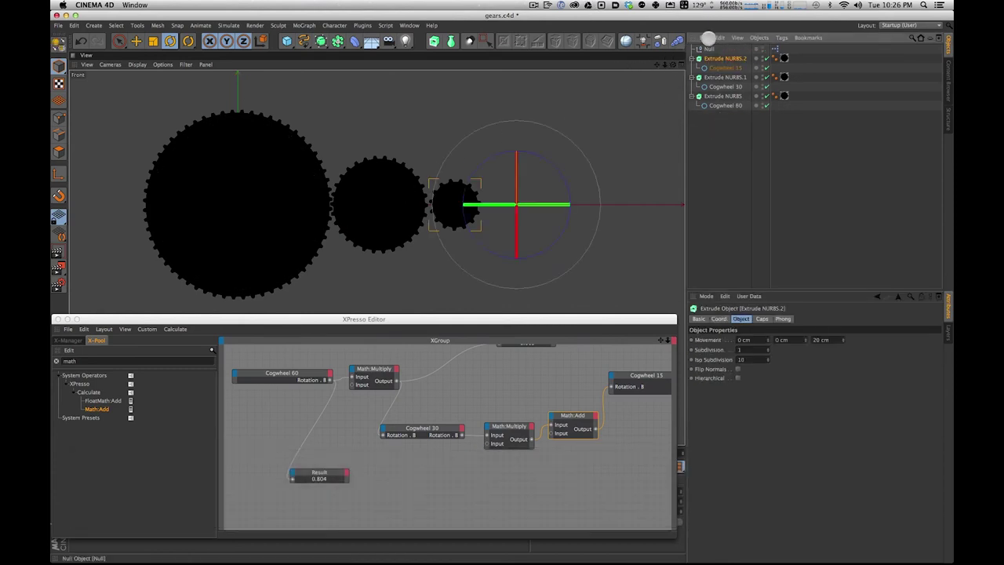
{"action": "key", "text": "e"}
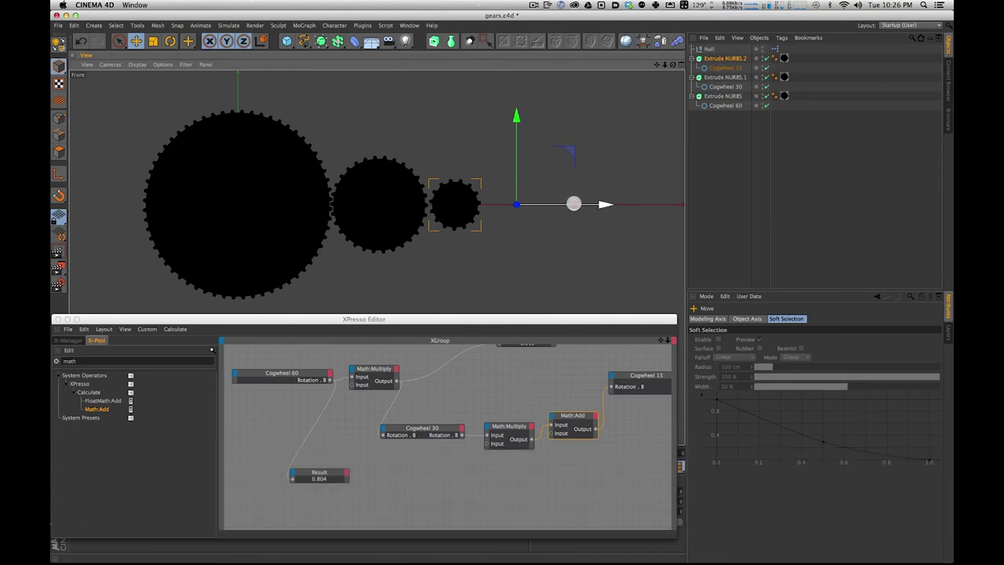
{"action": "left_click_drag", "start_coordinate": [604, 204], "coordinate": [601, 204]}
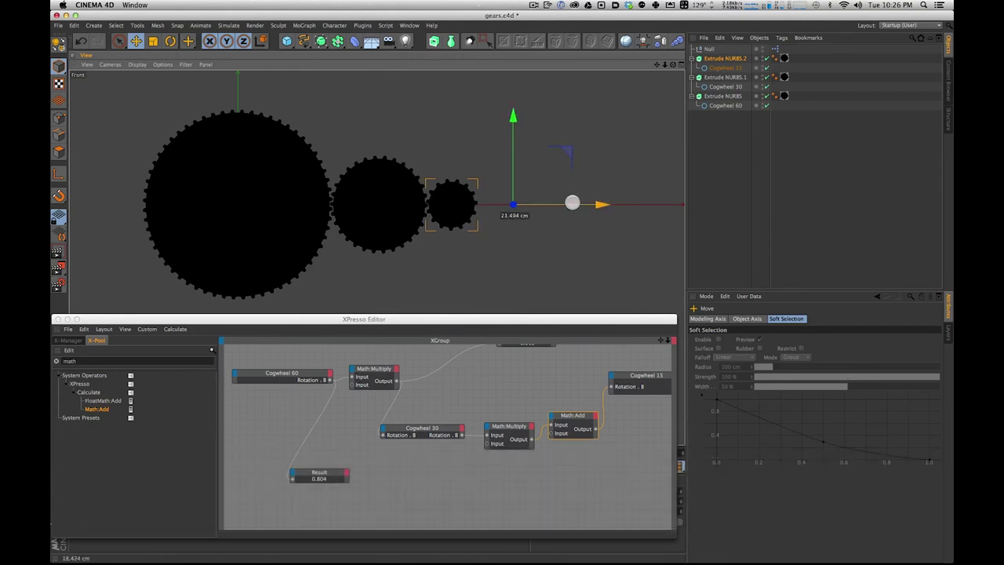
{"action": "left_click_drag", "start_coordinate": [572, 203], "coordinate": [563, 203]}
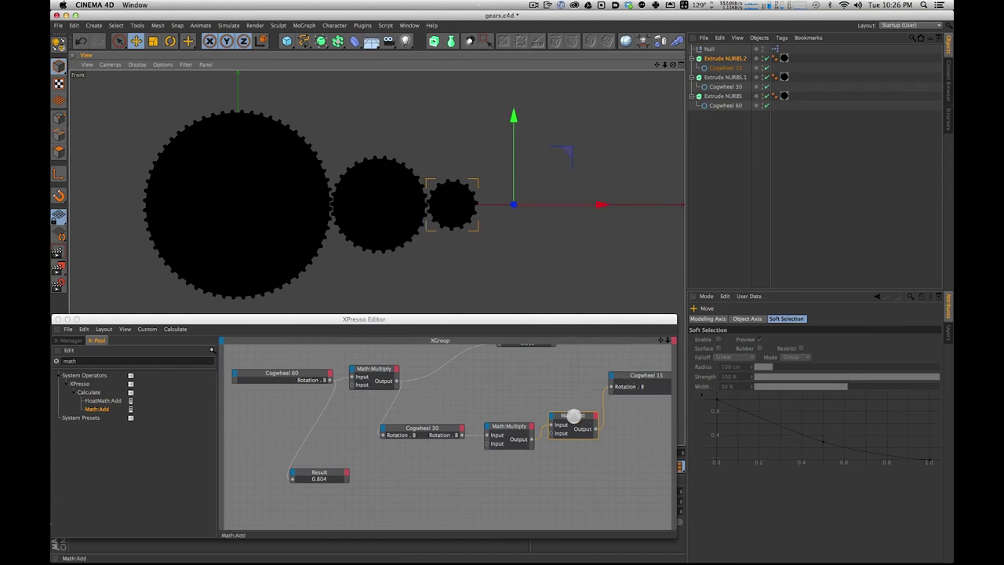
Step: Try 1.1 as the Math:Add node's second input and refine it to 1.05
{"action": "left_click", "coordinate": [575, 415]}
{"action": "type", "text": "1.1"}
{"action": "key", "text": "Return"}
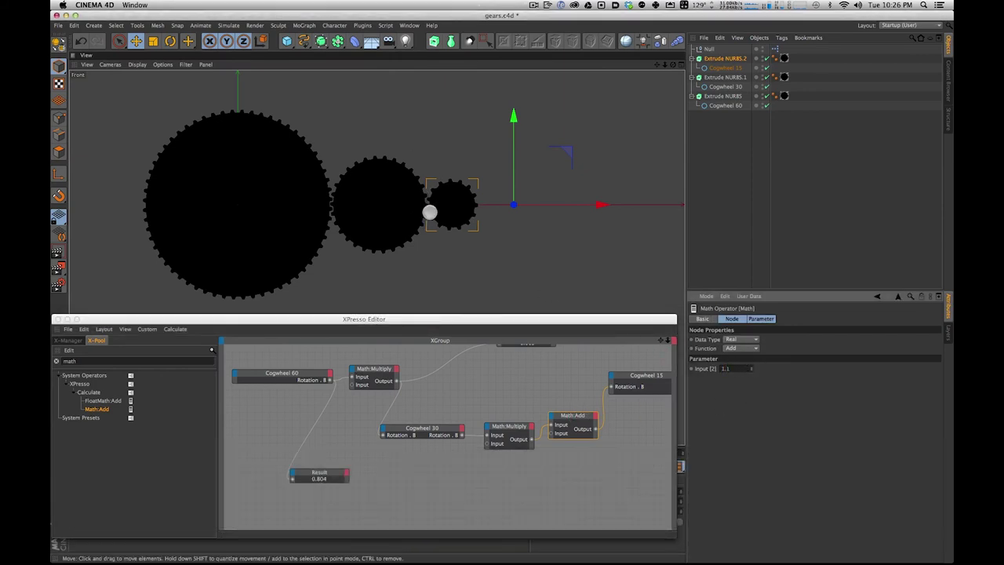
{"action": "double_click", "coordinate": [736, 367]}
{"action": "type", "text": "1.05"}
{"action": "key", "text": "Return"}
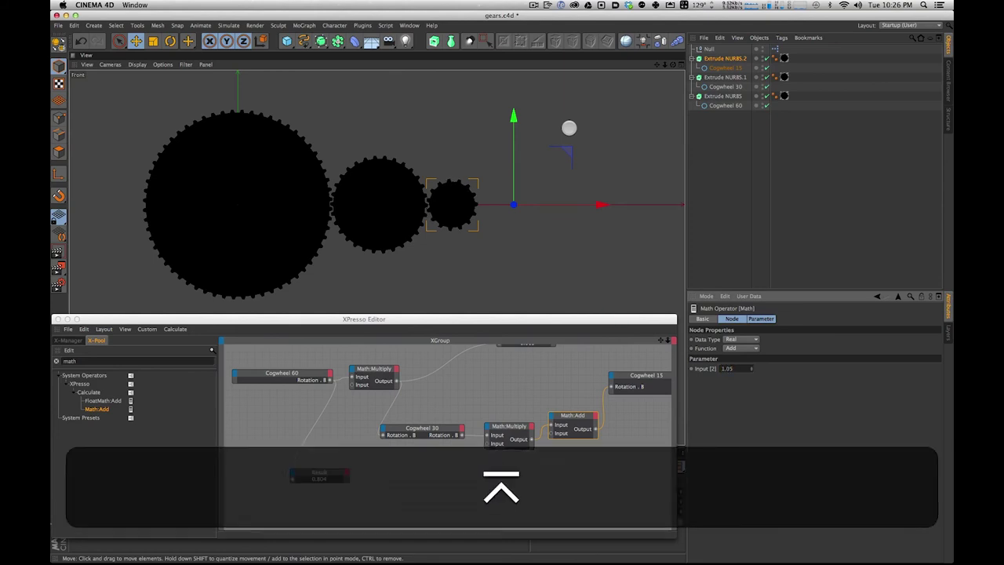
Step: Rotate Cogwheel 60 to a banking of about 74° to check how the three gears turn together
{"action": "left_click", "coordinate": [729, 106]}
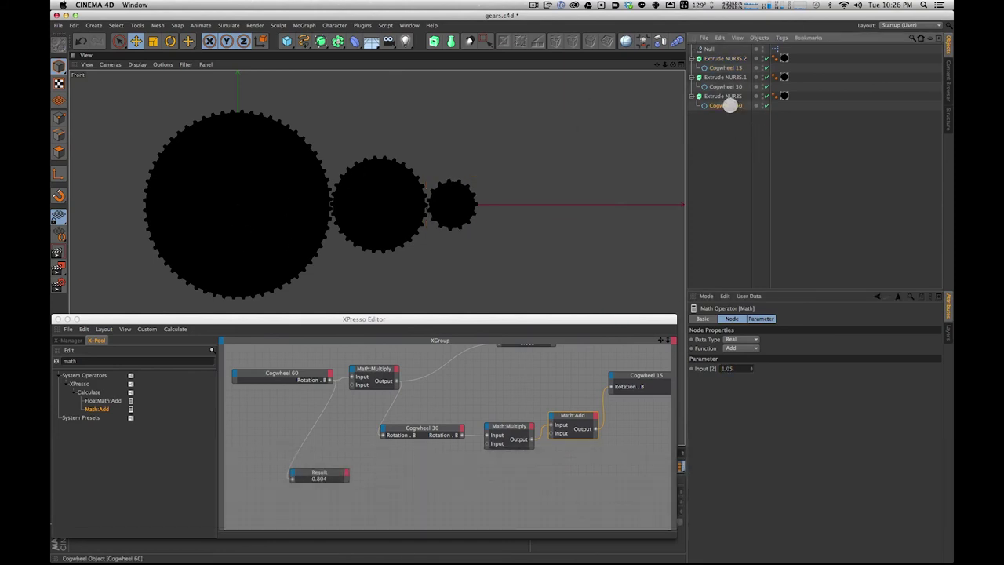
{"action": "key", "text": "r"}
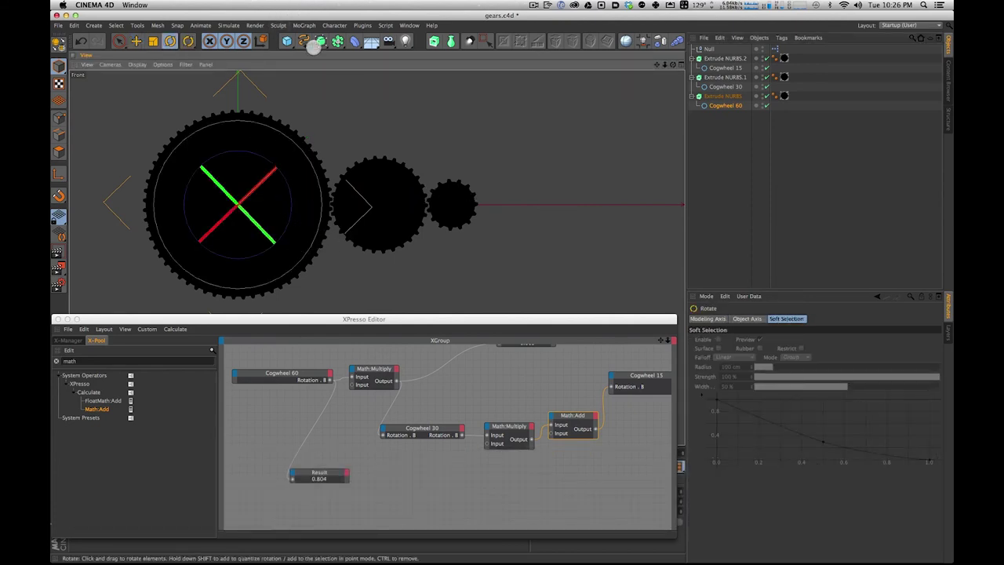
{"action": "left_click_drag", "start_coordinate": [294, 195], "coordinate": [285, 220]}
Step: Enlarge the first Multiply's Result node and place copies reading Cogwheel 30's rotation, the second Multiply output and the Add output
{"action": "left_click_drag", "start_coordinate": [503, 345], "coordinate": [506, 368]}
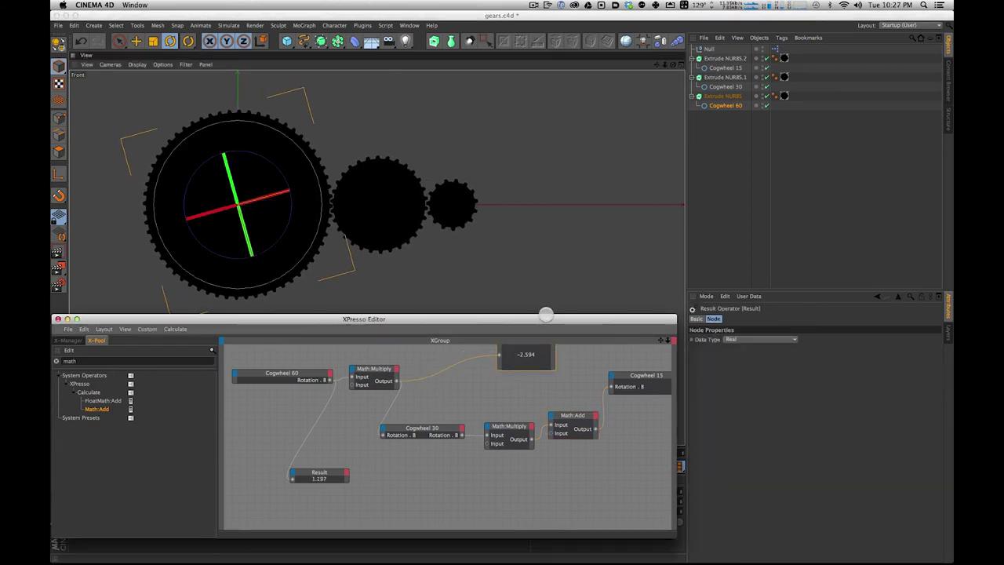
{"action": "left_click_drag", "start_coordinate": [512, 369], "coordinate": [512, 384]}
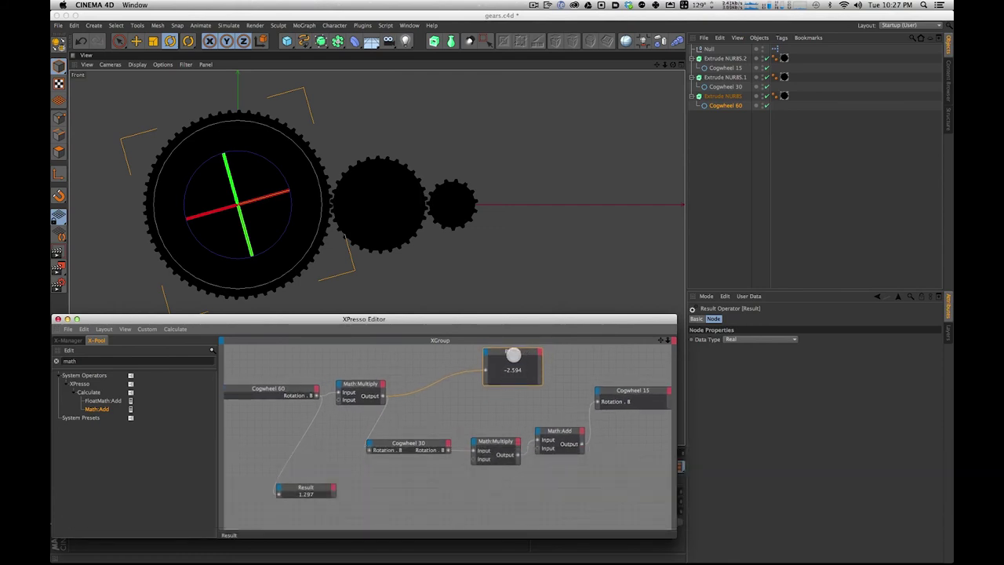
{"action": "left_click_drag", "start_coordinate": [513, 354], "coordinate": [428, 466]}
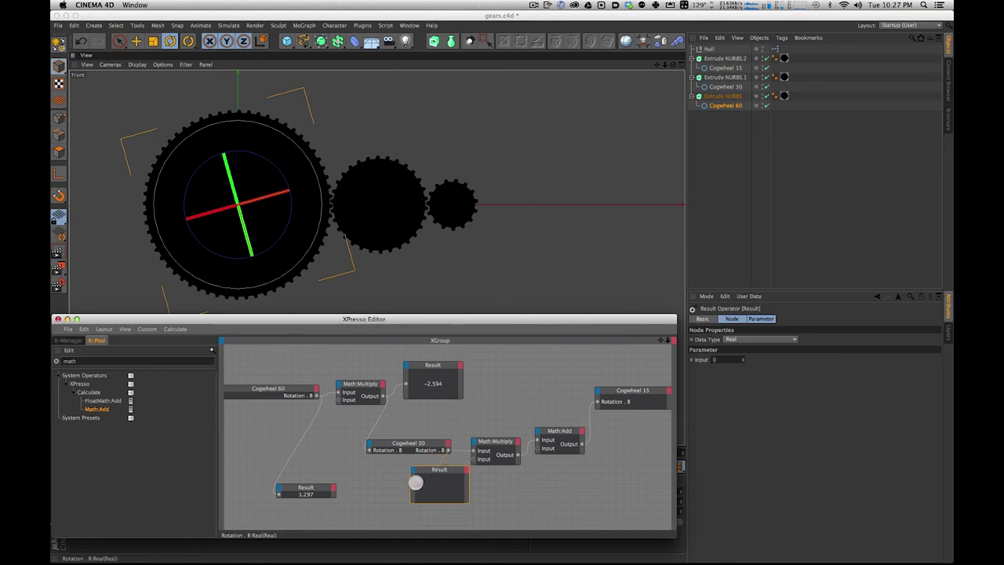
{"action": "left_click_drag", "start_coordinate": [413, 487], "coordinate": [583, 477]}
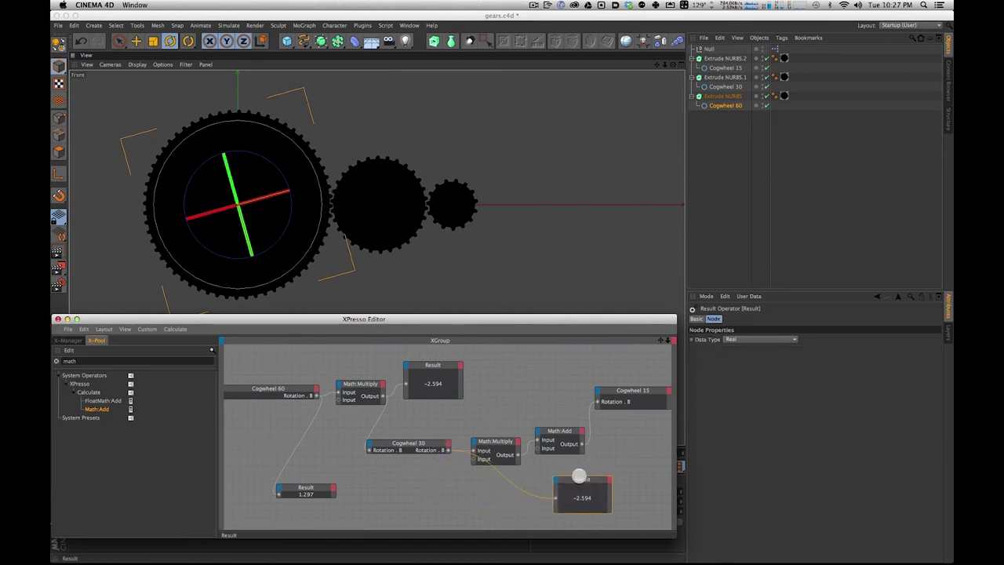
{"action": "left_click_drag", "start_coordinate": [515, 455], "coordinate": [645, 424]}
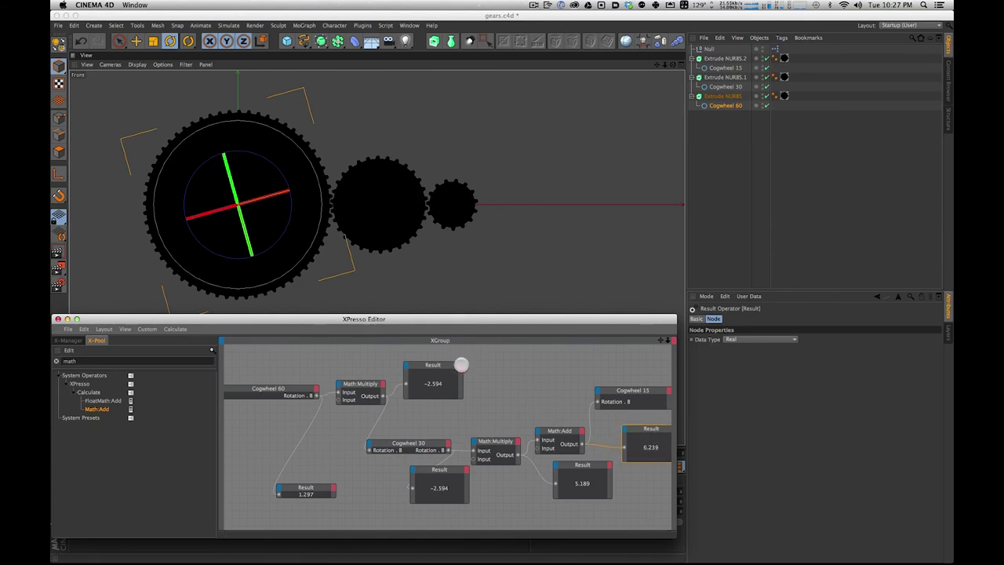
Step: Fit the whole node graph into view in the XPresso Editor and close the editor
{"action": "key", "text": "2"}
{"action": "left_click_drag", "start_coordinate": [510, 385], "coordinate": [417, 421]}
{"action": "left_click_drag", "start_coordinate": [450, 330], "coordinate": [466, 328]}
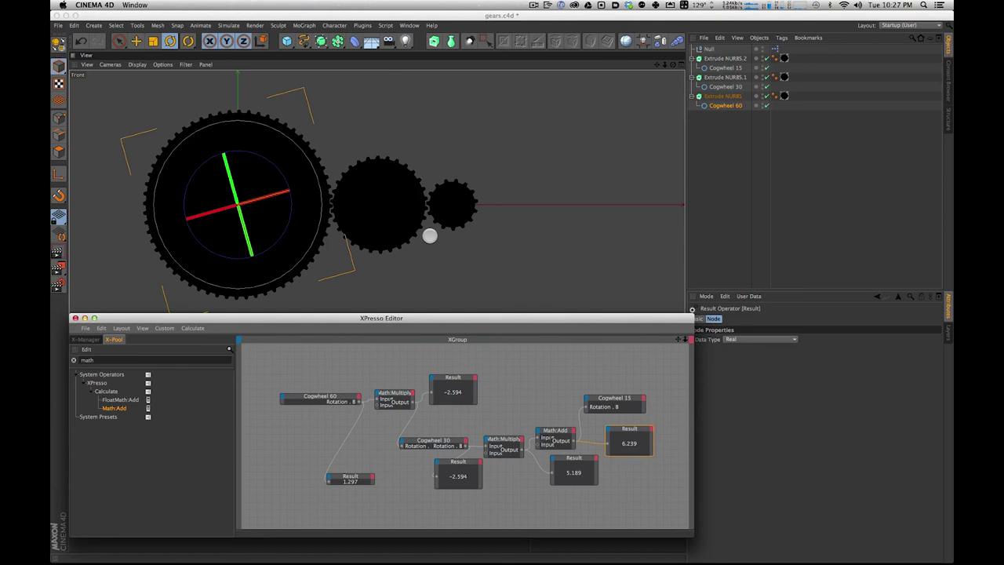
{"action": "left_click_drag", "start_coordinate": [183, 316], "coordinate": [222, 315]}
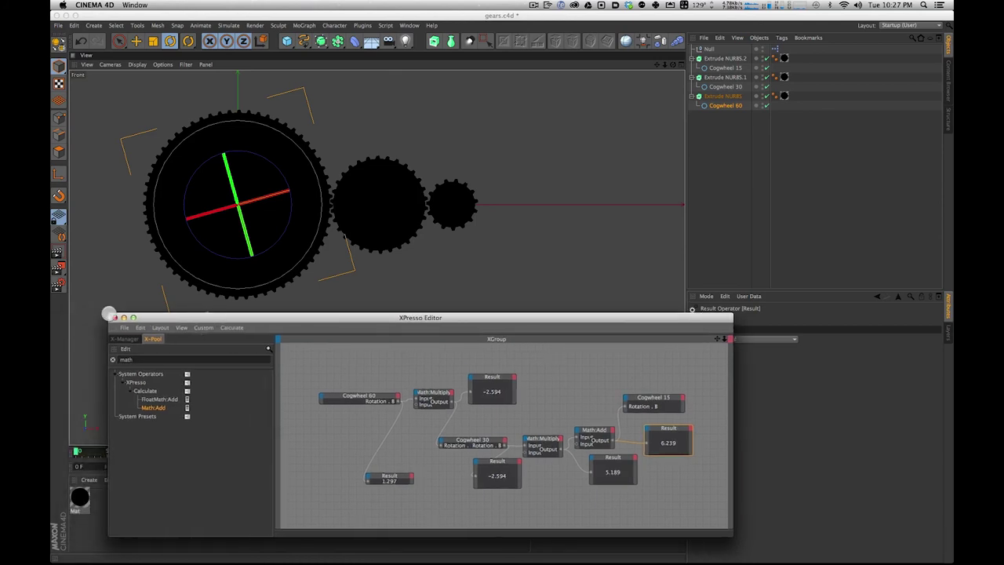
{"action": "left_click", "coordinate": [114, 317]}
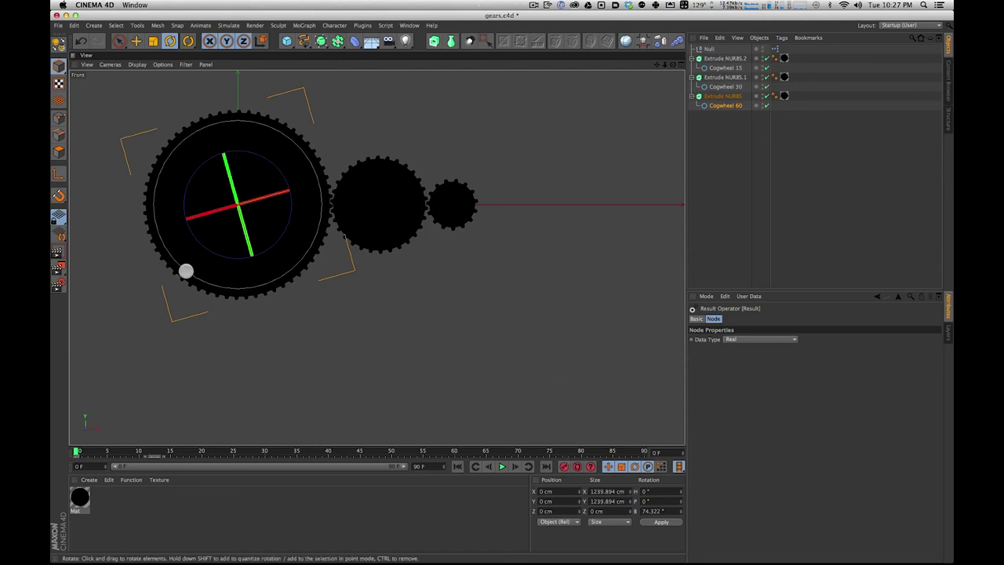
Step: Keyframe Cogwheel 60 at a banking of about 192° at frame 90 and play back the gear animation
{"action": "left_click_drag", "start_coordinate": [80, 448], "coordinate": [673, 450]}
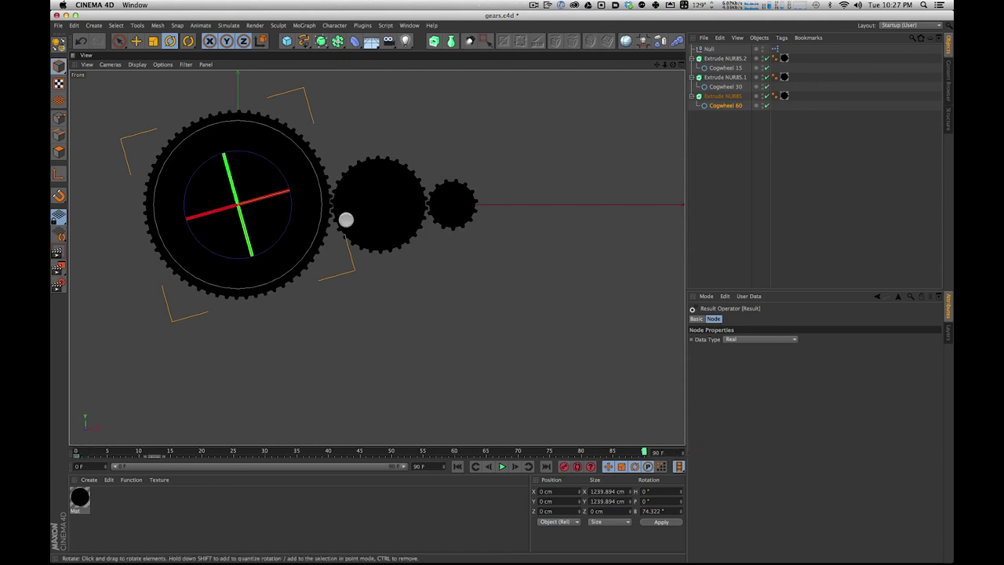
{"action": "left_click_drag", "start_coordinate": [280, 232], "coordinate": [188, 166]}
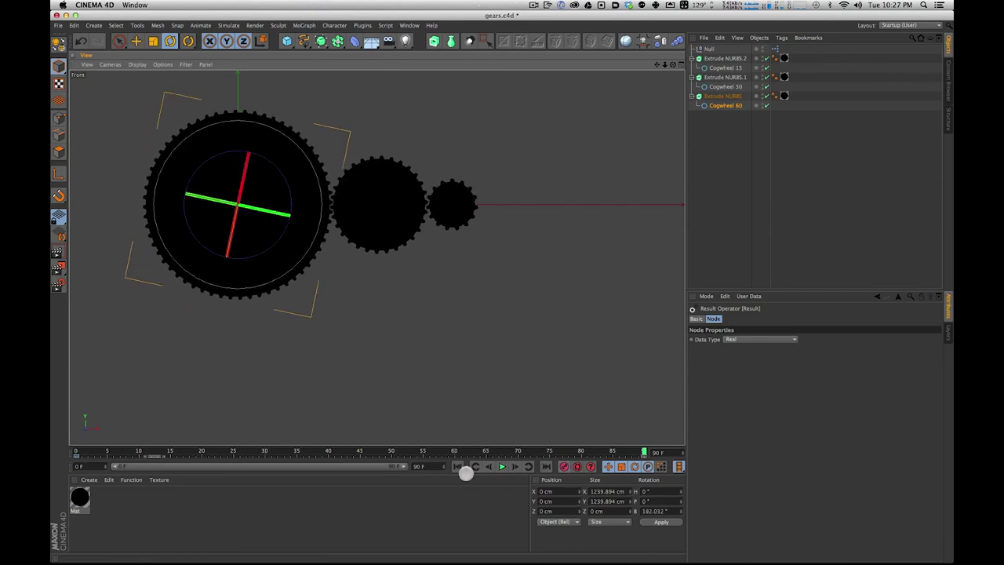
{"action": "left_click", "coordinate": [502, 465]}
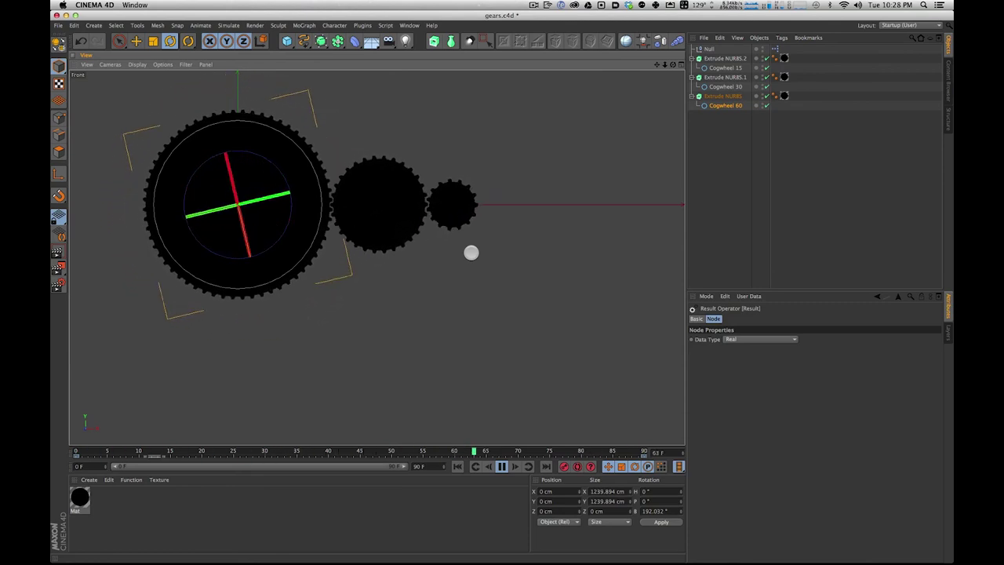
{"action": "left_click", "coordinate": [502, 466]}
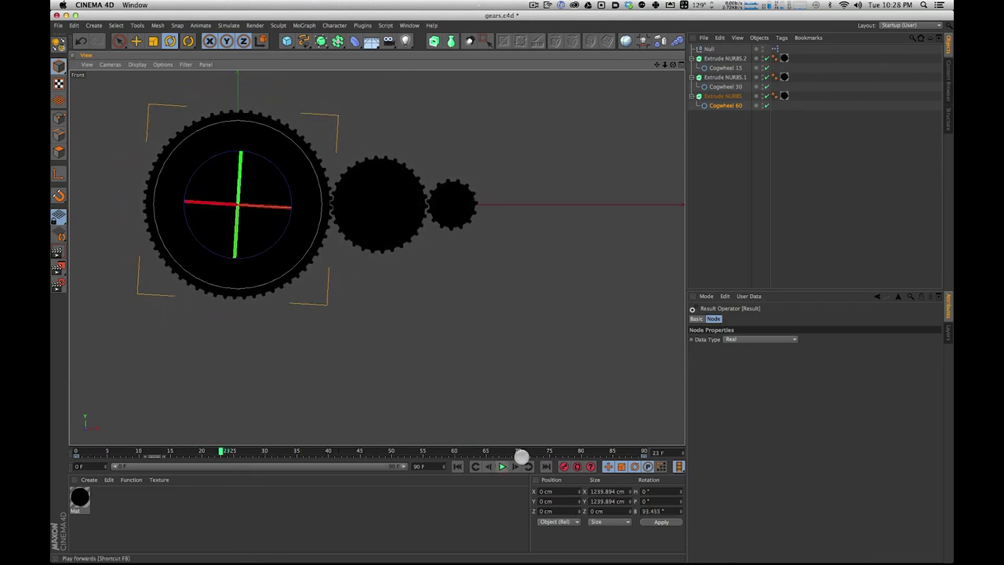
Step: Select all of Cogwheel 60's keyframes and set their interpolation to Linear
{"action": "key", "text": "super+a"}
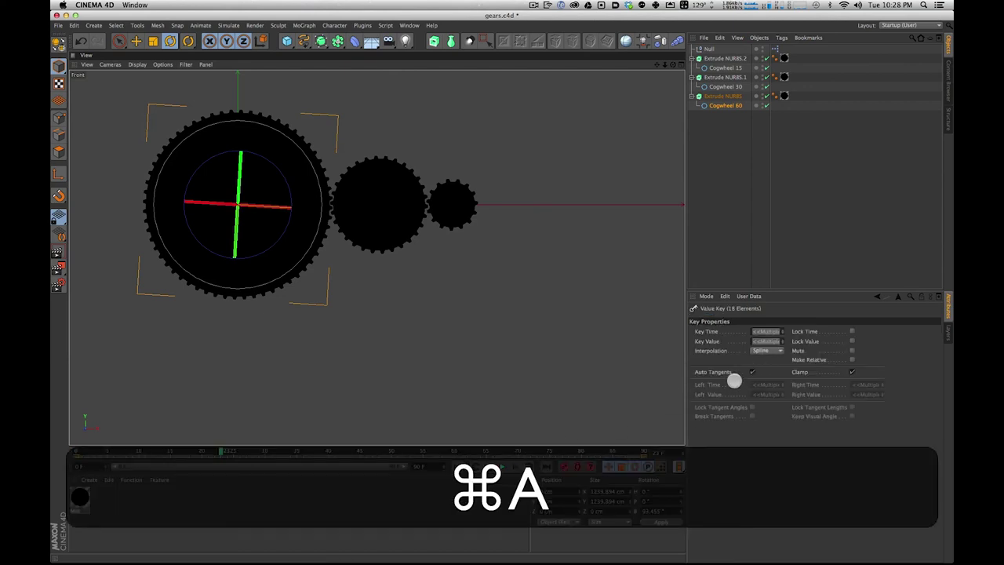
{"action": "left_click", "coordinate": [767, 351]}
{"action": "left_click", "coordinate": [762, 363]}
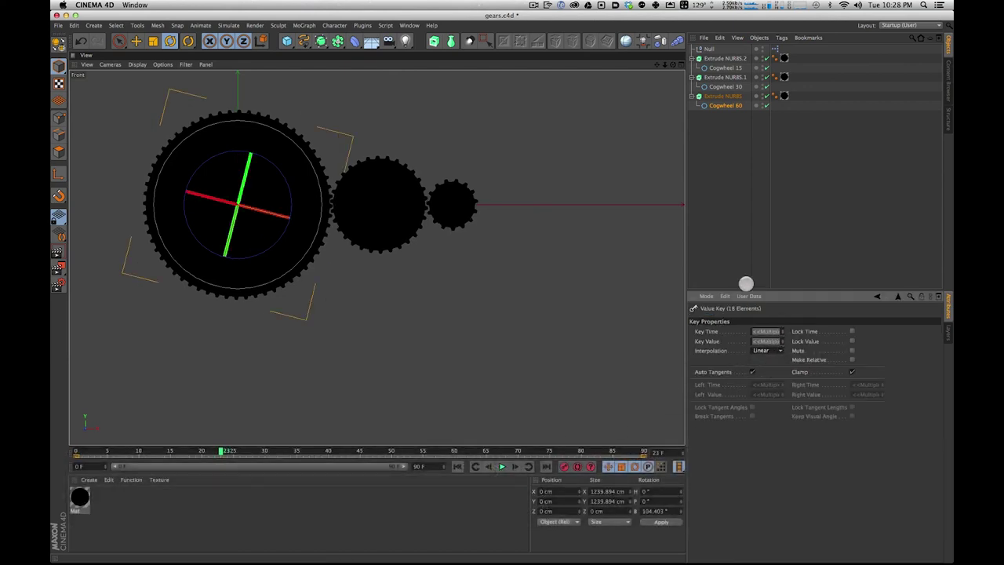
{"action": "left_click", "coordinate": [444, 526]}
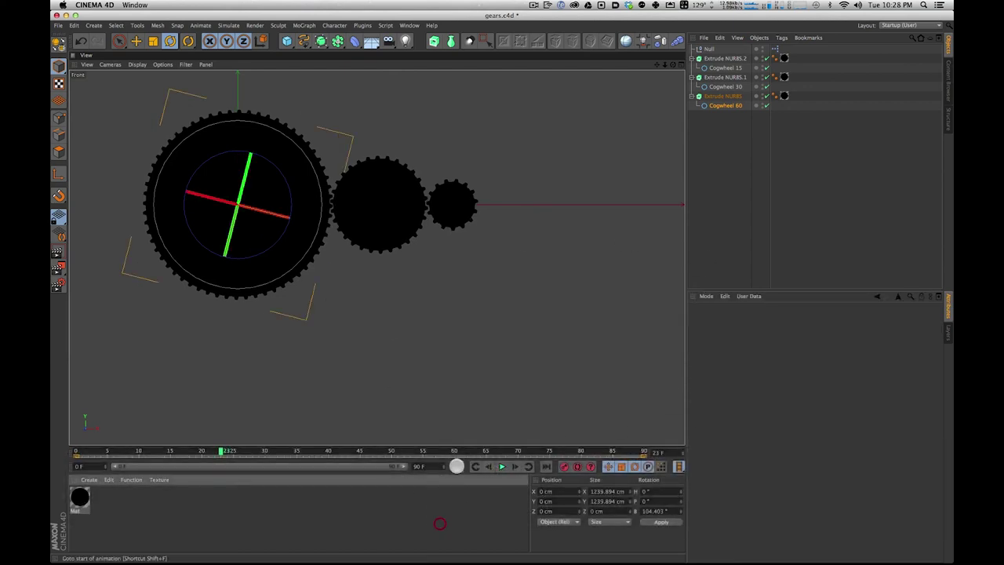
Step: Play the animation from the start to check that the gears turn steadily, and stop playback
{"action": "left_click", "coordinate": [457, 466]}
{"action": "left_click", "coordinate": [502, 466]}
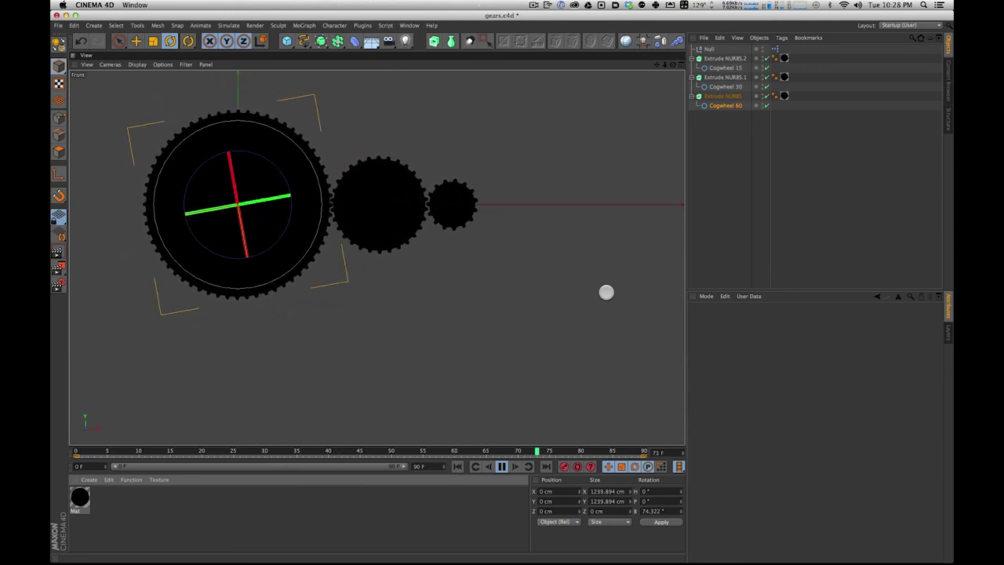
{"action": "left_click", "coordinate": [501, 466]}
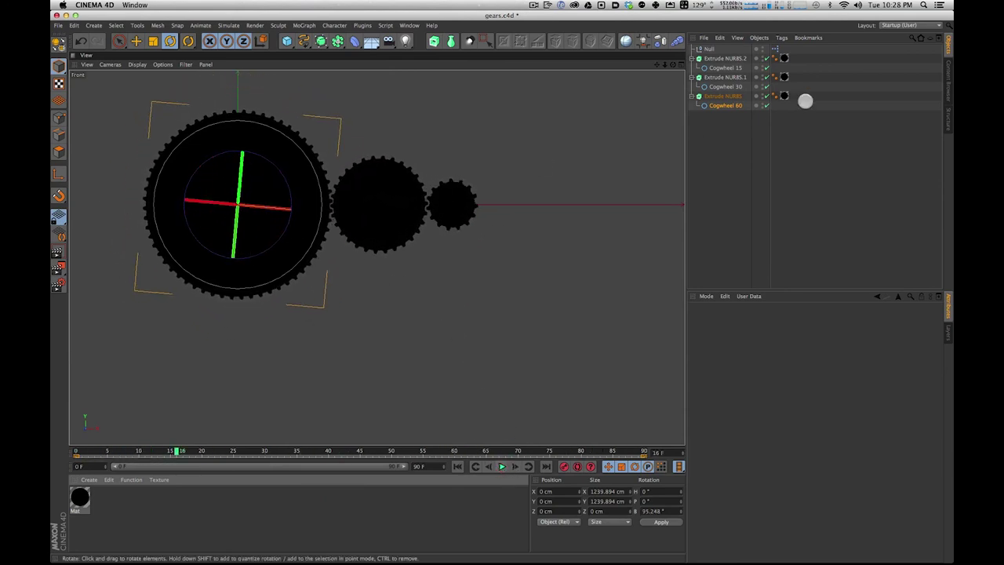
Step: In the perspective view, set the Z extrusion movement of all three gears' Extrude NURBS objects to 50 cm
{"action": "middle_click", "coordinate": [654, 79]}
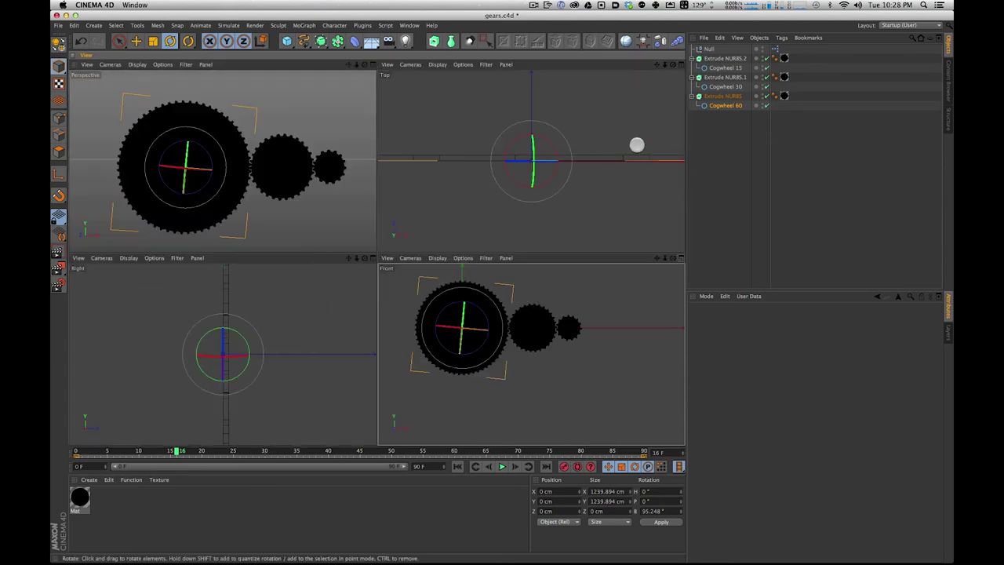
{"action": "middle_click", "coordinate": [348, 168]}
{"action": "left_click_drag", "start_coordinate": [348, 167], "coordinate": [463, 267], "text": "alt"}
{"action": "left_click", "coordinate": [723, 59]}
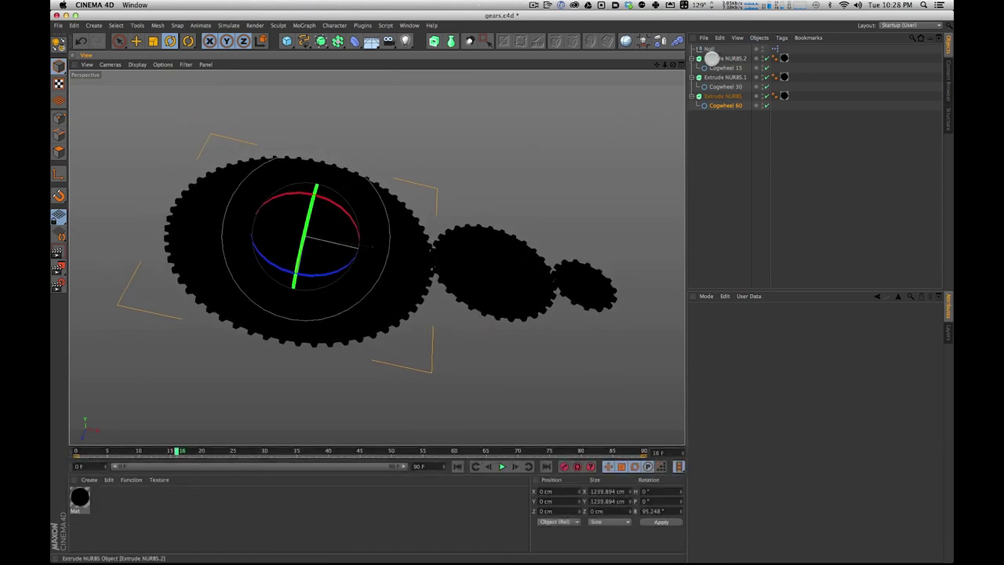
{"action": "left_click", "coordinate": [725, 79], "text": "shift"}
{"action": "left_click", "coordinate": [721, 96], "text": "shift"}
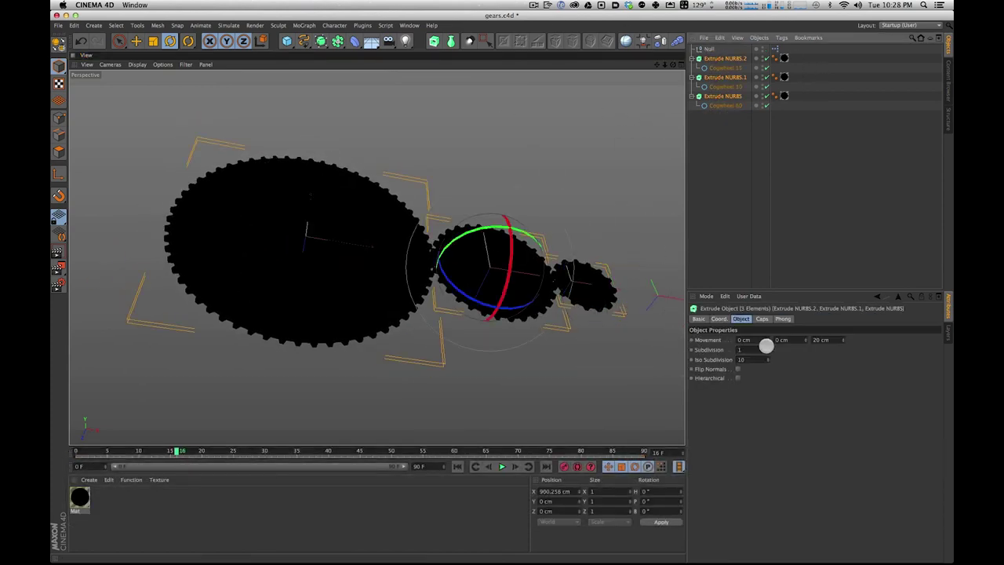
{"action": "left_click", "coordinate": [833, 340]}
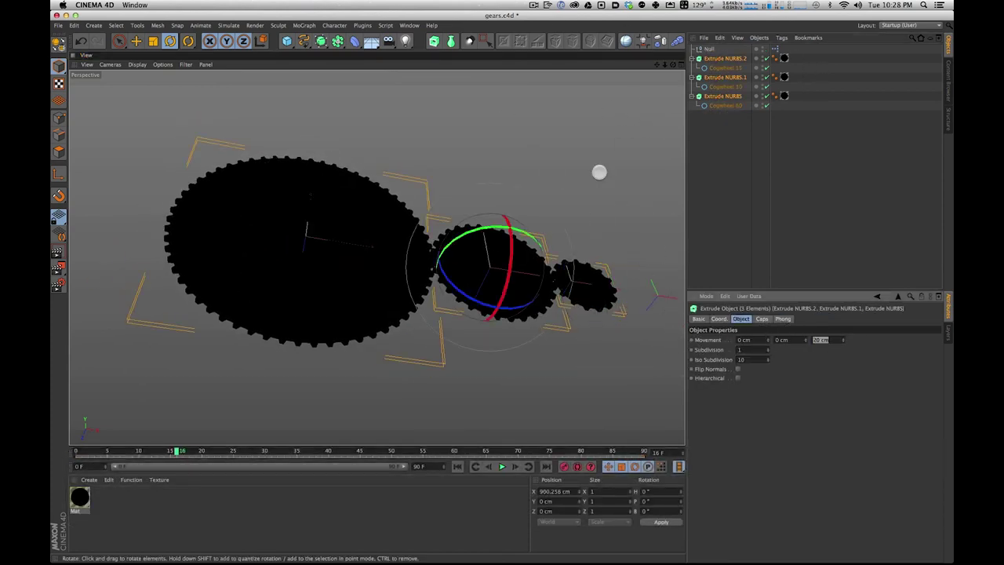
{"action": "type", "text": "50"}
{"action": "key", "text": "Return"}
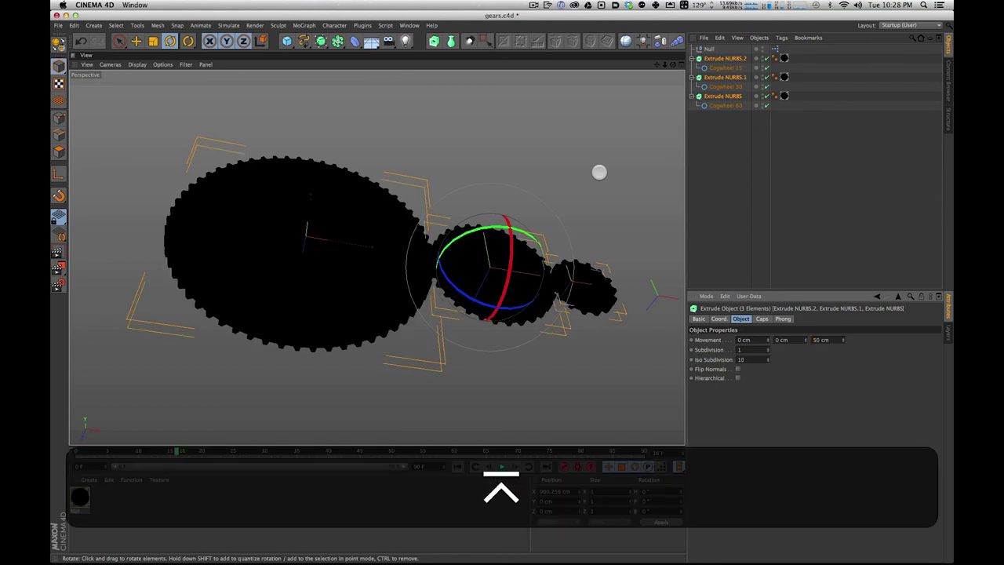
Step: Create a new material and set its color to a mid grey of R 115, G 118, B 116
{"action": "left_click_drag", "start_coordinate": [368, 236], "coordinate": [397, 193]}
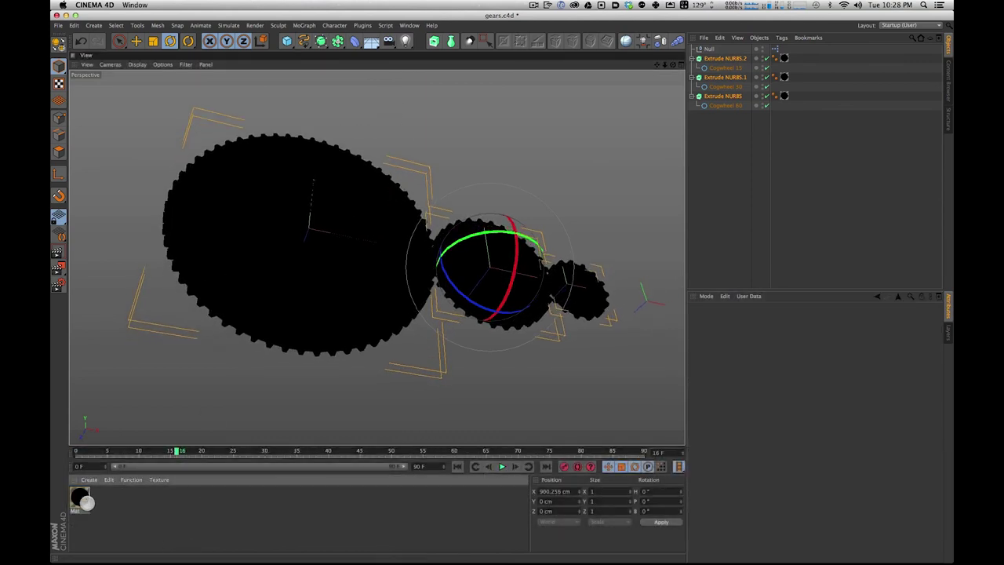
{"action": "double_click", "coordinate": [116, 509]}
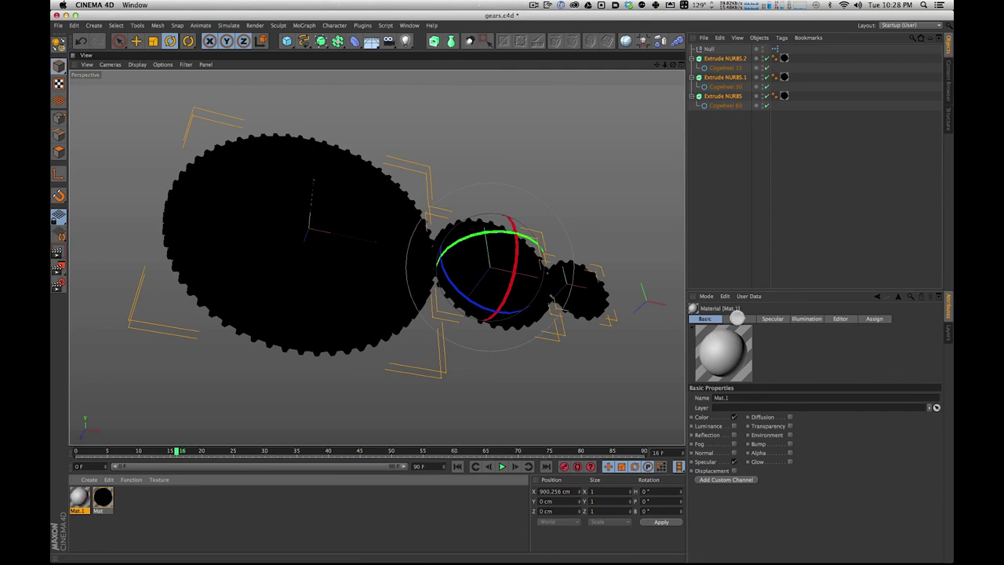
{"action": "left_click", "coordinate": [738, 320]}
{"action": "mouse_move", "coordinate": [862, 397]}
{"action": "left_mouse_down"}
{"action": "mouse_move", "coordinate": [854, 406]}
{"action": "mouse_move", "coordinate": [870, 352]}
{"action": "mouse_move", "coordinate": [854, 408]}
{"action": "left_mouse_up"}
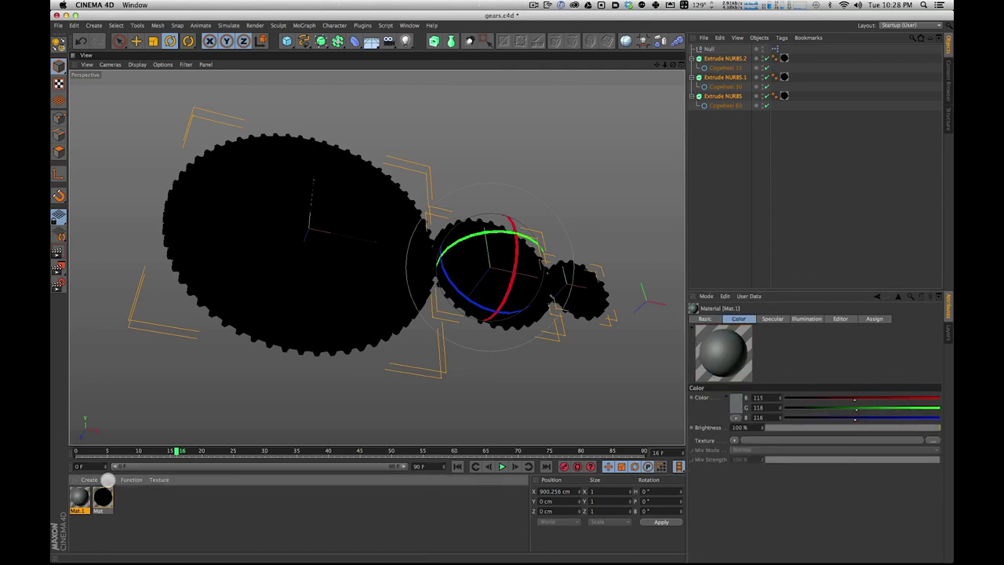
Step: Replace the black material on all three Extrude NURBS objects with the new grey material
{"action": "left_click_drag", "start_coordinate": [787, 59], "coordinate": [787, 61]}
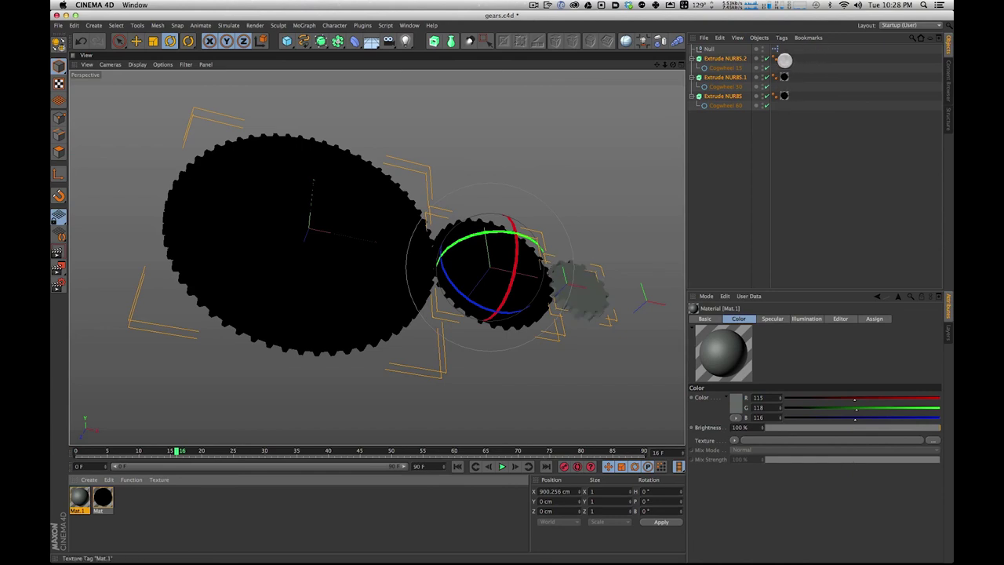
{"action": "left_click", "coordinate": [785, 95]}
{"action": "key", "text": "BackSpace"}
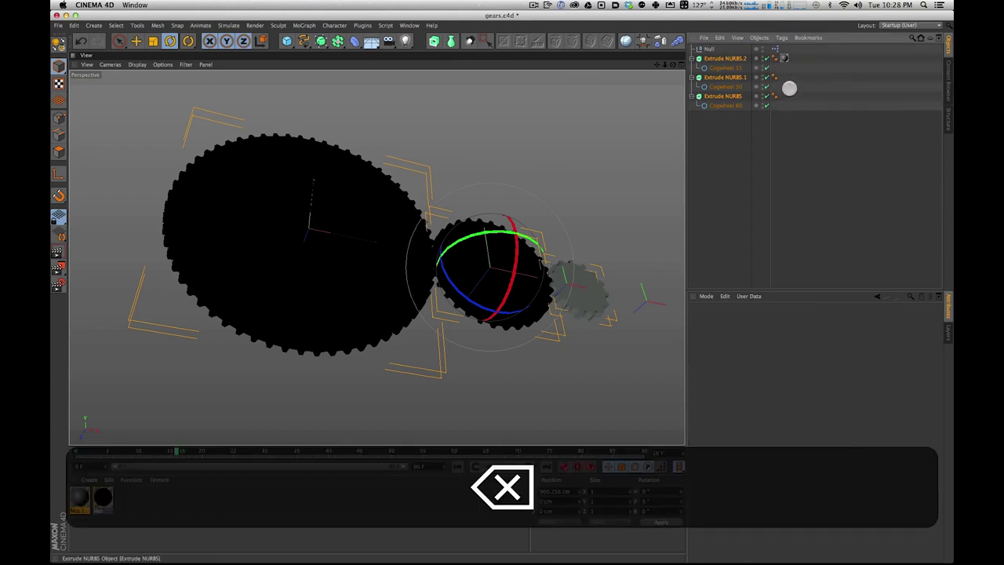
{"action": "left_click_drag", "start_coordinate": [782, 76], "coordinate": [784, 95], "text": "ctrl"}
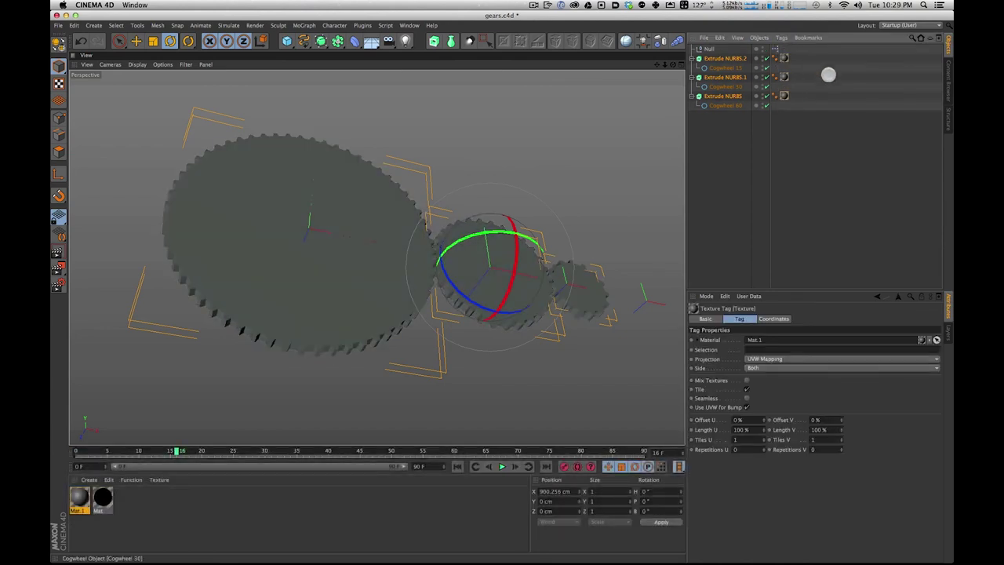
Step: Play the animation to examine the thicker grey gears turning from an angled view, and stop playback
{"action": "left_click_drag", "start_coordinate": [447, 234], "coordinate": [462, 305], "text": "alt"}
{"action": "left_click", "coordinate": [502, 466]}
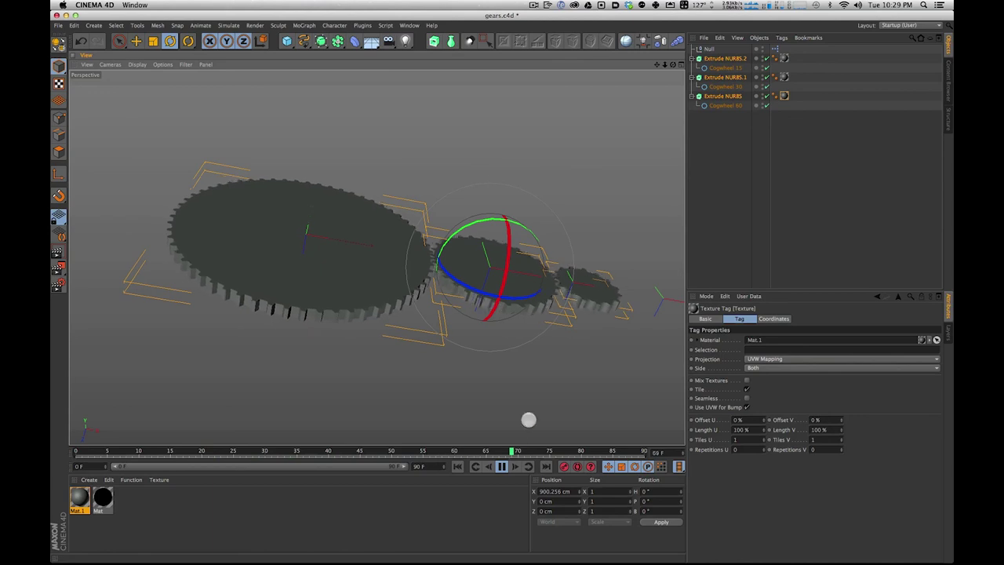
{"action": "left_click", "coordinate": [502, 465]}
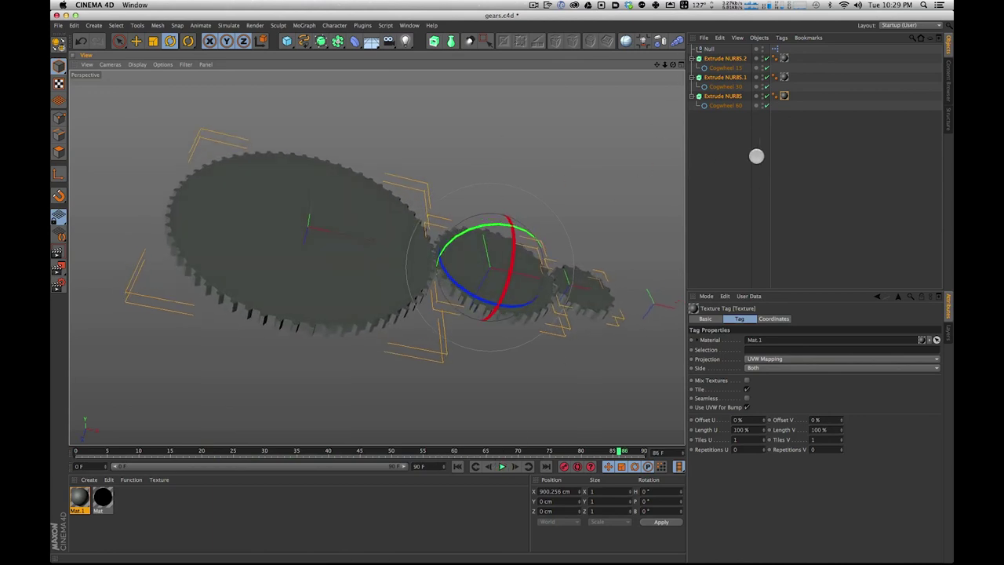
Step: Set the start cap of all three Extrude NURBS objects to Fillet Cap with a 2 cm radius
{"action": "left_click", "coordinate": [745, 142]}
{"action": "left_click", "coordinate": [713, 95]}
{"action": "left_click", "coordinate": [724, 58], "text": "shift"}
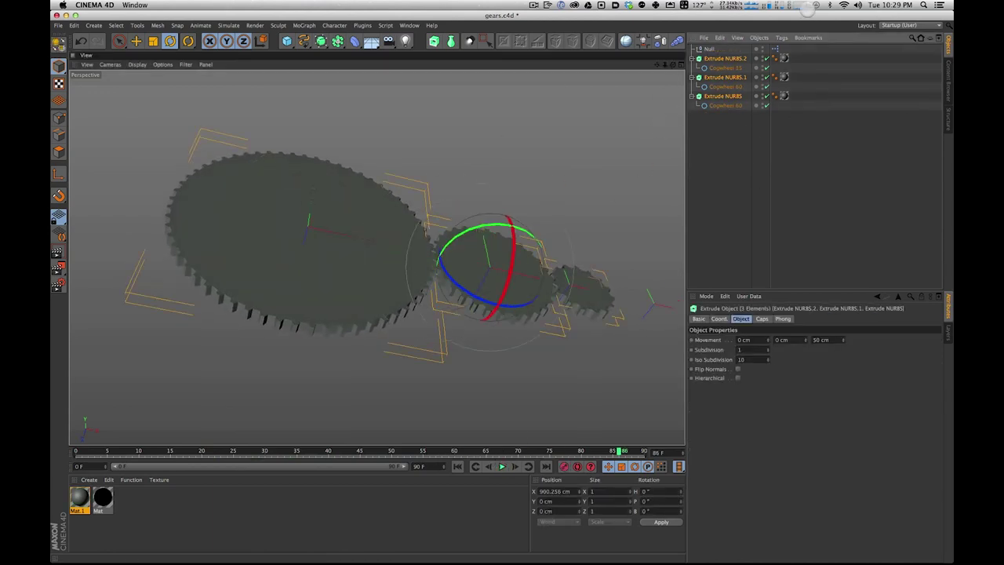
{"action": "left_click", "coordinate": [761, 318]}
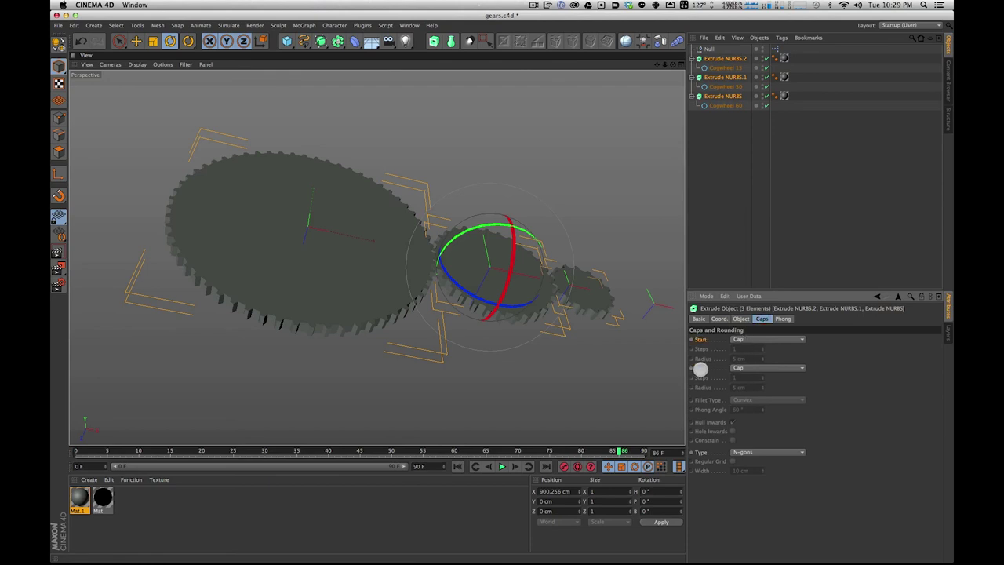
{"action": "left_click", "coordinate": [756, 337]}
{"action": "left_click", "coordinate": [755, 358]}
{"action": "left_click_drag", "start_coordinate": [542, 271], "coordinate": [562, 157], "text": "alt"}
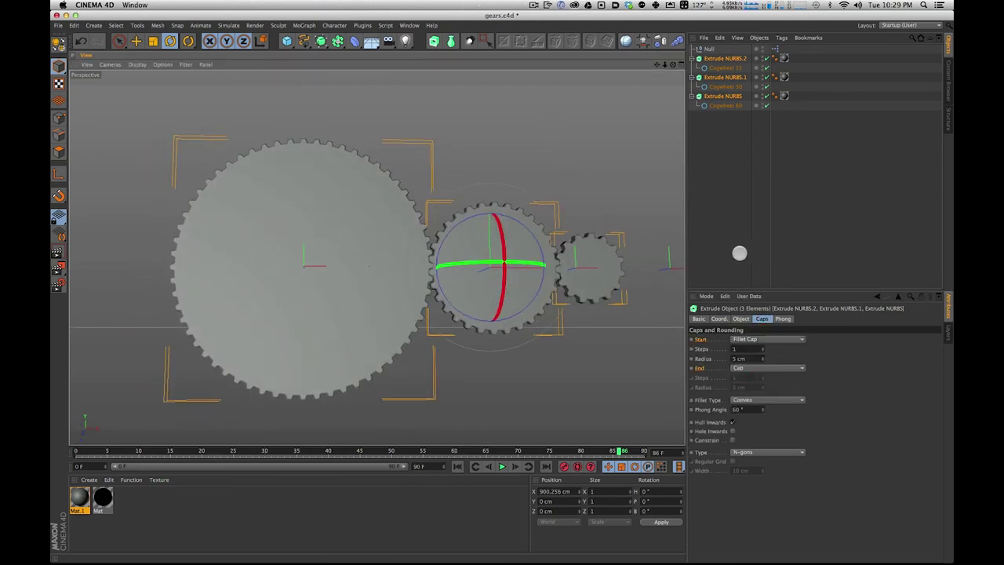
{"action": "left_click", "coordinate": [746, 358]}
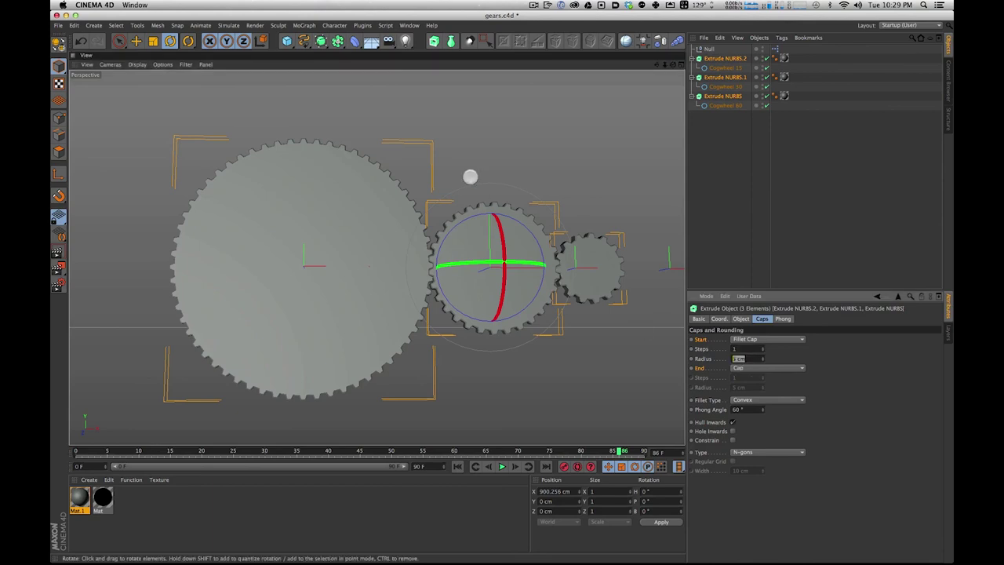
{"action": "type", "text": "2"}
{"action": "key", "text": "Tab"}
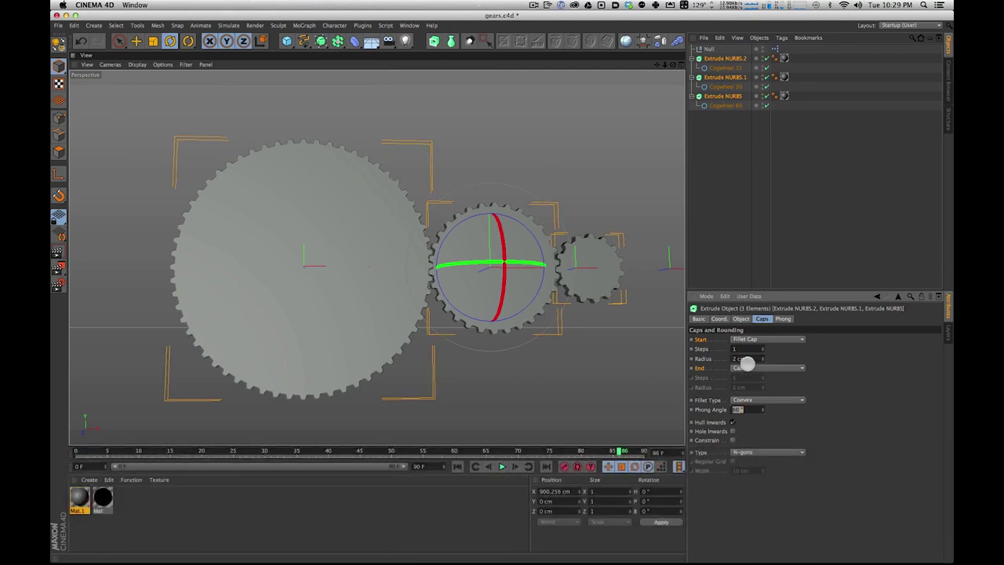
Step: Set the end cap of the three Extrude NURBS objects to Fillet Cap with a 2 cm radius
{"action": "left_click", "coordinate": [739, 367]}
{"action": "left_click", "coordinate": [755, 406]}
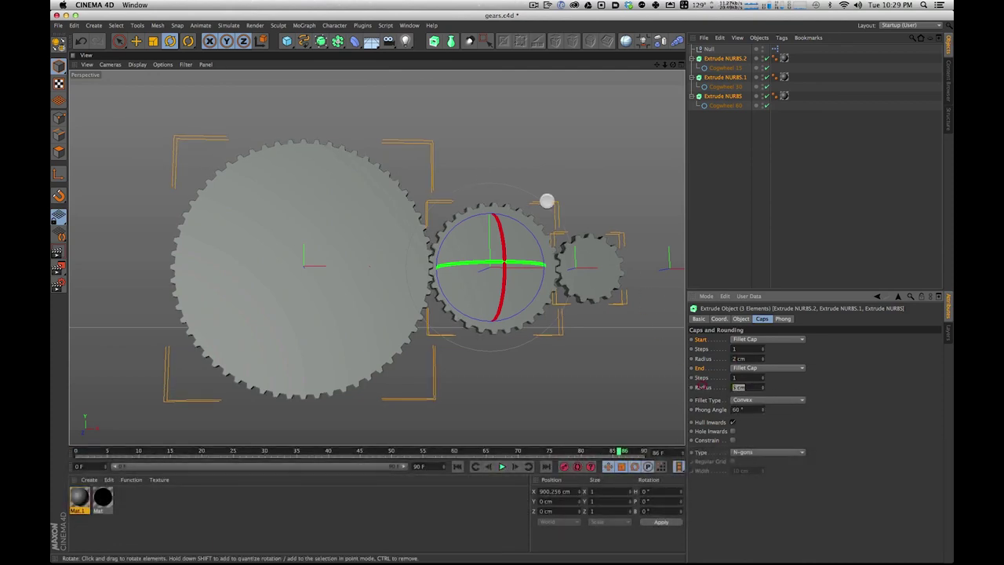
{"action": "type", "text": "2"}
{"action": "key", "text": "Return"}
Step: Render the perspective view from an angle to examine the filleted edges of the gears
{"action": "left_click_drag", "start_coordinate": [354, 256], "coordinate": [455, 306]}
{"action": "left_click_drag", "start_coordinate": [502, 242], "coordinate": [403, 204], "text": "alt"}
{"action": "key", "text": "super+r"}
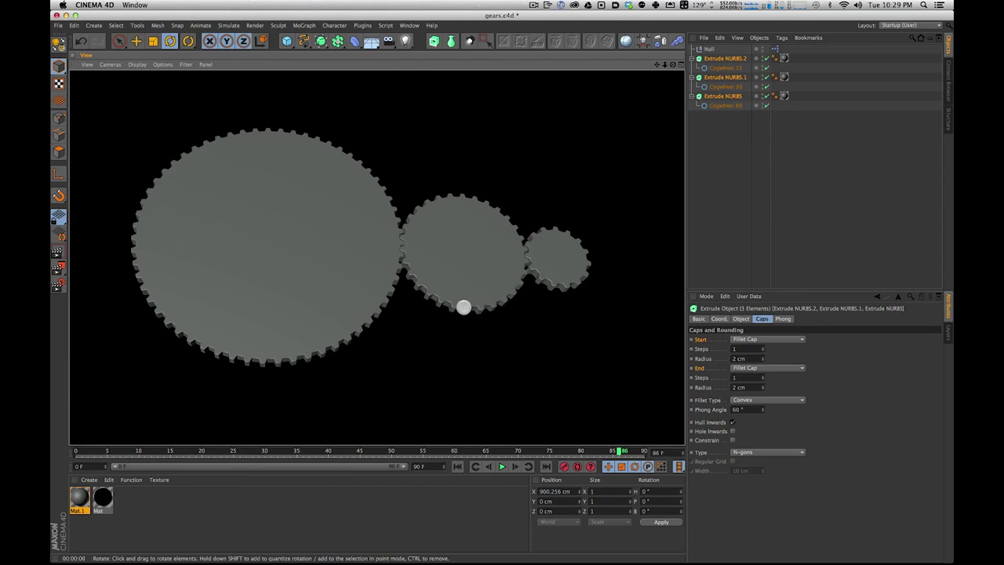
Step: Play the animation from the first frame and deselect all objects to examine the meshing gears unobstructed
{"action": "left_click", "coordinate": [457, 466]}
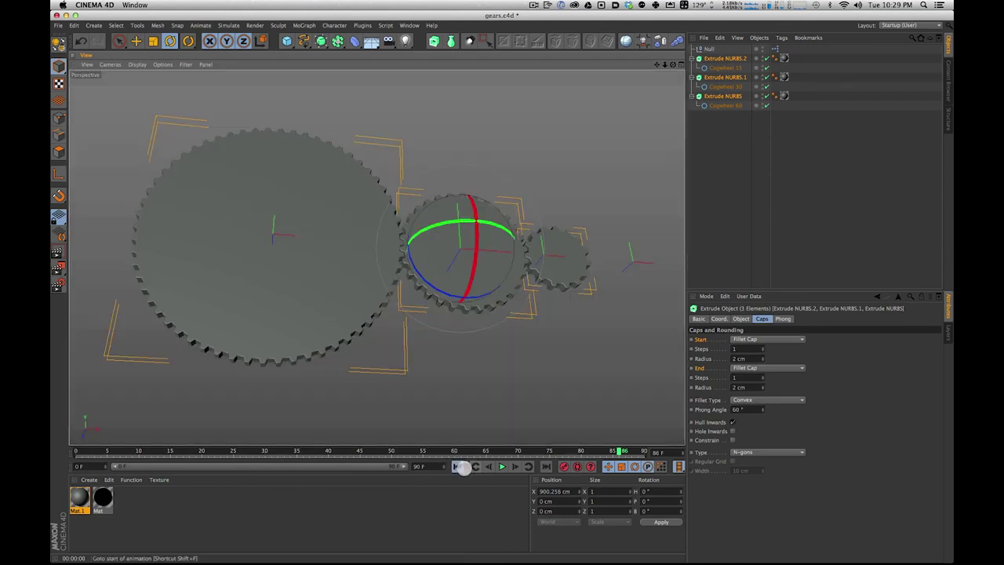
{"action": "left_click", "coordinate": [501, 466]}
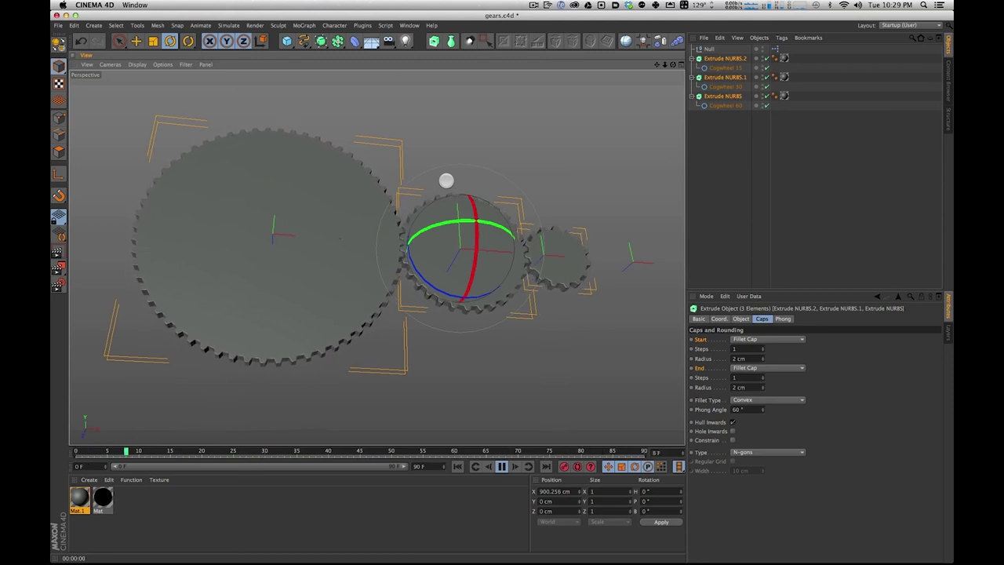
{"action": "left_click", "coordinate": [730, 161]}
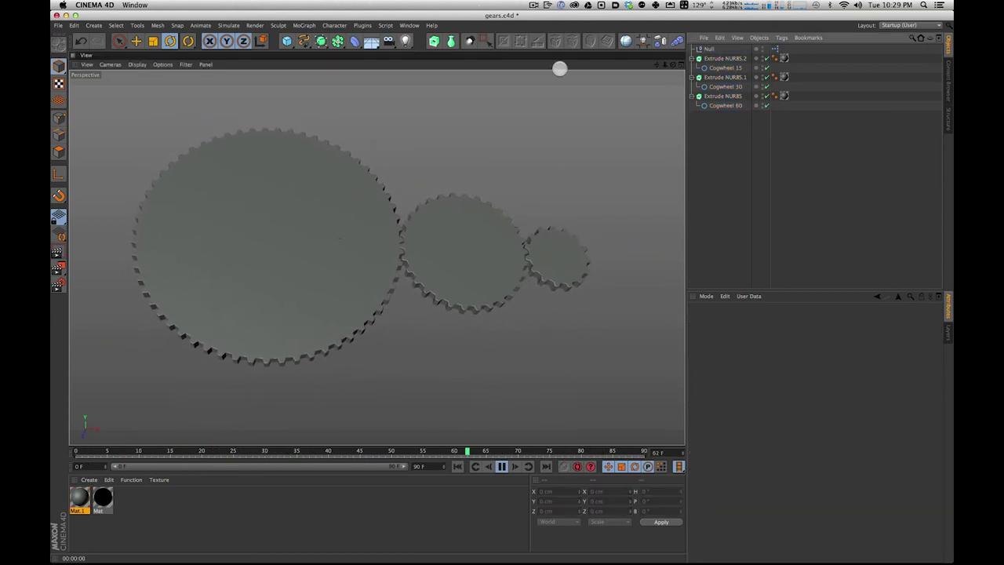